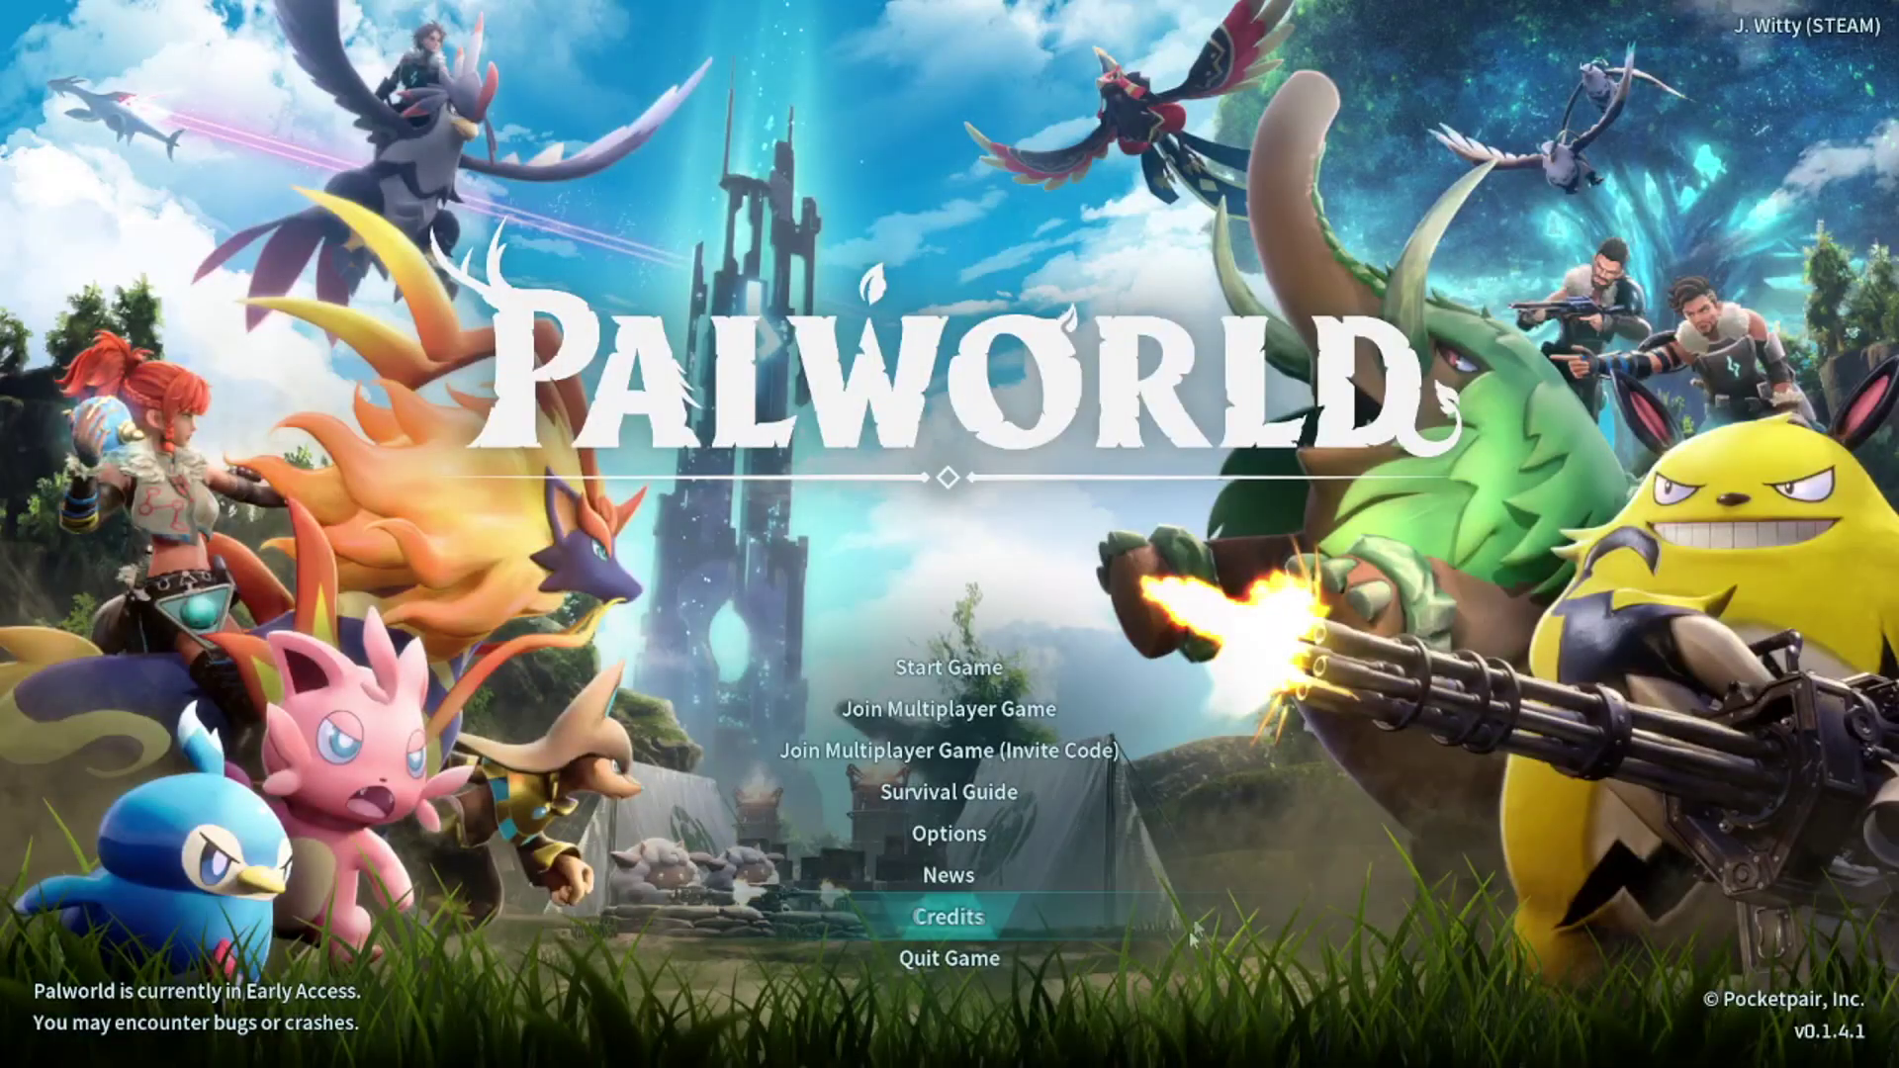
Step: Quit Palworld, then review the Pal Analyzer description on Nexus Mods after glancing at CurseForge
{"action": "left_click", "coordinate": [1049, 959]}
{"action": "left_click", "coordinate": [873, 694]}
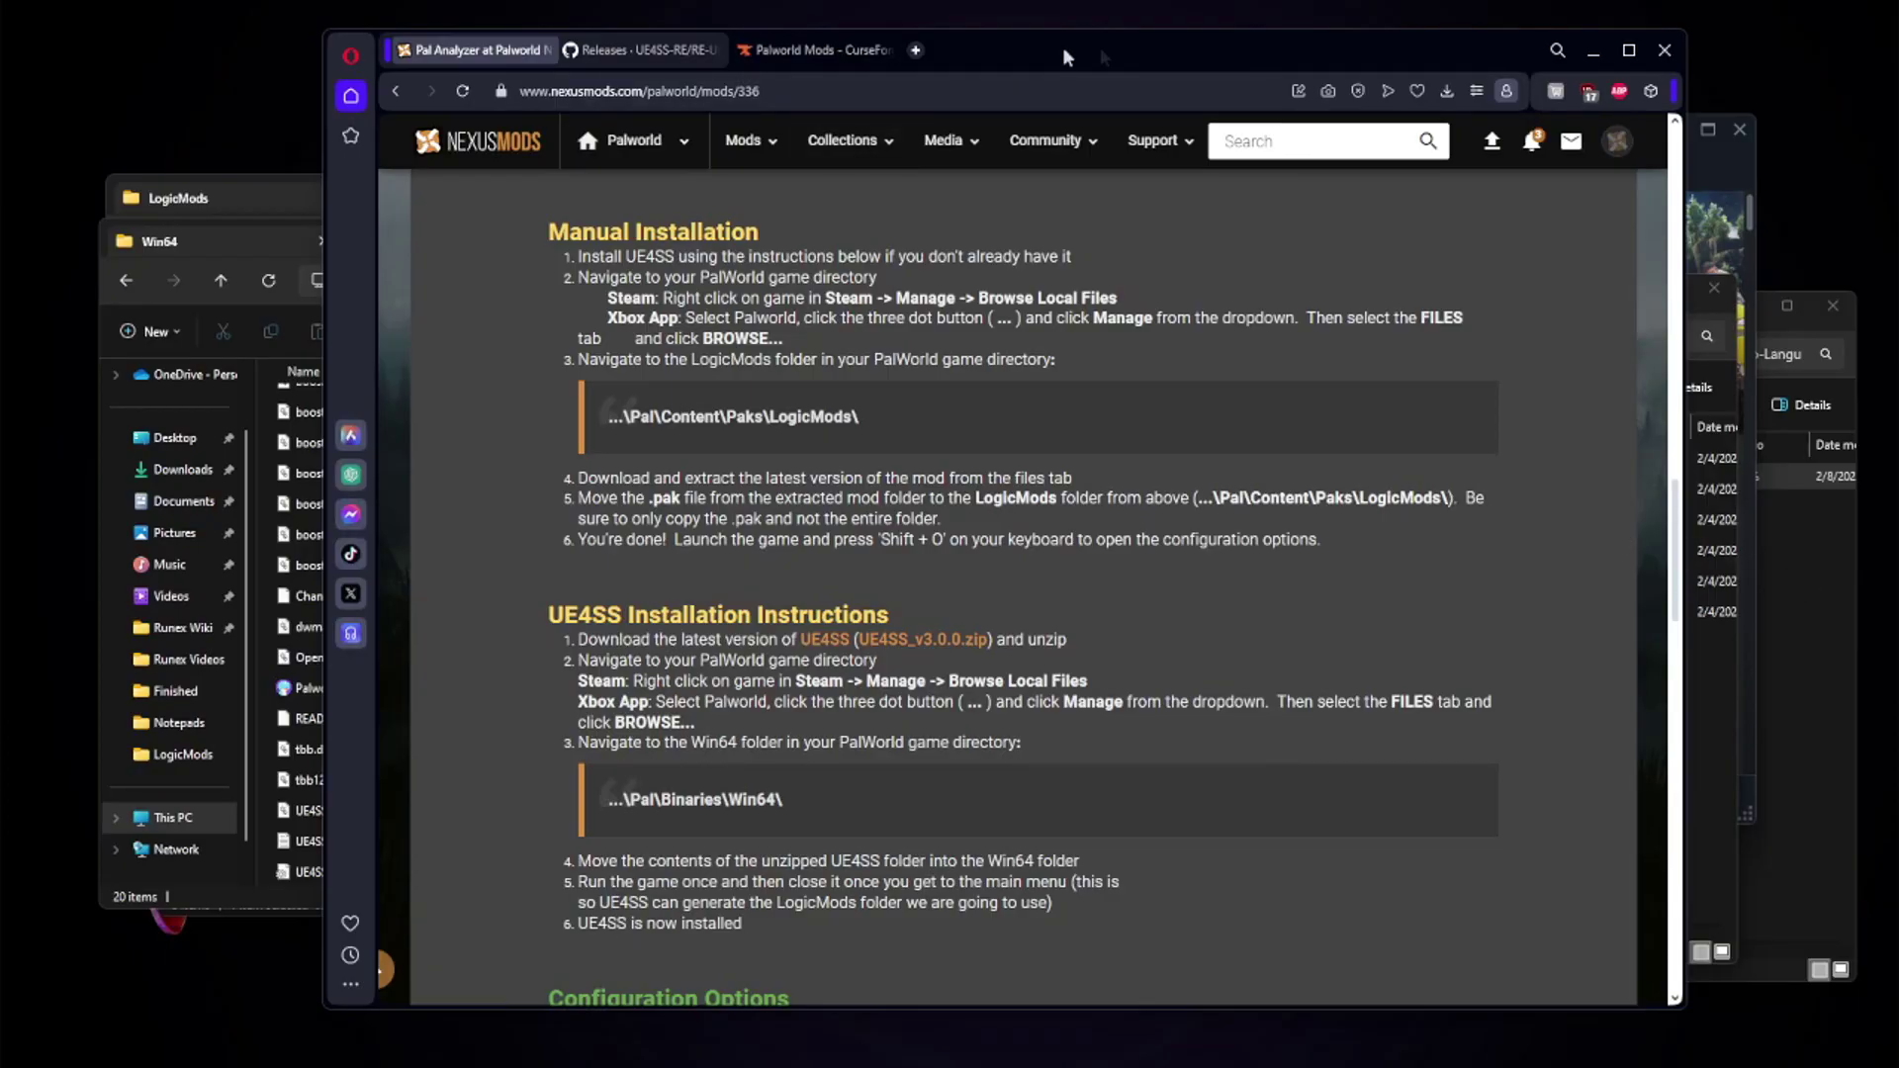
{"action": "scroll", "coordinate": [813, 366], "scroll_direction": "up", "scroll_amount": 15}
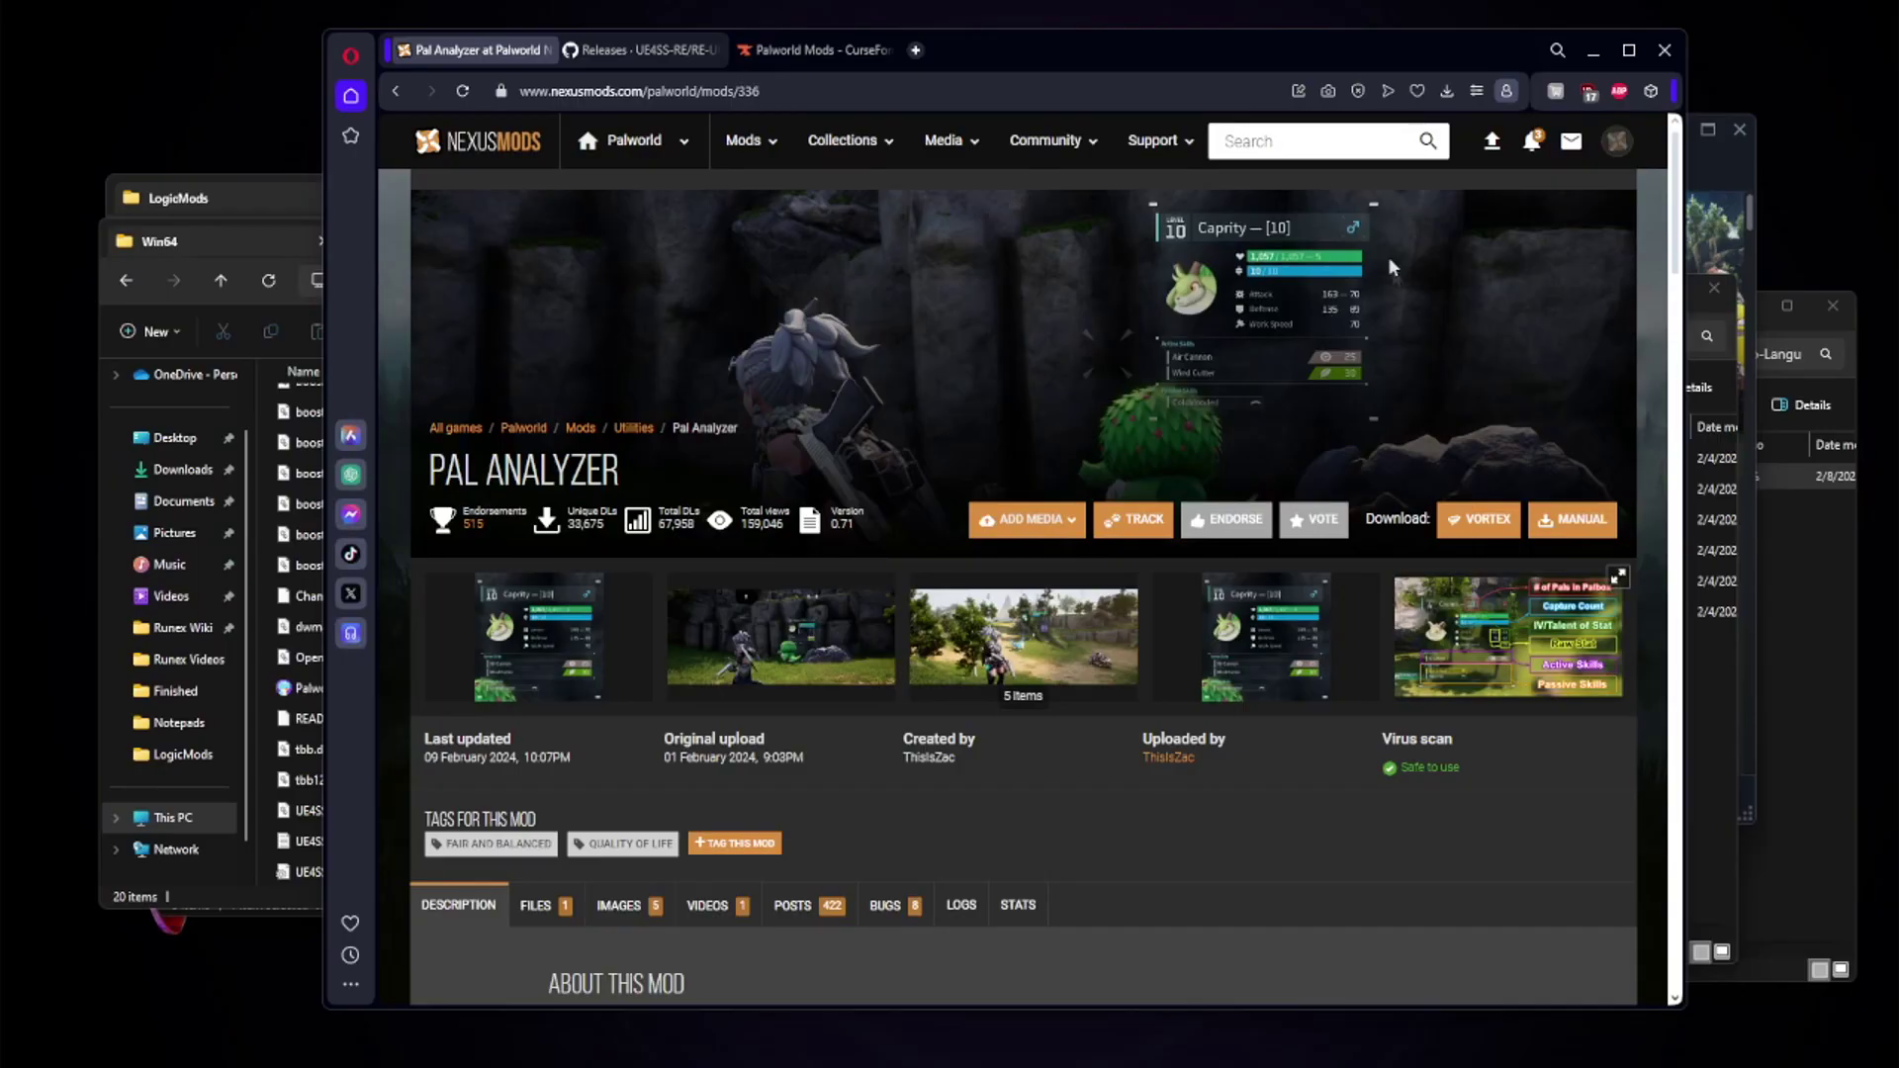
{"action": "scroll", "coordinate": [771, 459], "scroll_direction": "down", "scroll_amount": 6}
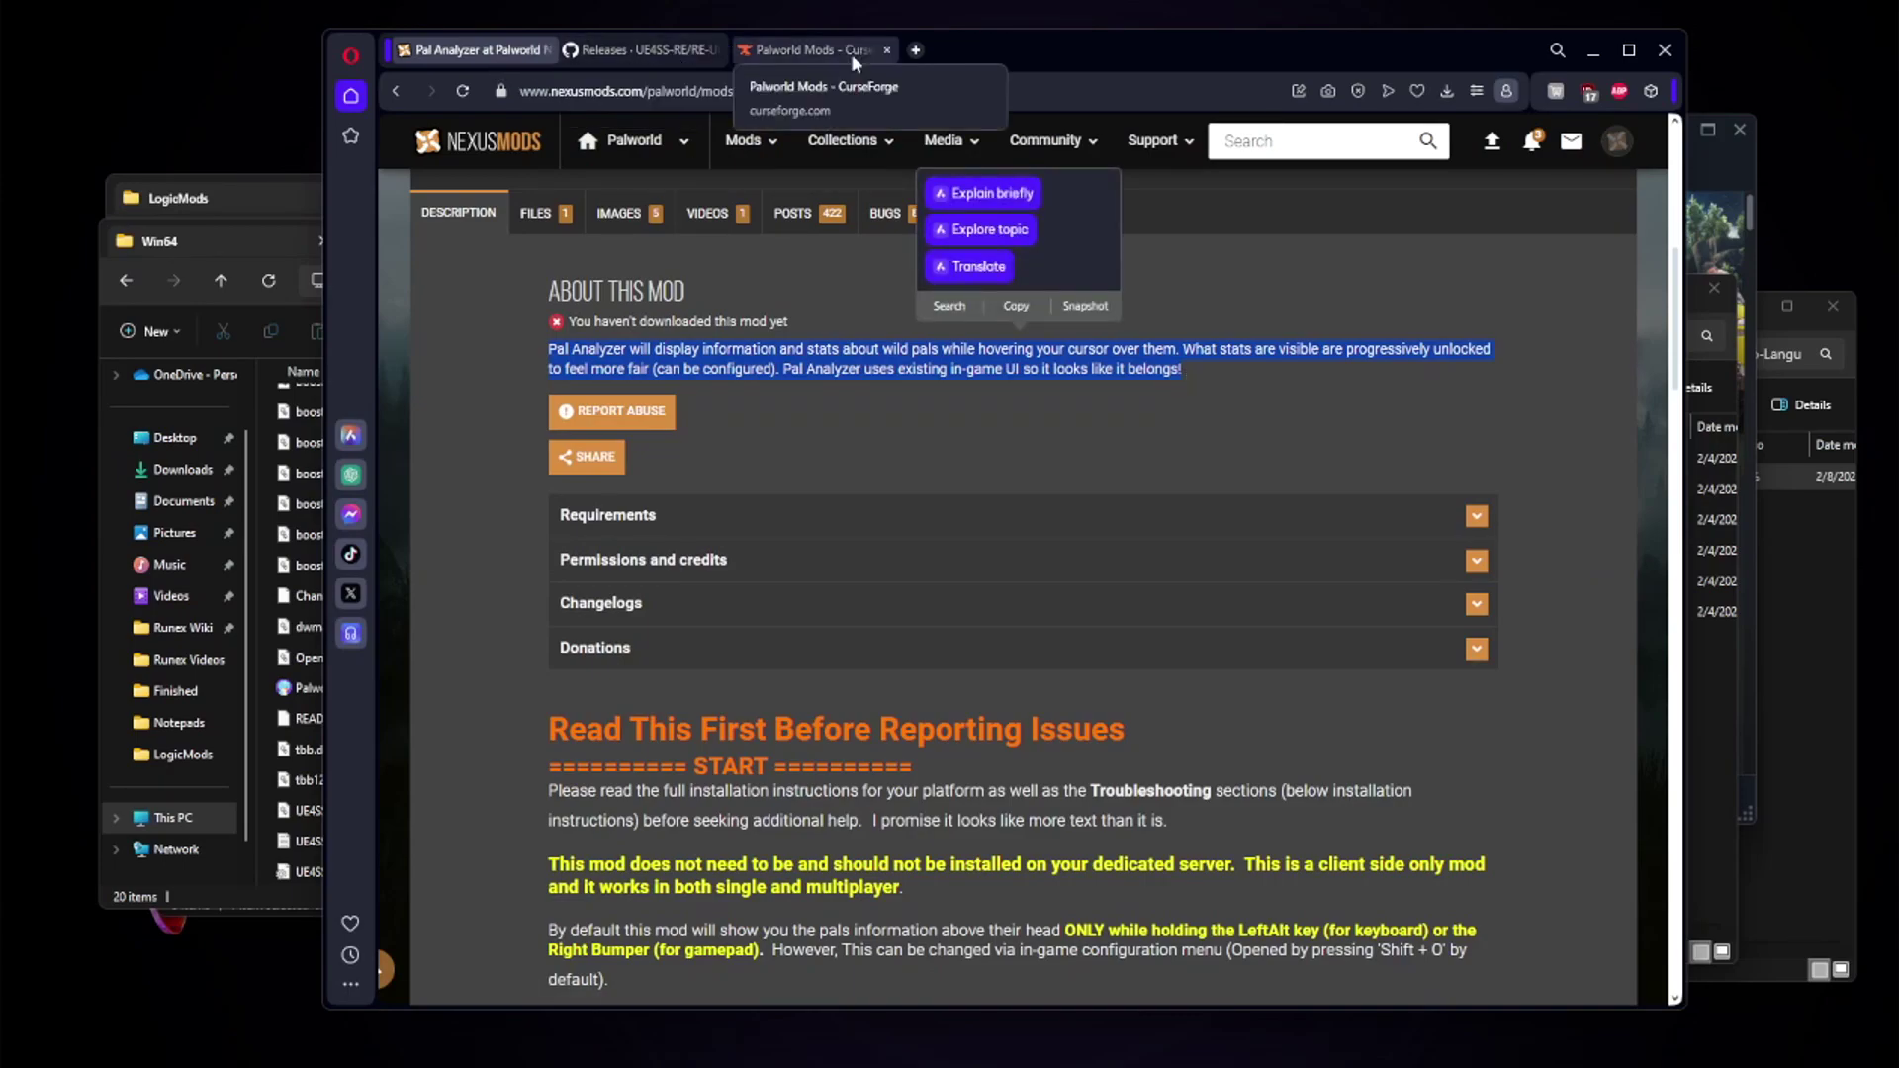
{"action": "left_click", "coordinate": [802, 259]}
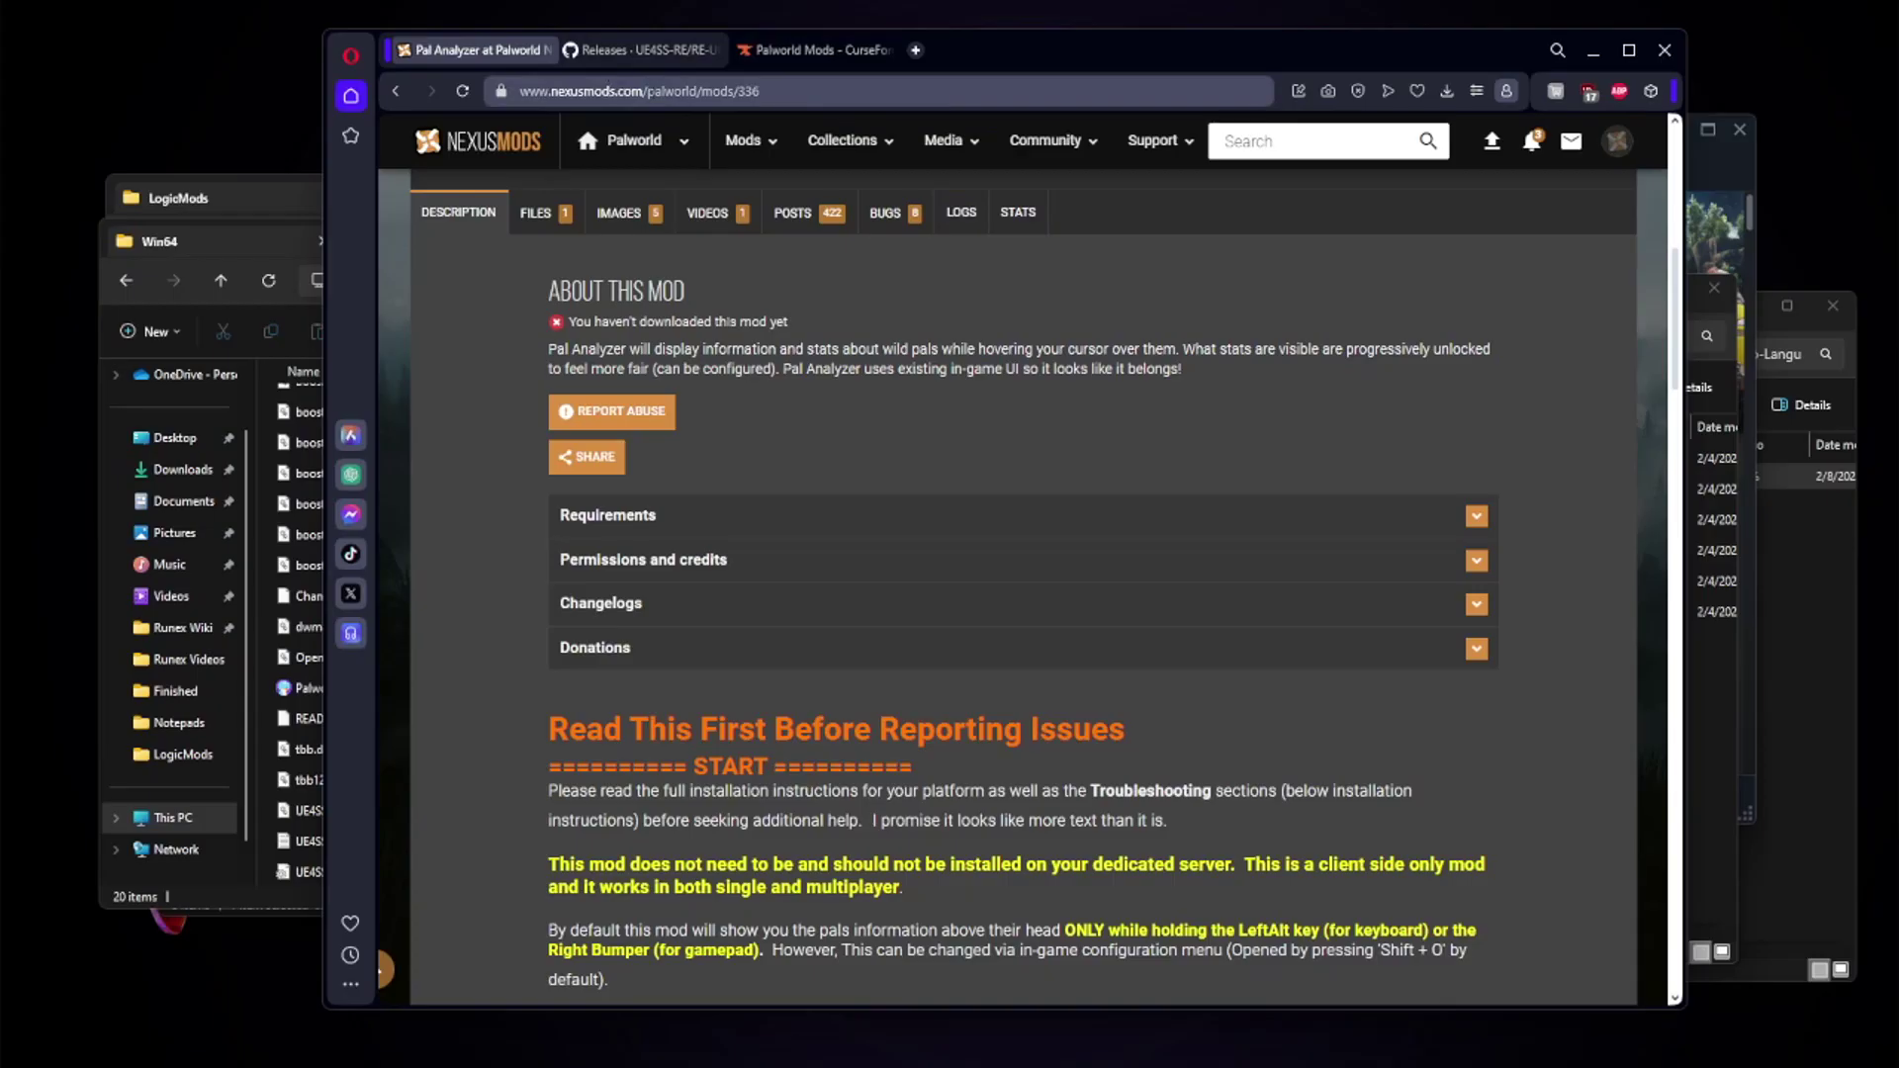
{"action": "left_click", "coordinate": [798, 51]}
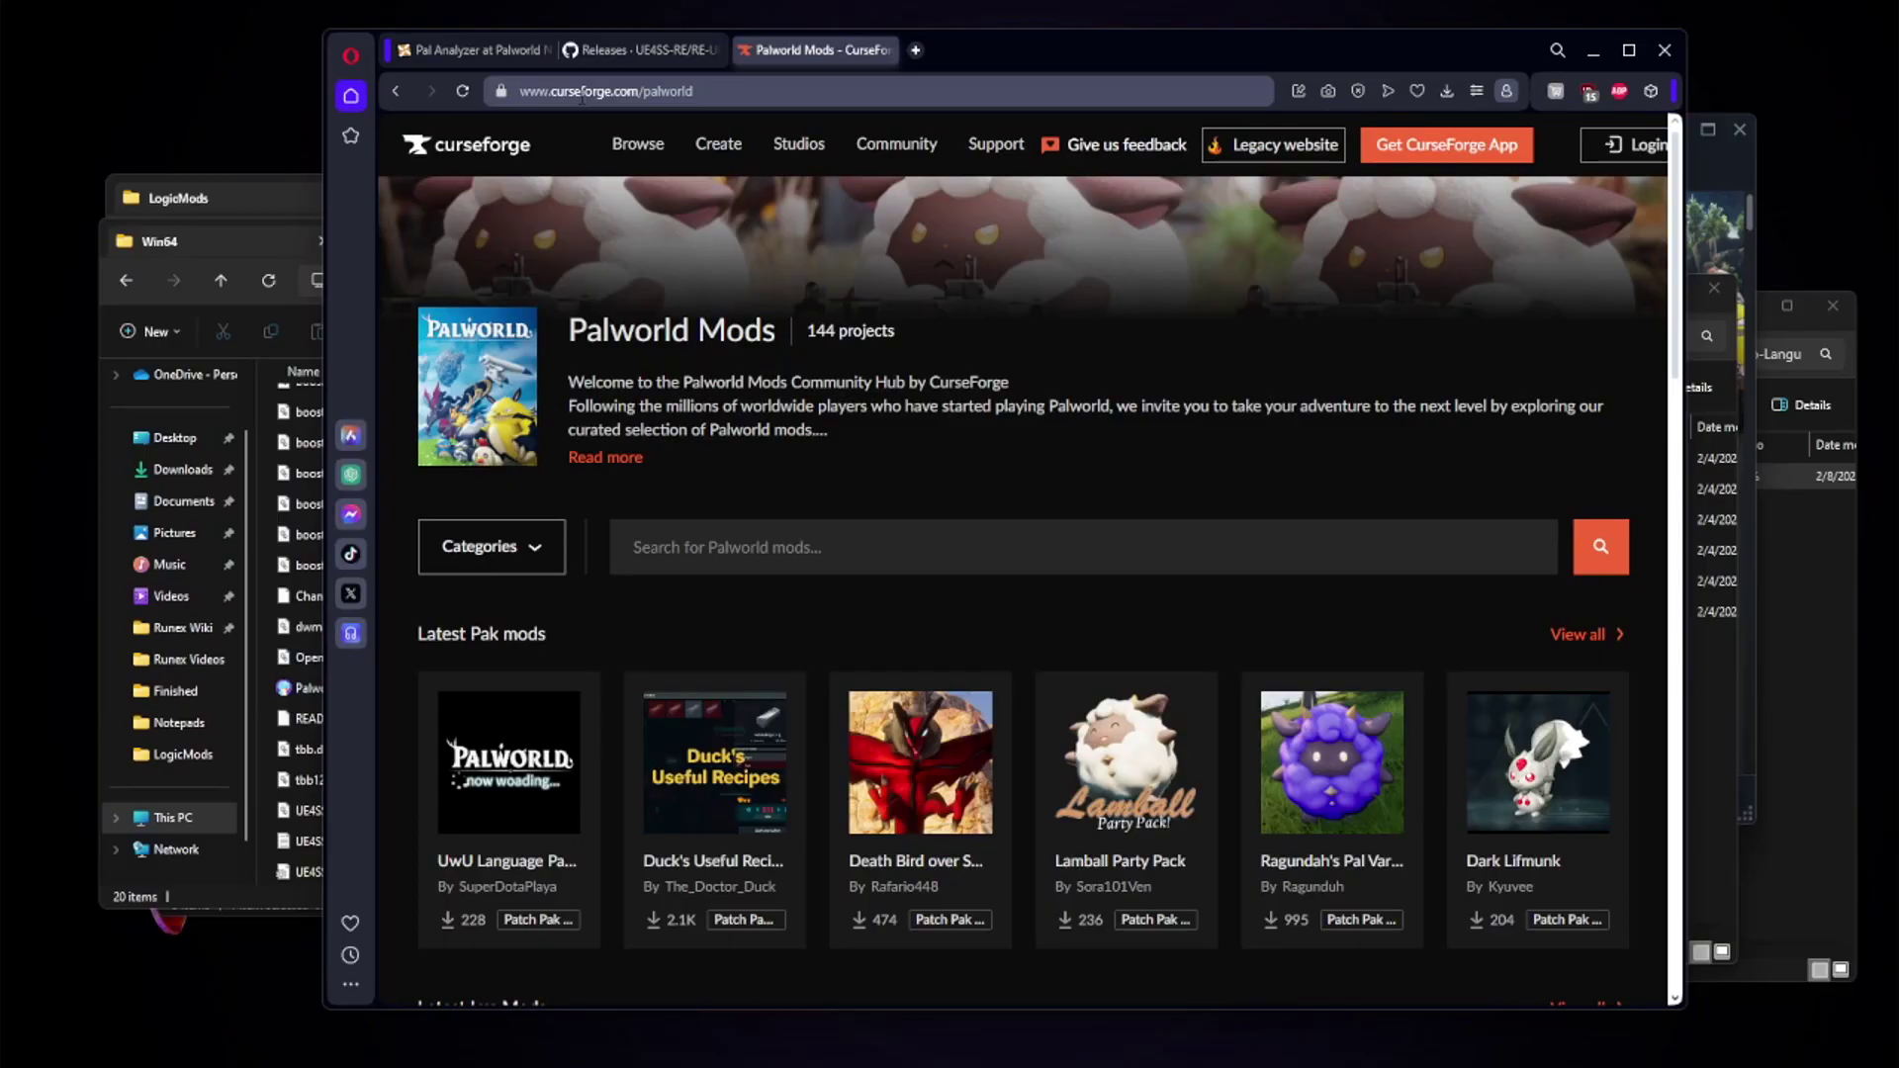
{"action": "left_click", "coordinate": [473, 51]}
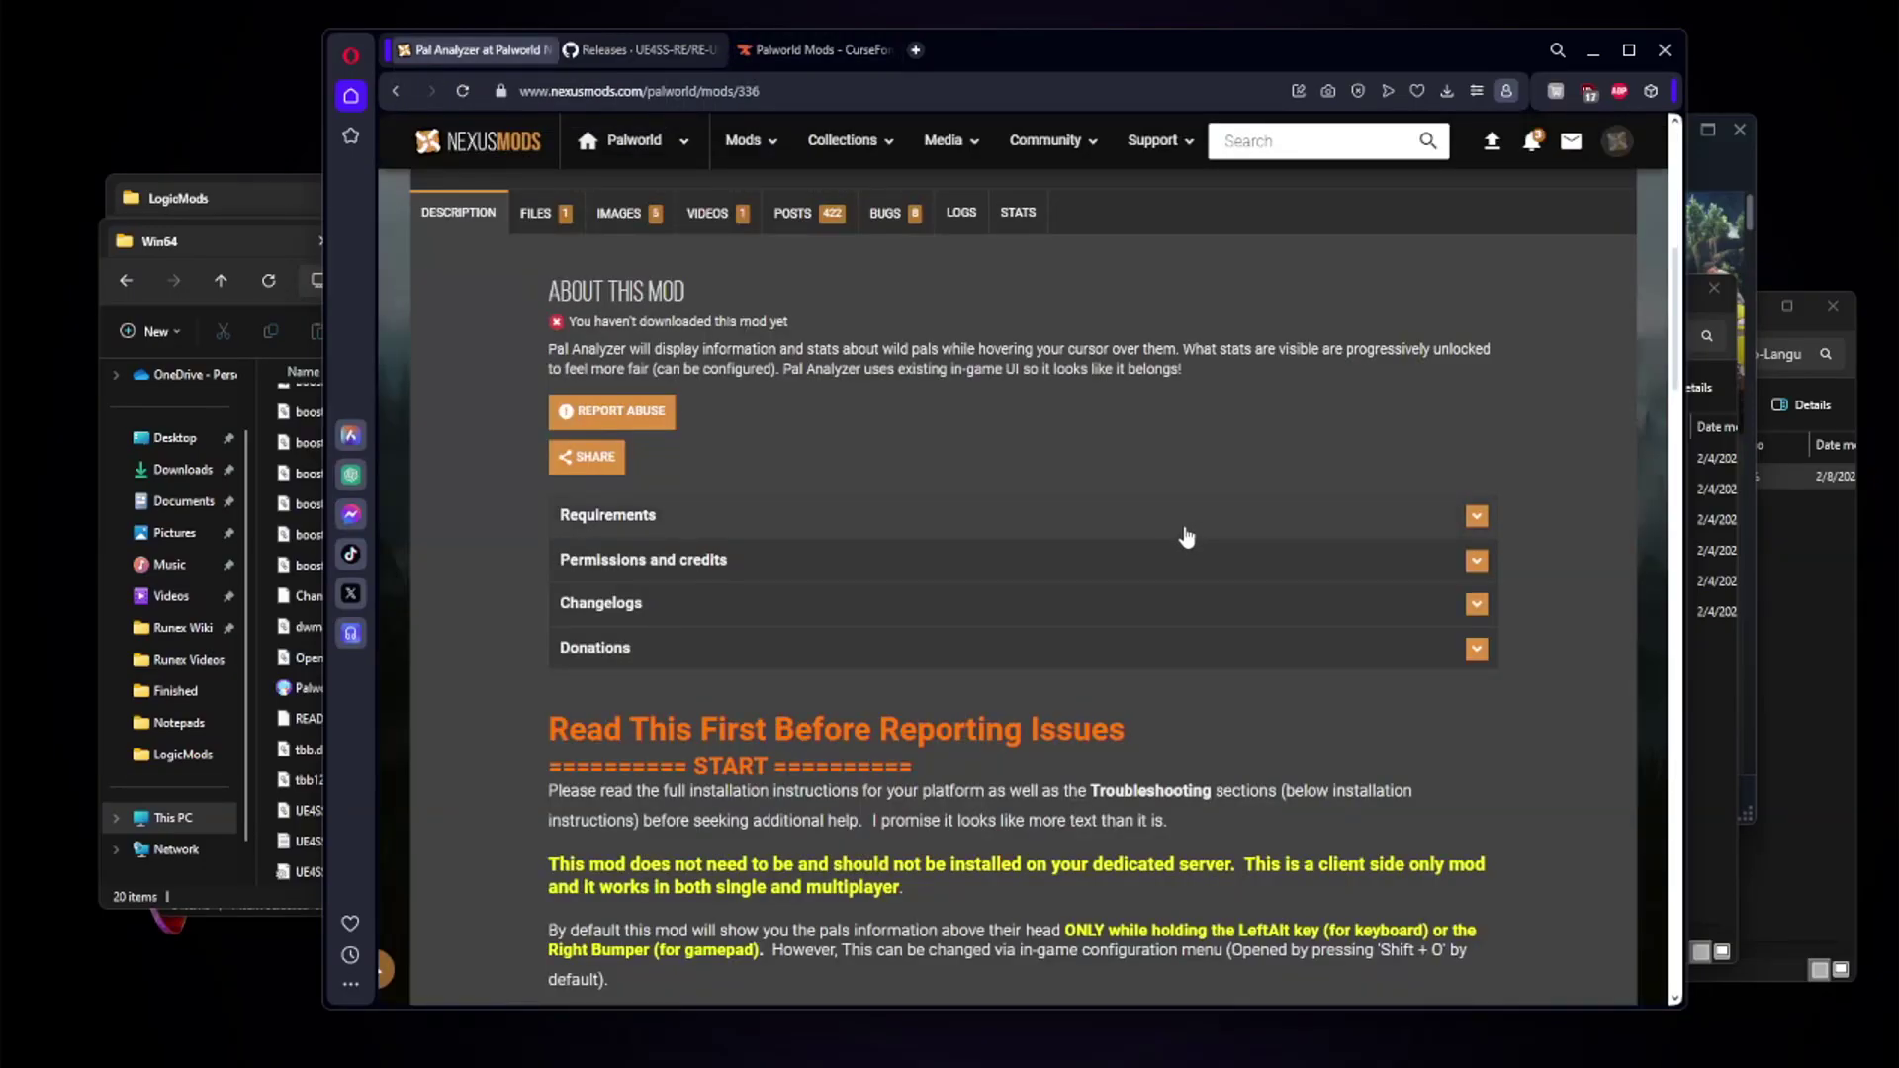
Step: Scroll to the Manual and UE4SS installation instructions and open the UE4SS GitHub link in a new tab
{"action": "scroll", "coordinate": [1009, 507], "scroll_direction": "down", "scroll_amount": 5}
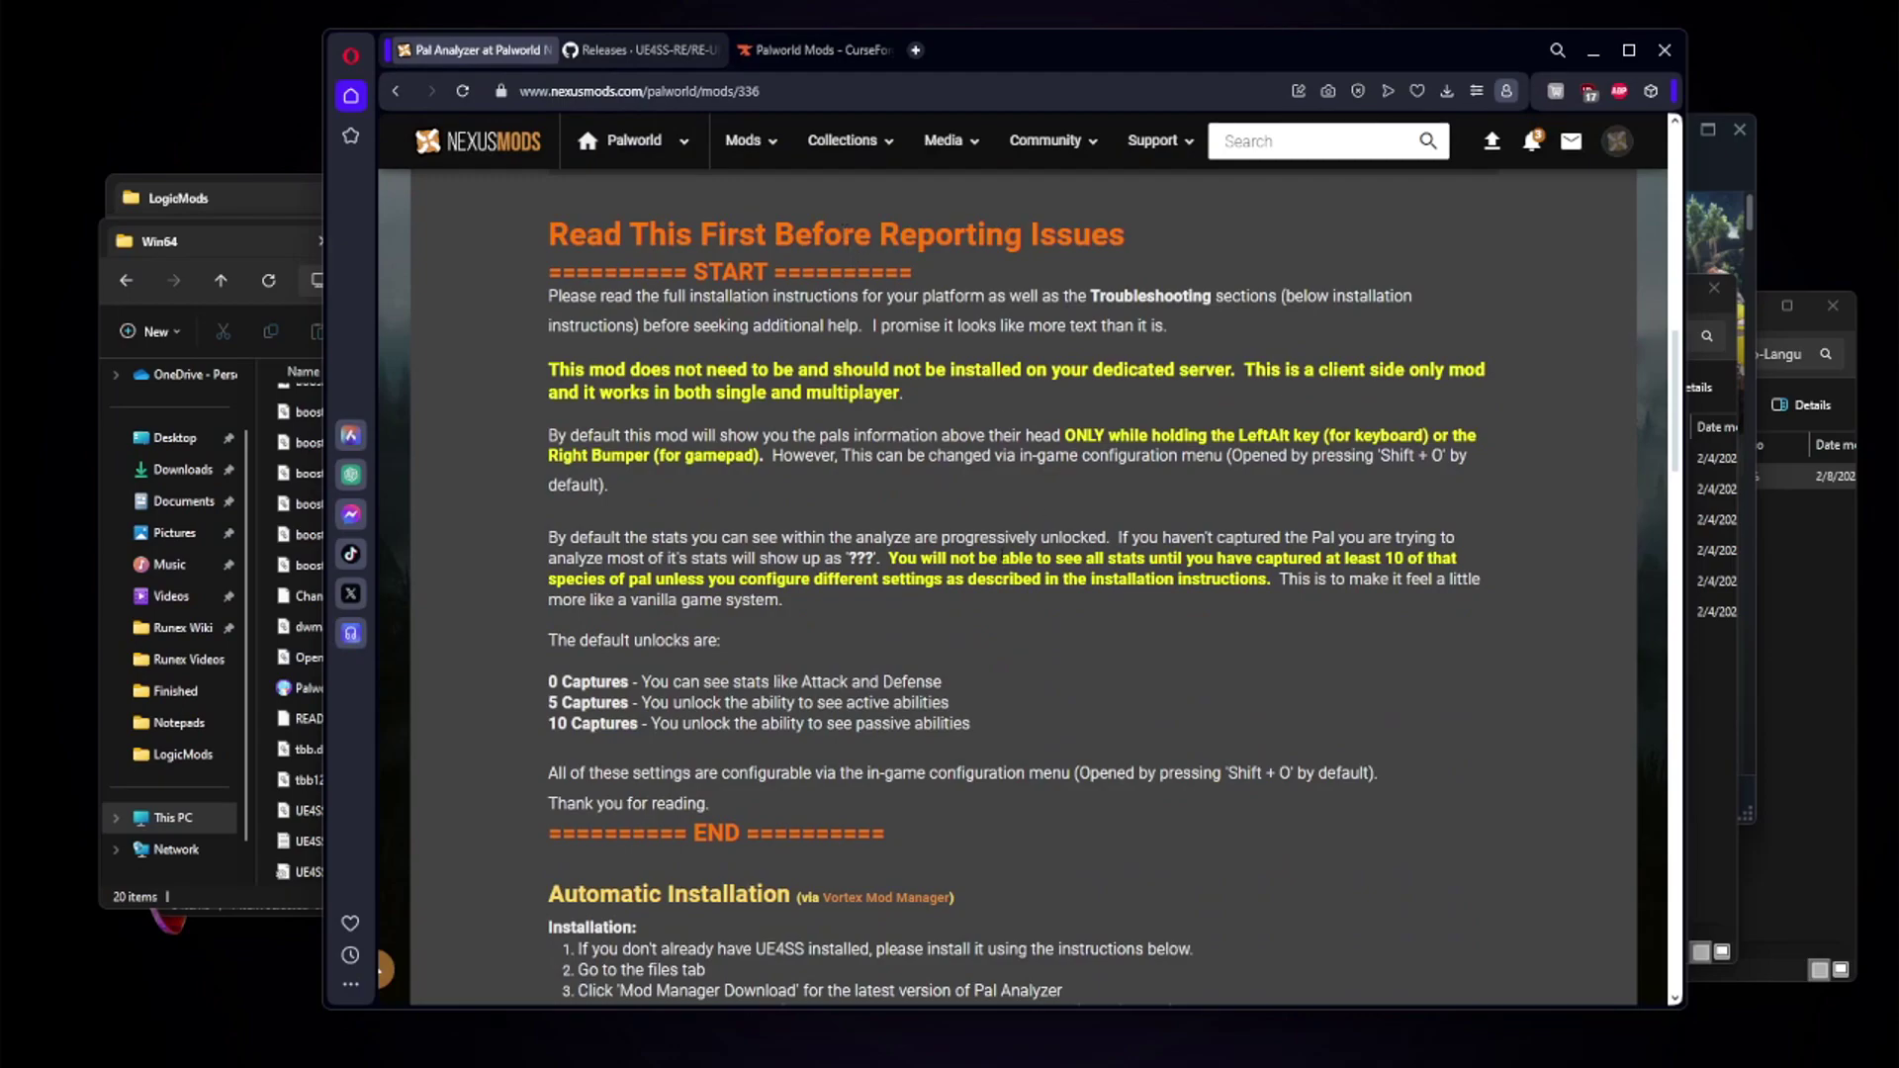
{"action": "scroll", "coordinate": [1002, 558], "scroll_direction": "down", "scroll_amount": 7}
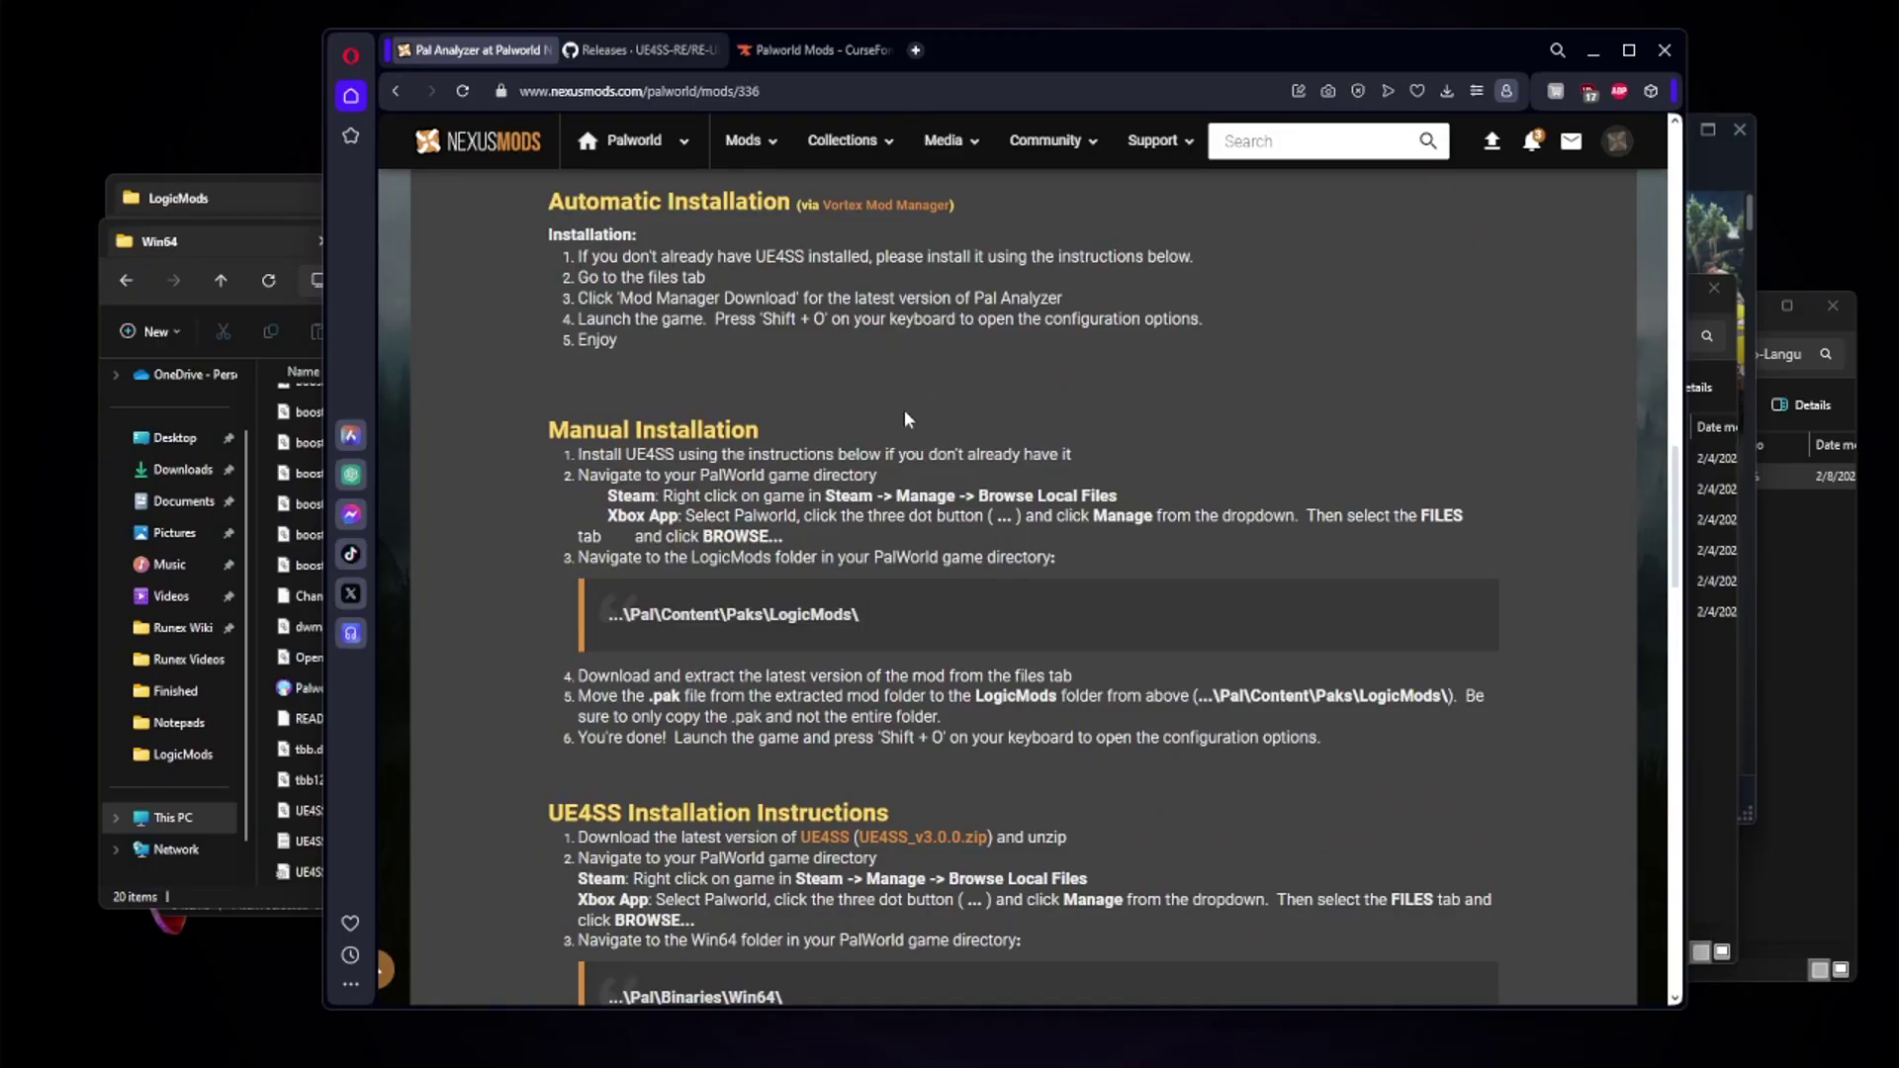
{"action": "scroll", "coordinate": [969, 551], "scroll_direction": "down", "scroll_amount": 2}
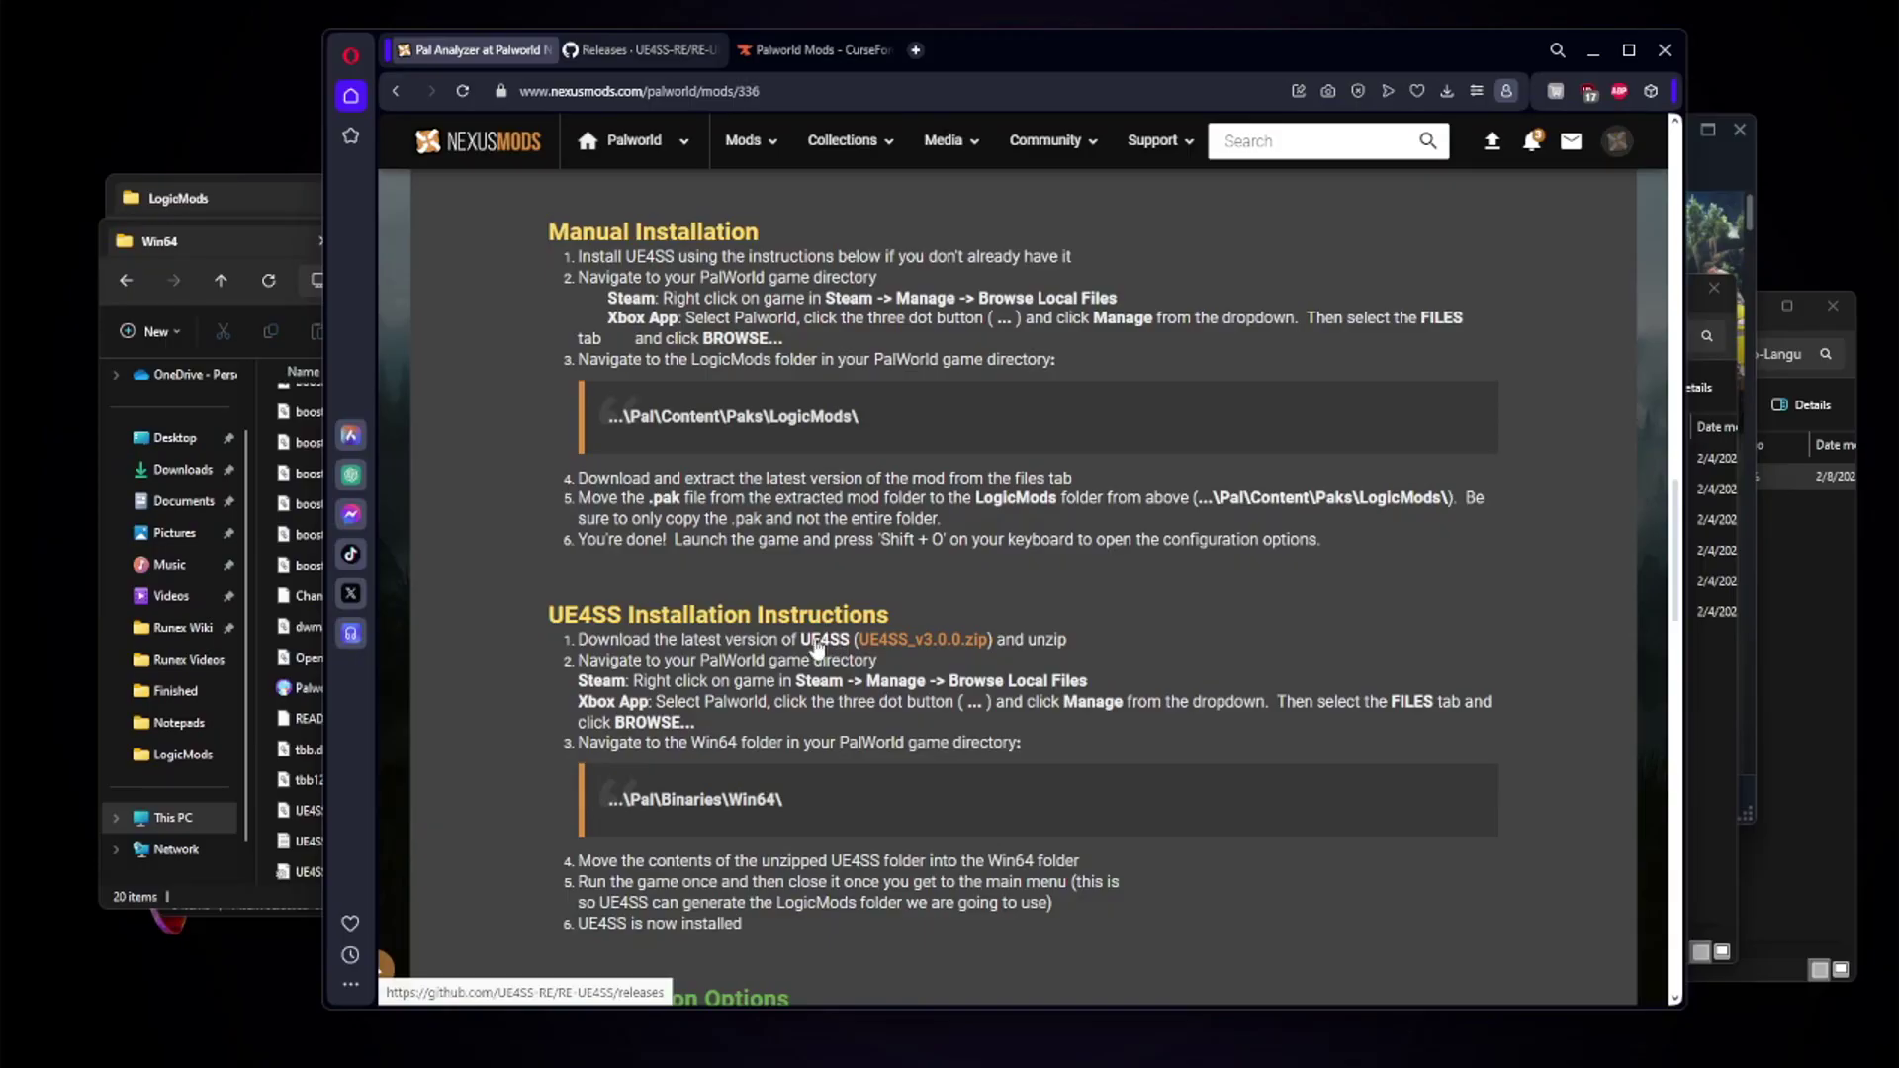
{"action": "middle_click", "coordinate": [817, 643]}
{"action": "middle_click", "coordinate": [758, 51]}
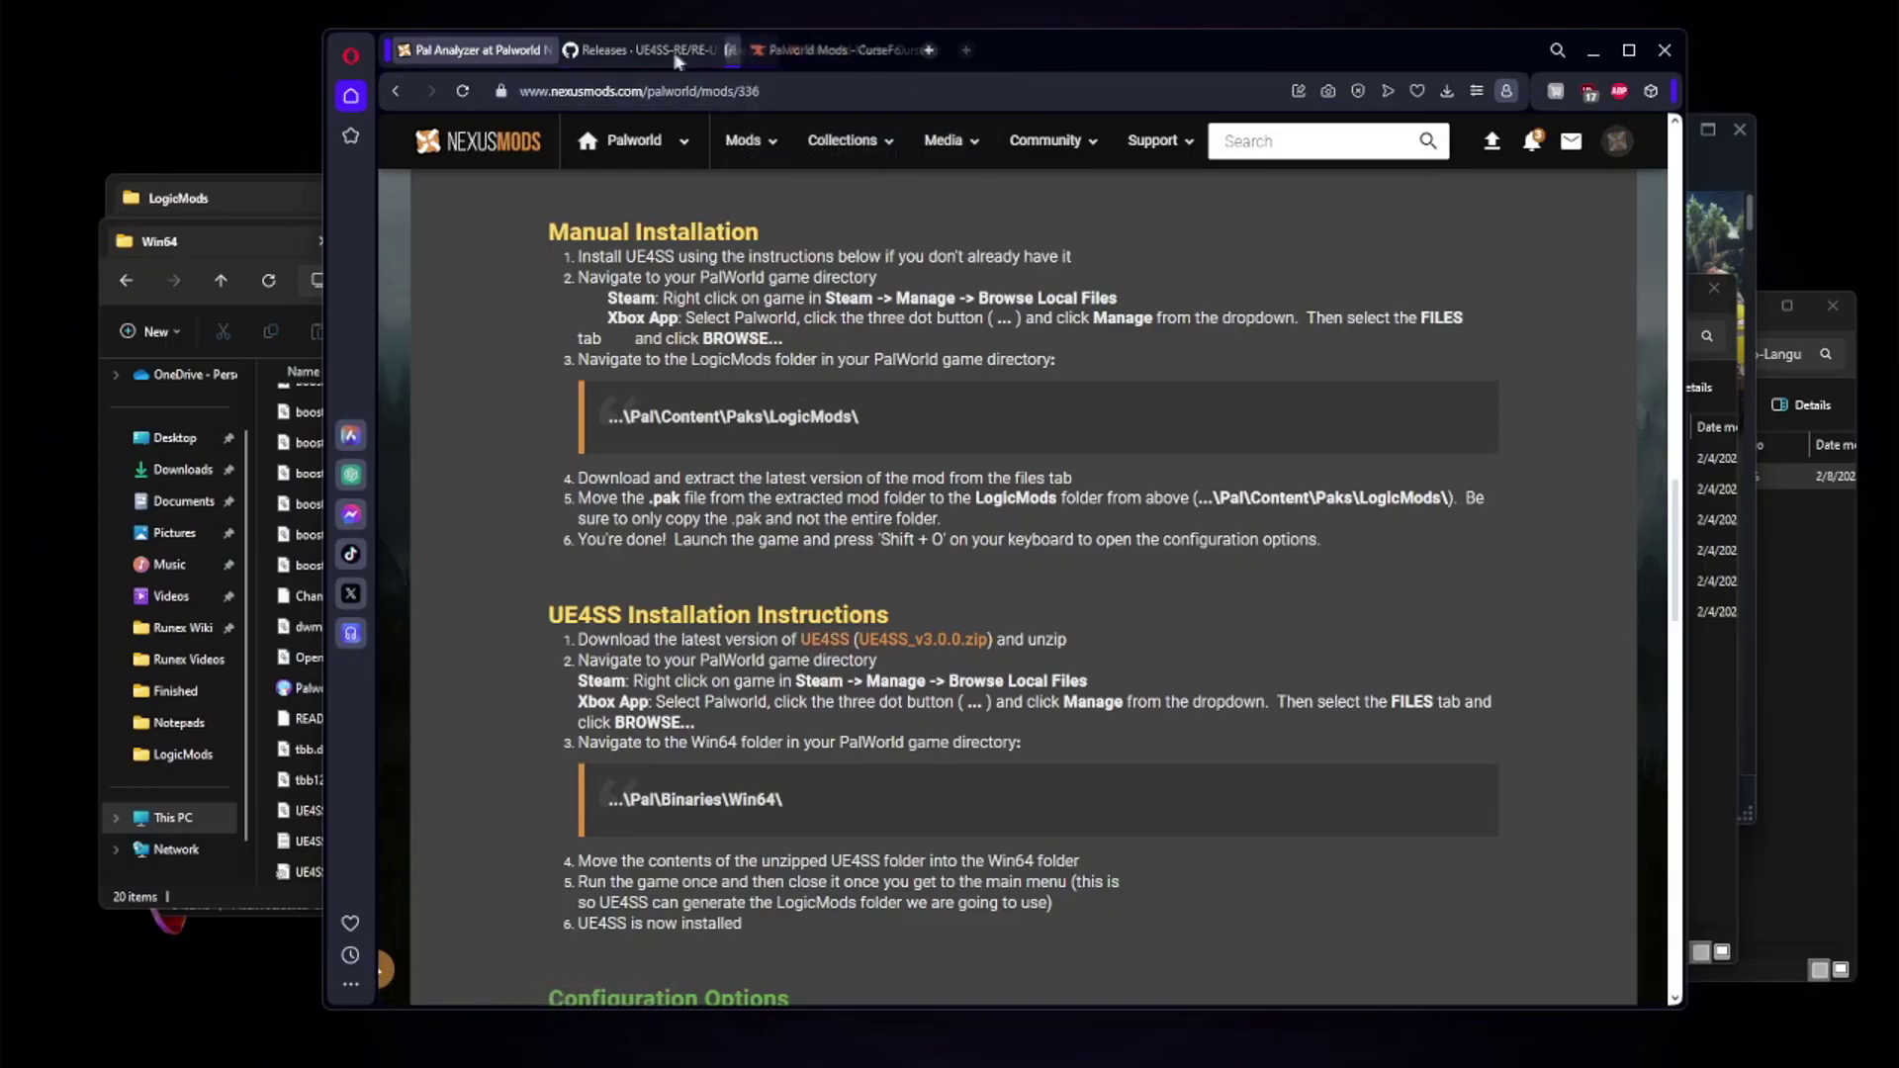
Step: Scroll the RE-UE4SS v3.0.0 release down to its six assets, including UE4SS_v3.0.0.zip
{"action": "left_click", "coordinate": [672, 52]}
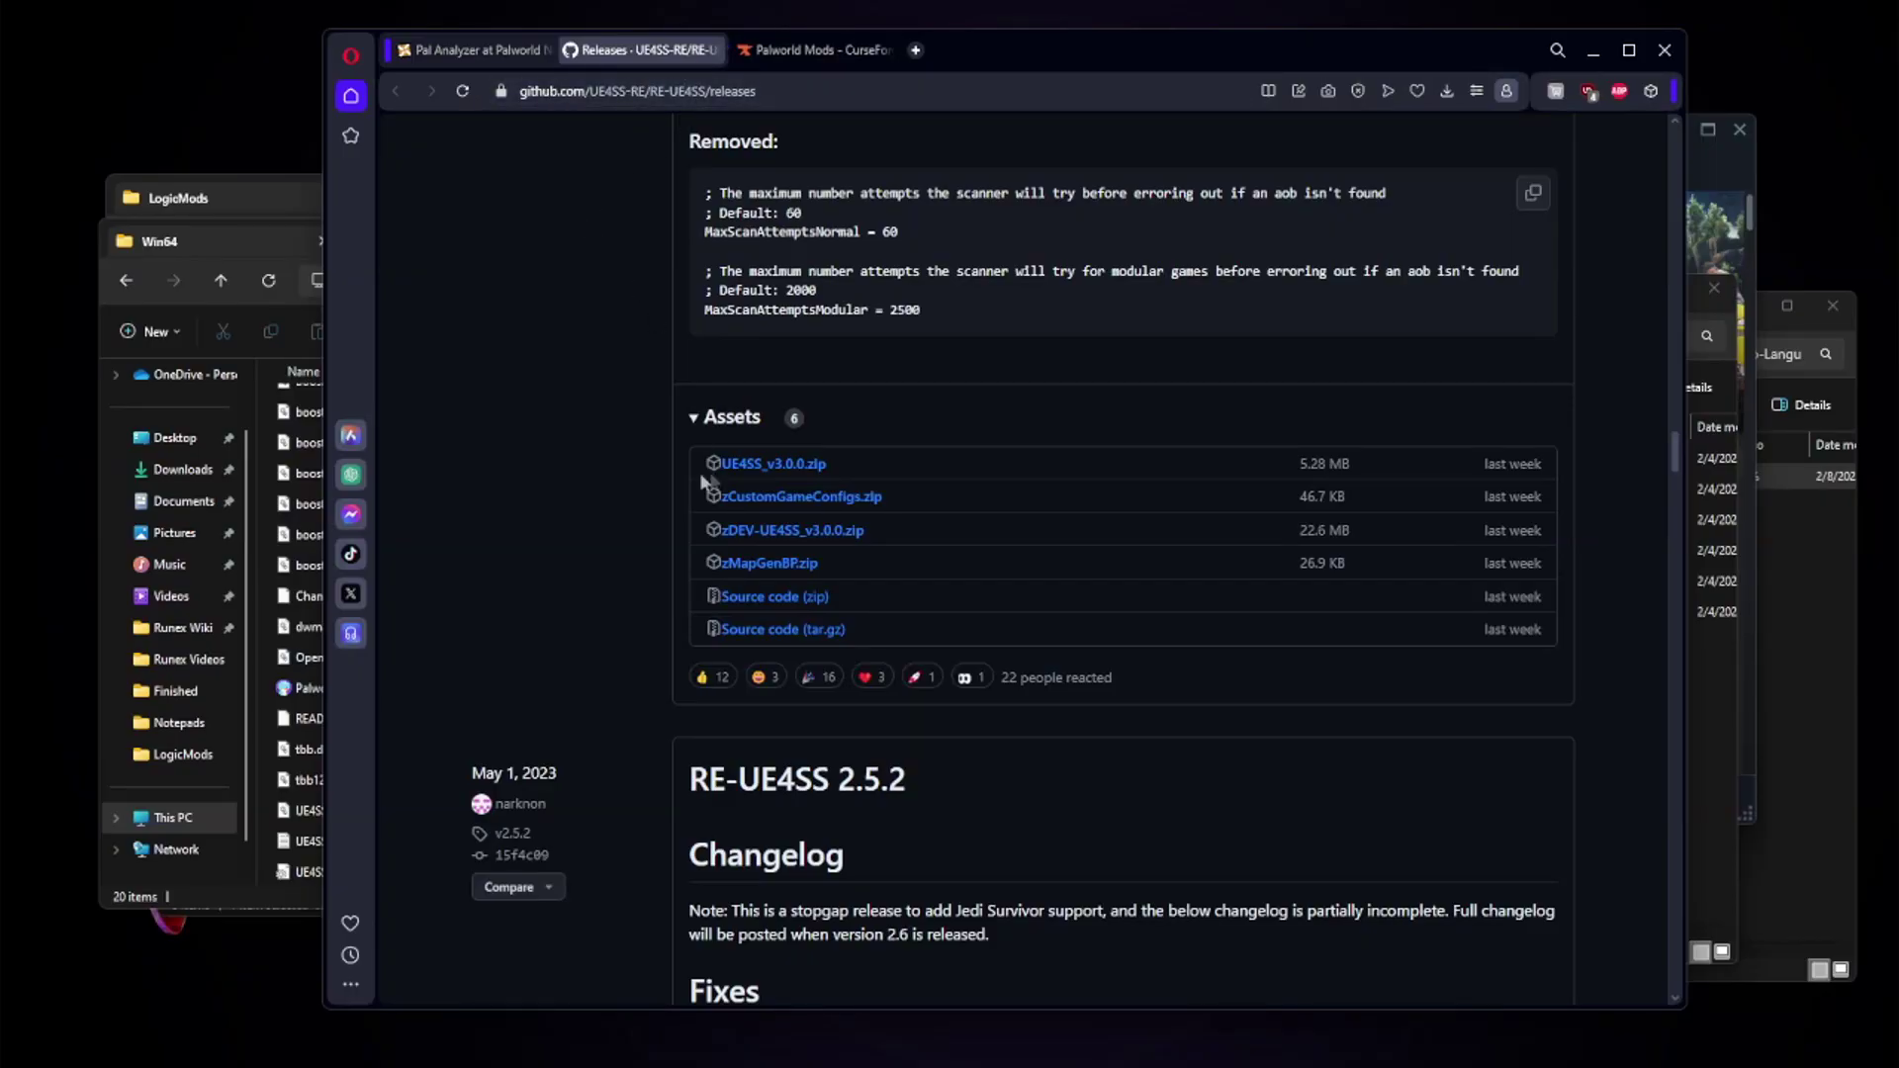
{"action": "scroll", "coordinate": [693, 346], "scroll_direction": "up", "scroll_amount": 10}
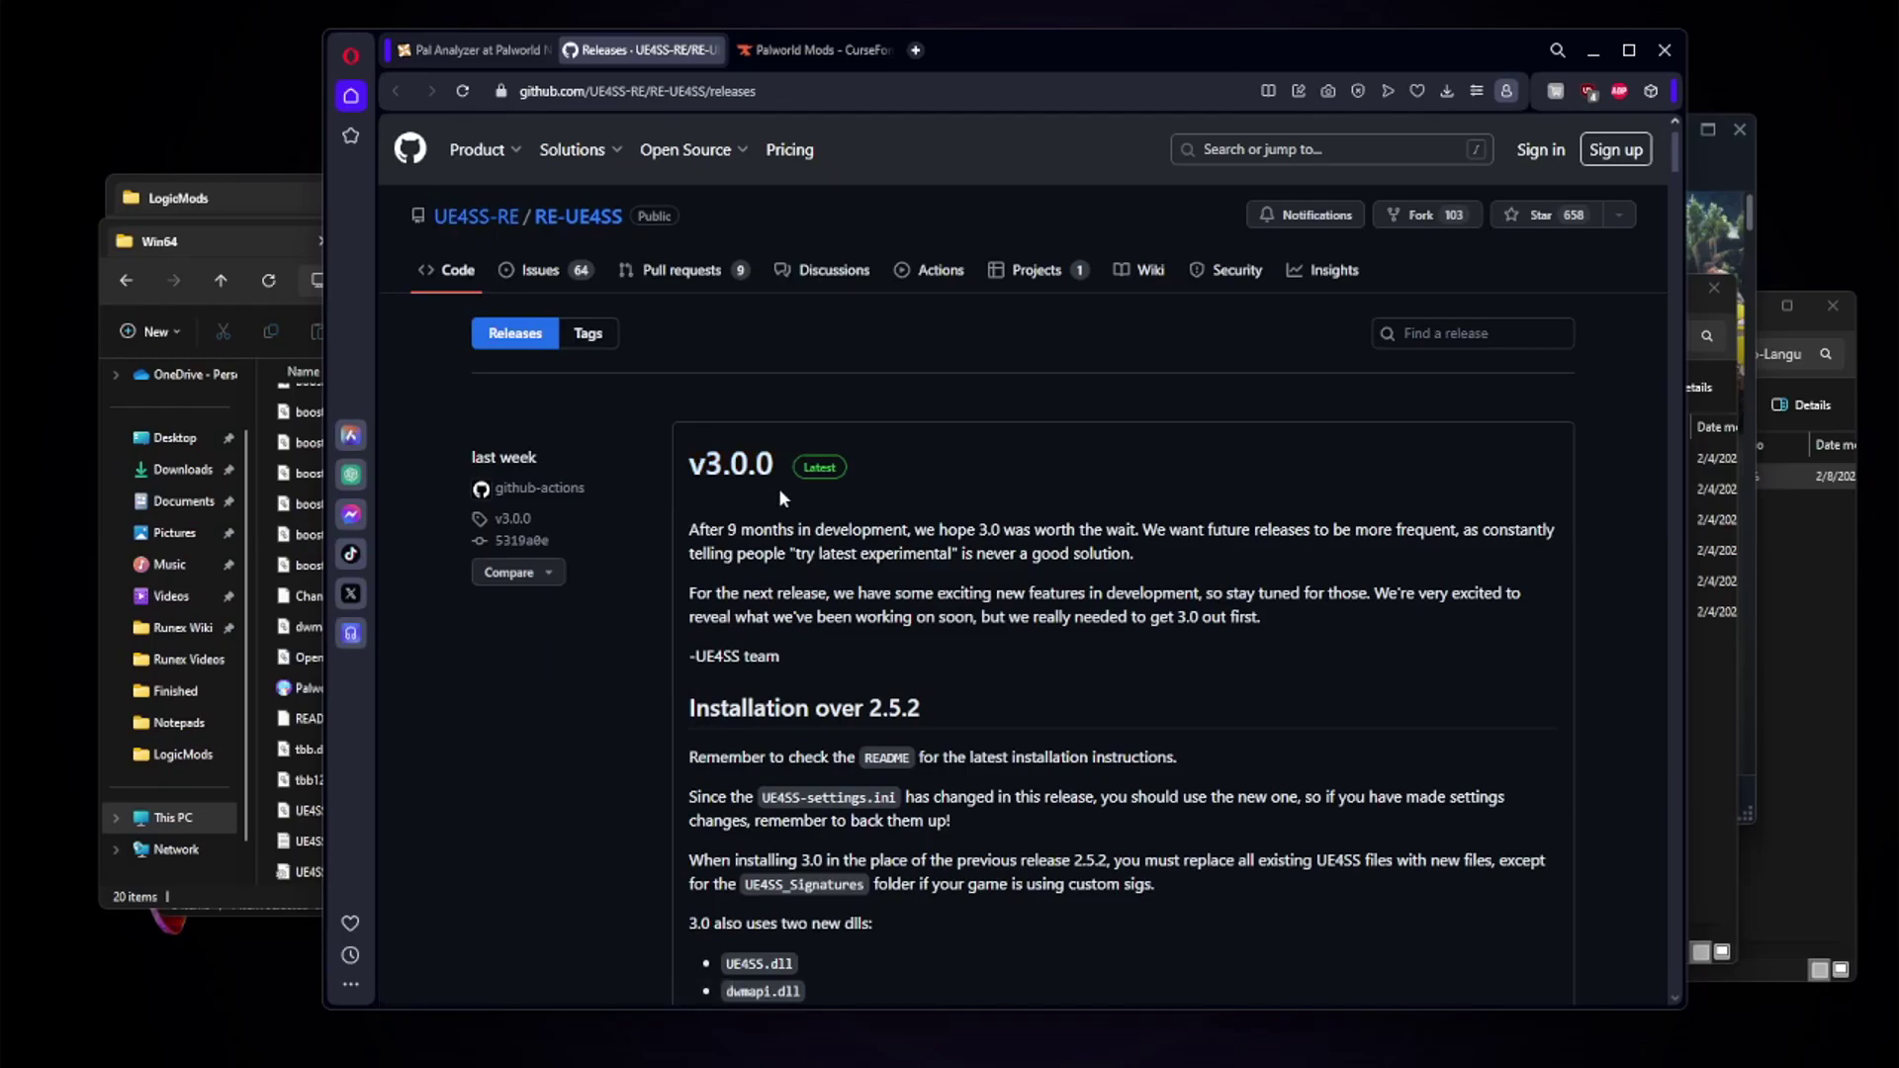
{"action": "scroll", "coordinate": [779, 488], "scroll_direction": "down", "scroll_amount": 15}
{"action": "scroll", "coordinate": [784, 489], "scroll_direction": "down", "scroll_amount": 15}
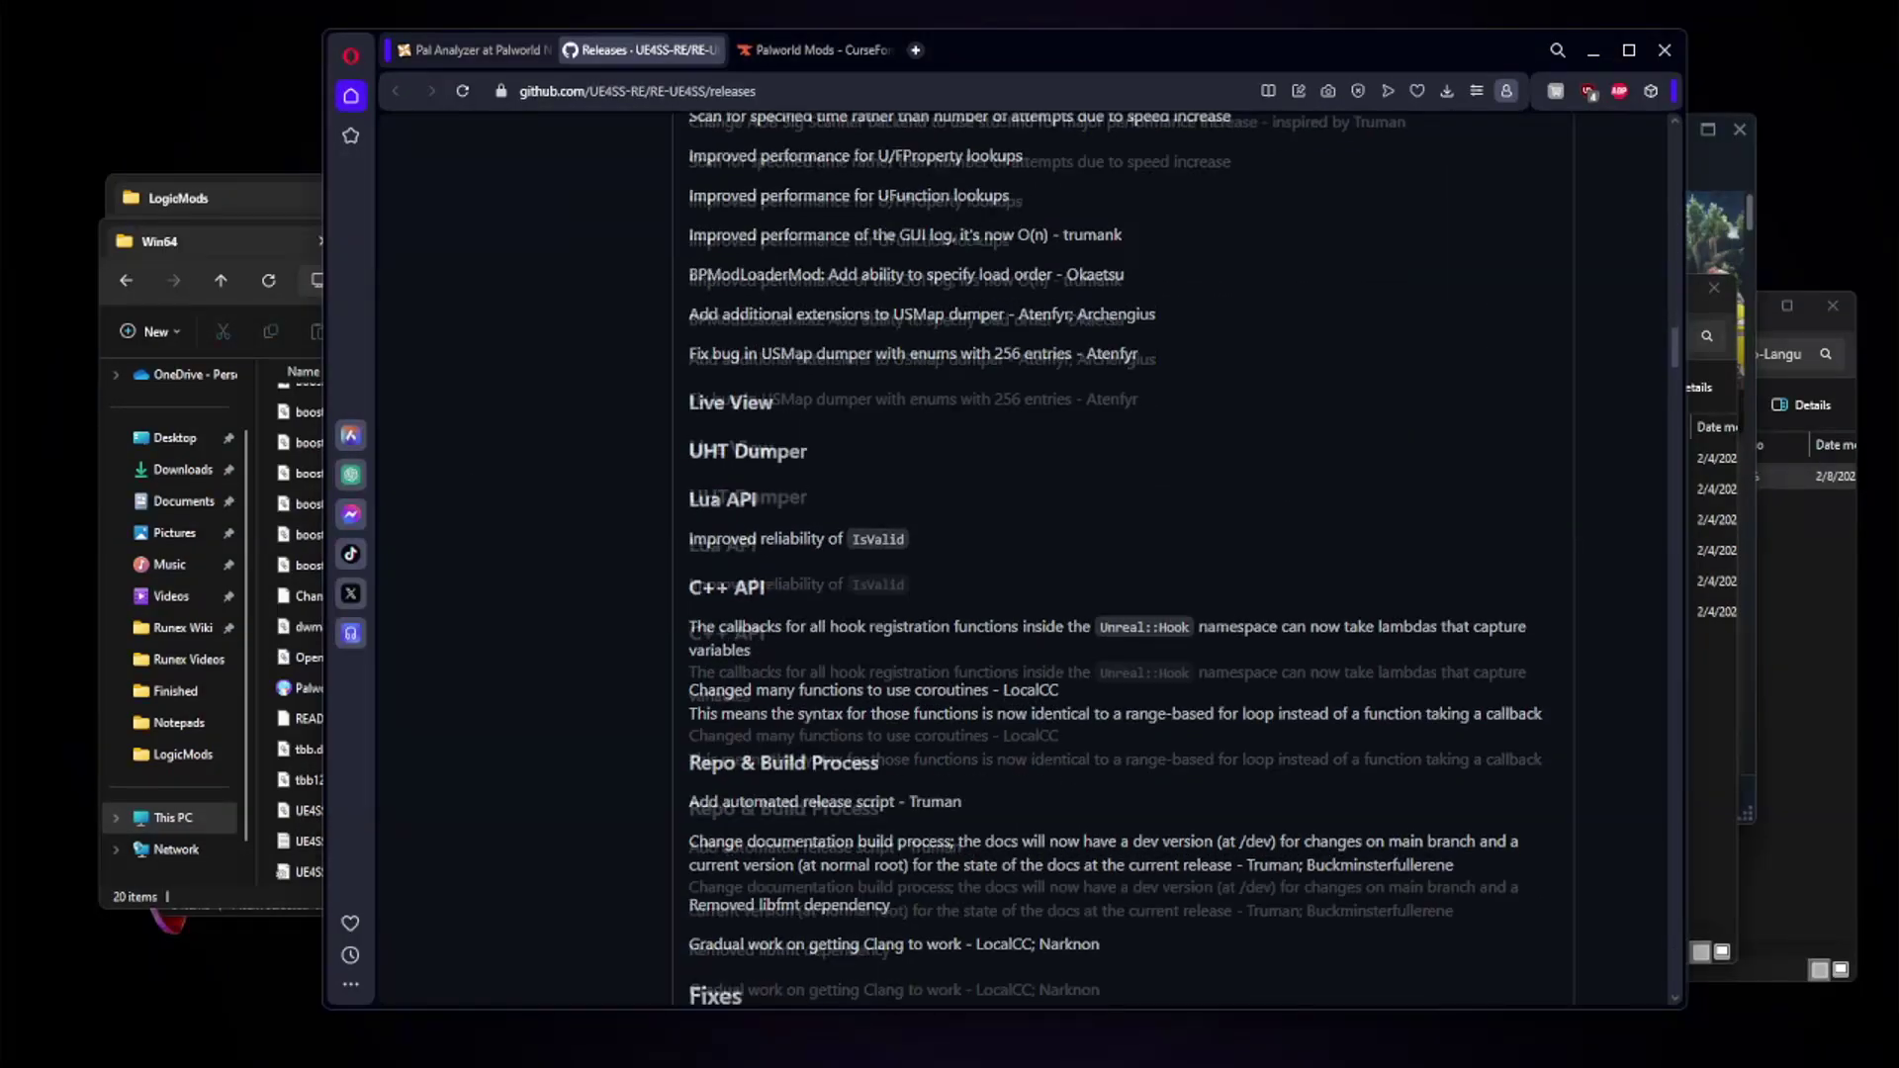
{"action": "scroll", "coordinate": [804, 505], "scroll_direction": "down", "scroll_amount": 3}
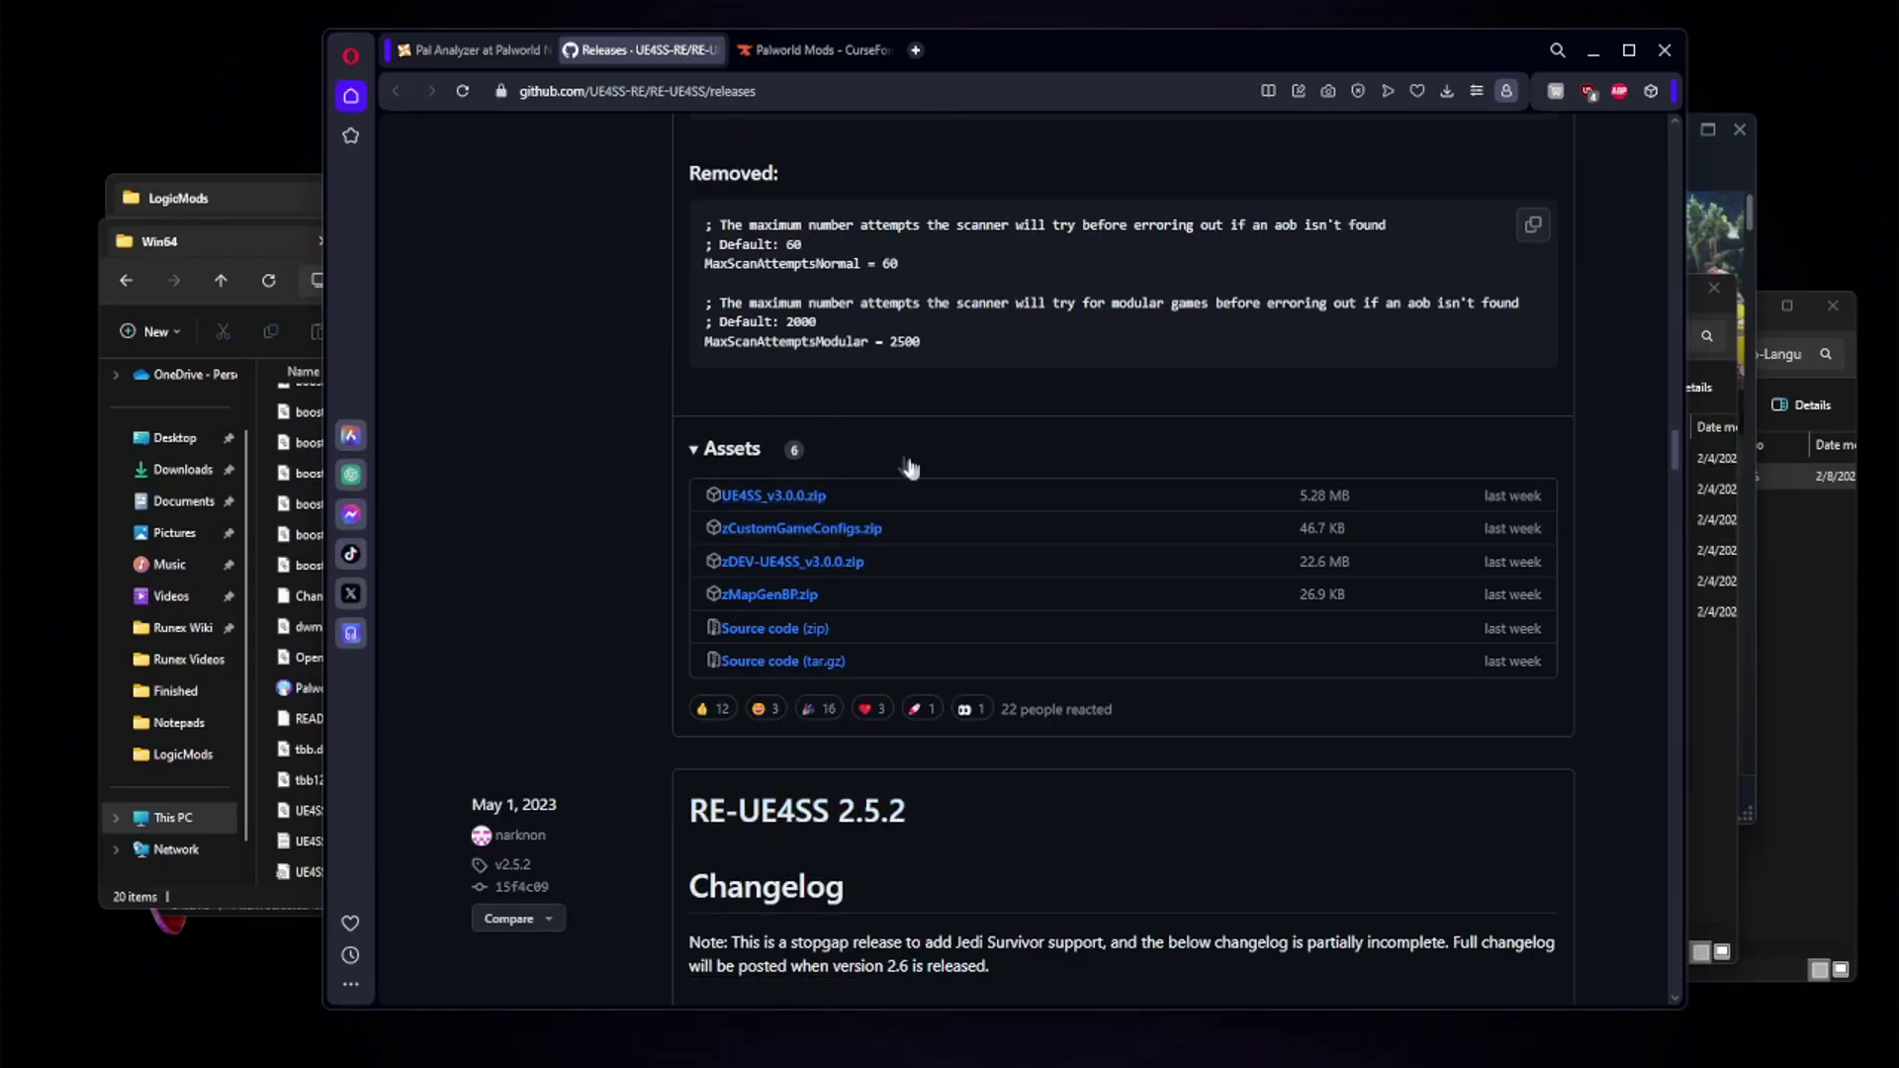
Step: Browse Palworld's Steam local files and navigate to Pal\Binaries\Win64
{"action": "left_click", "coordinate": [1733, 668]}
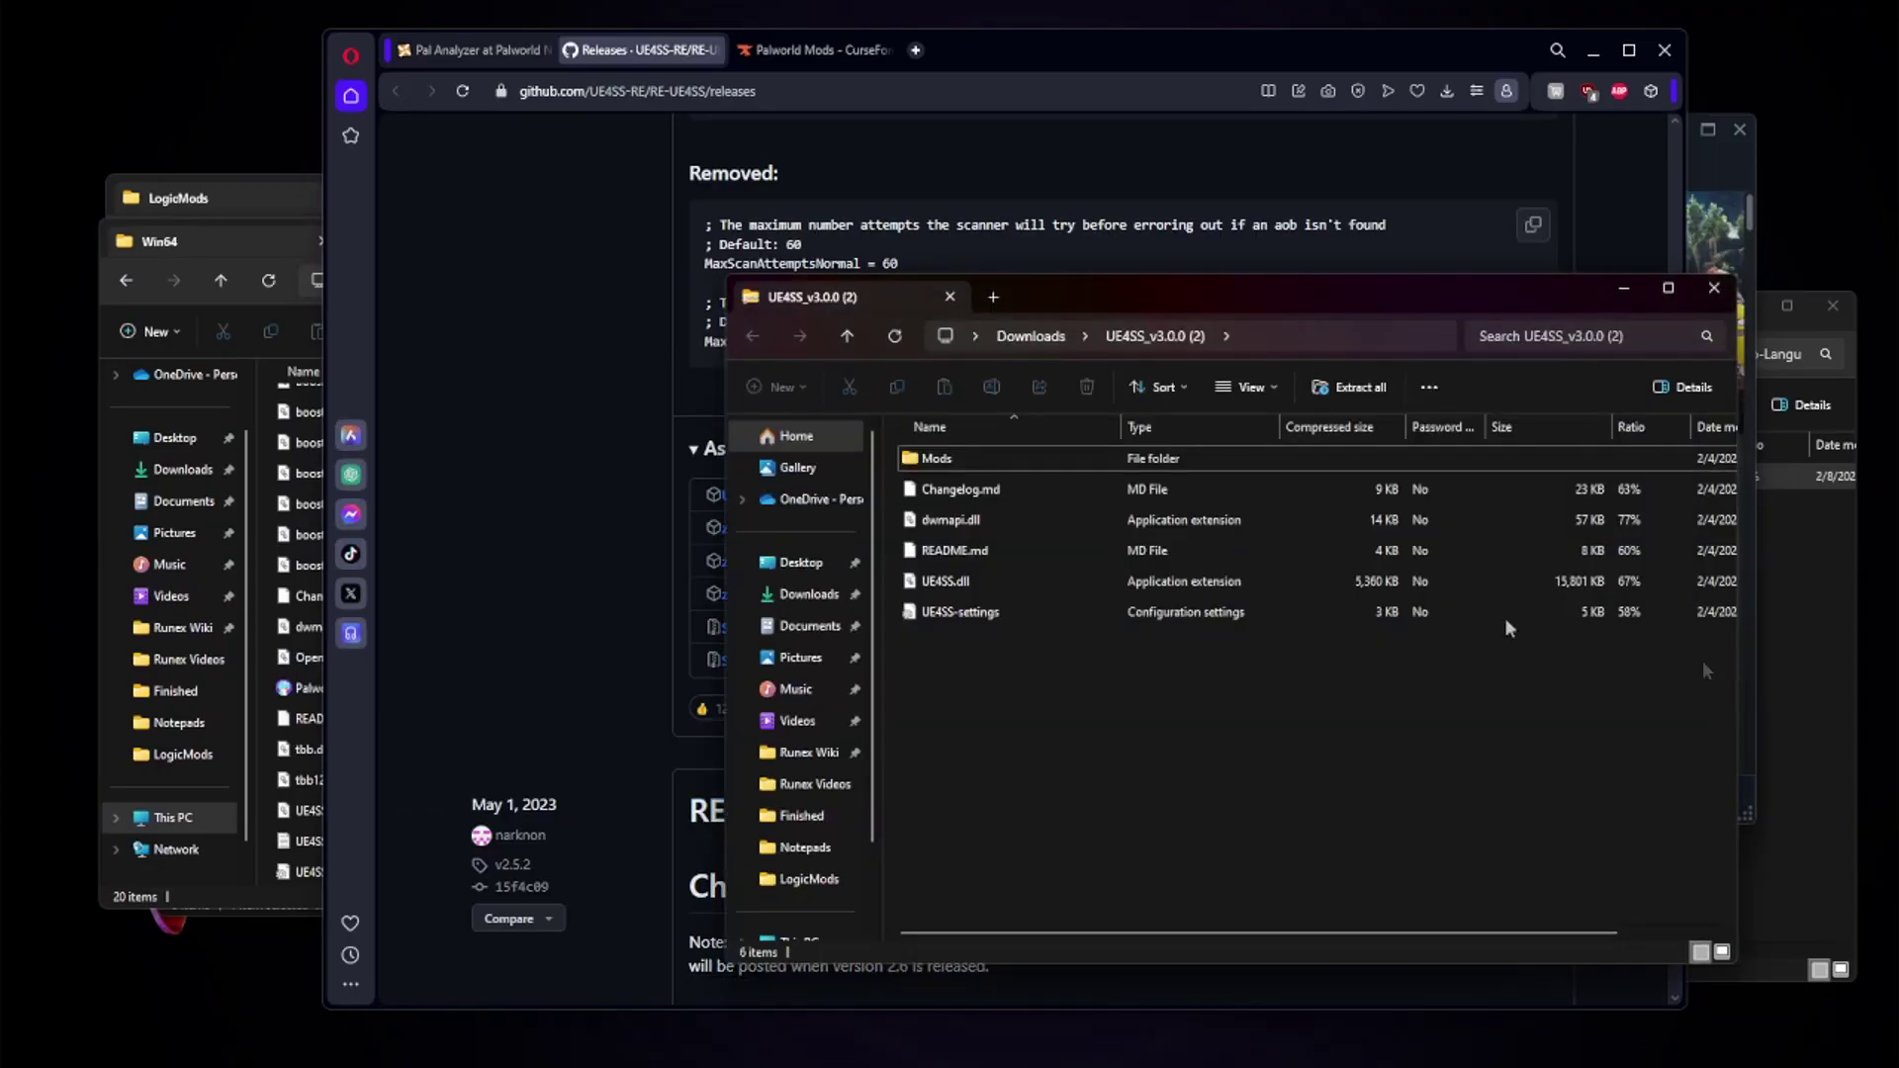
{"action": "left_click", "coordinate": [1715, 179]}
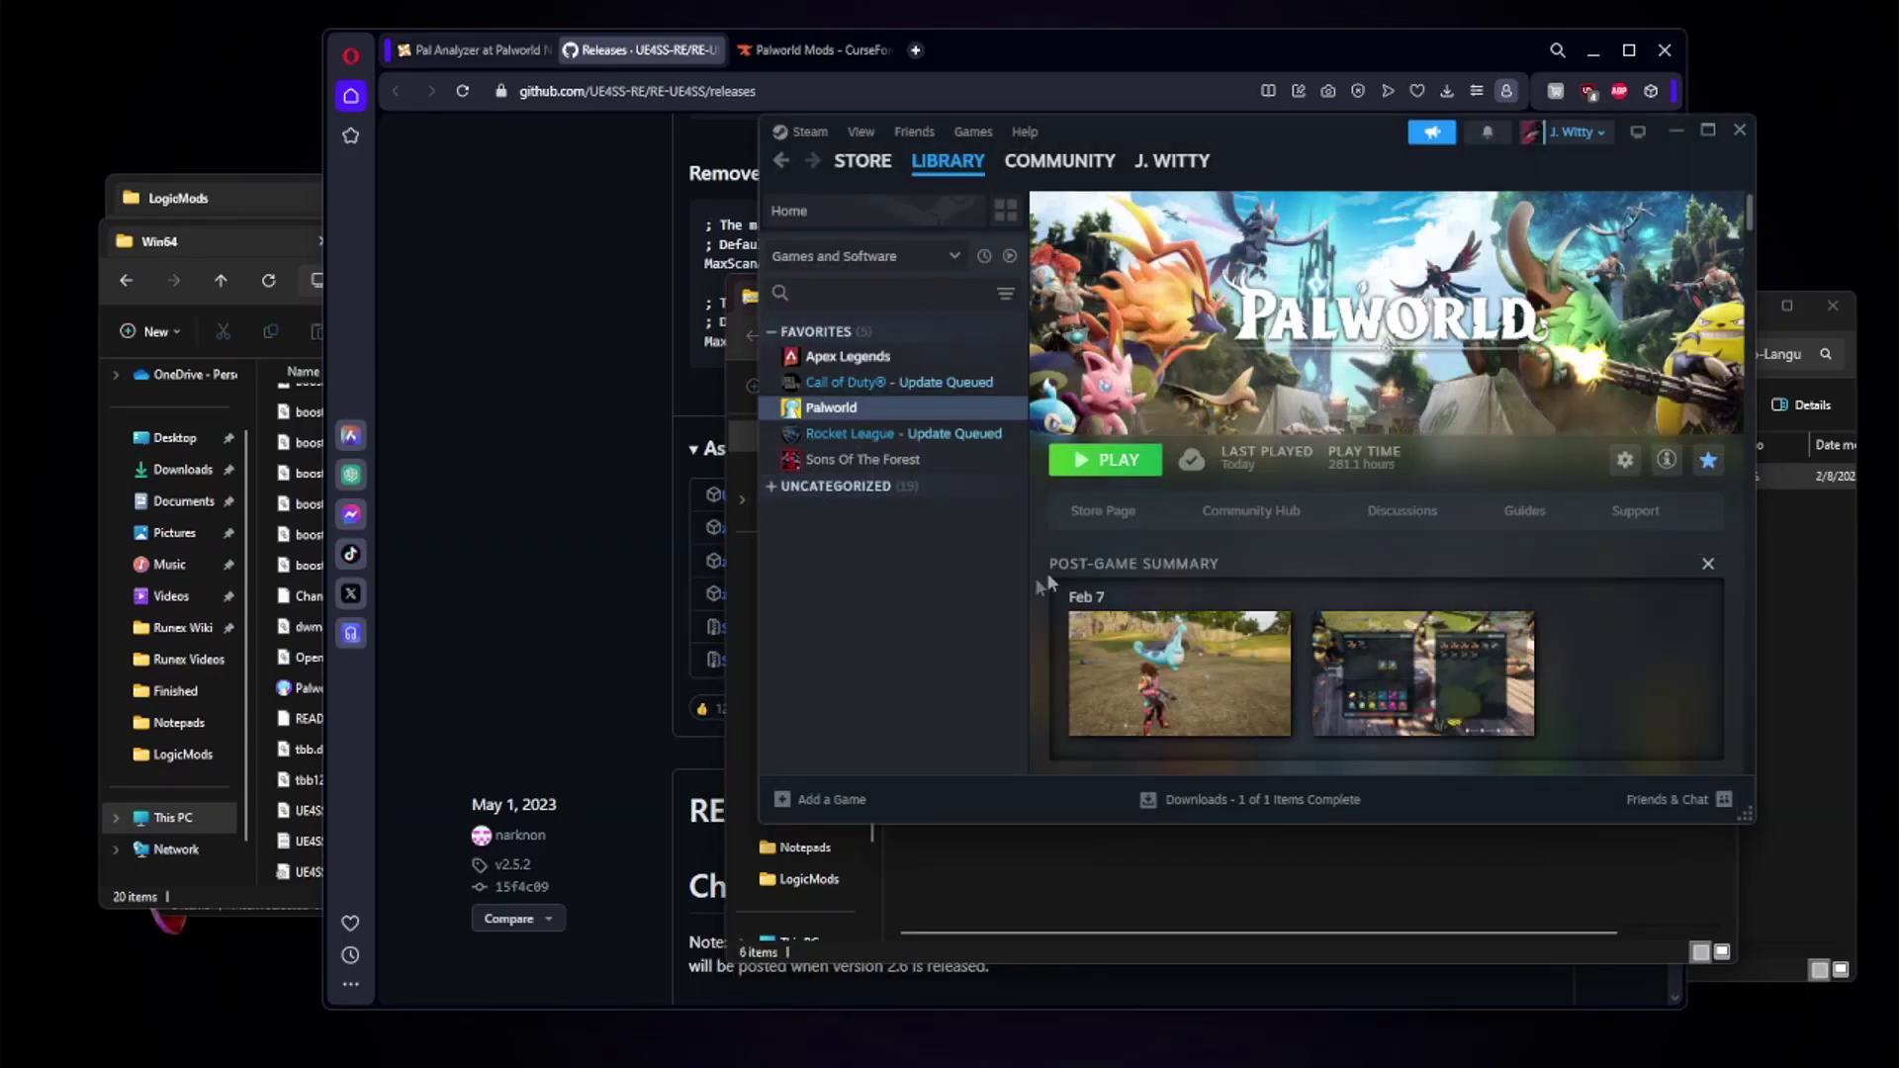
{"action": "right_click", "coordinate": [831, 412]}
{"action": "mouse_move", "coordinate": [891, 532]}
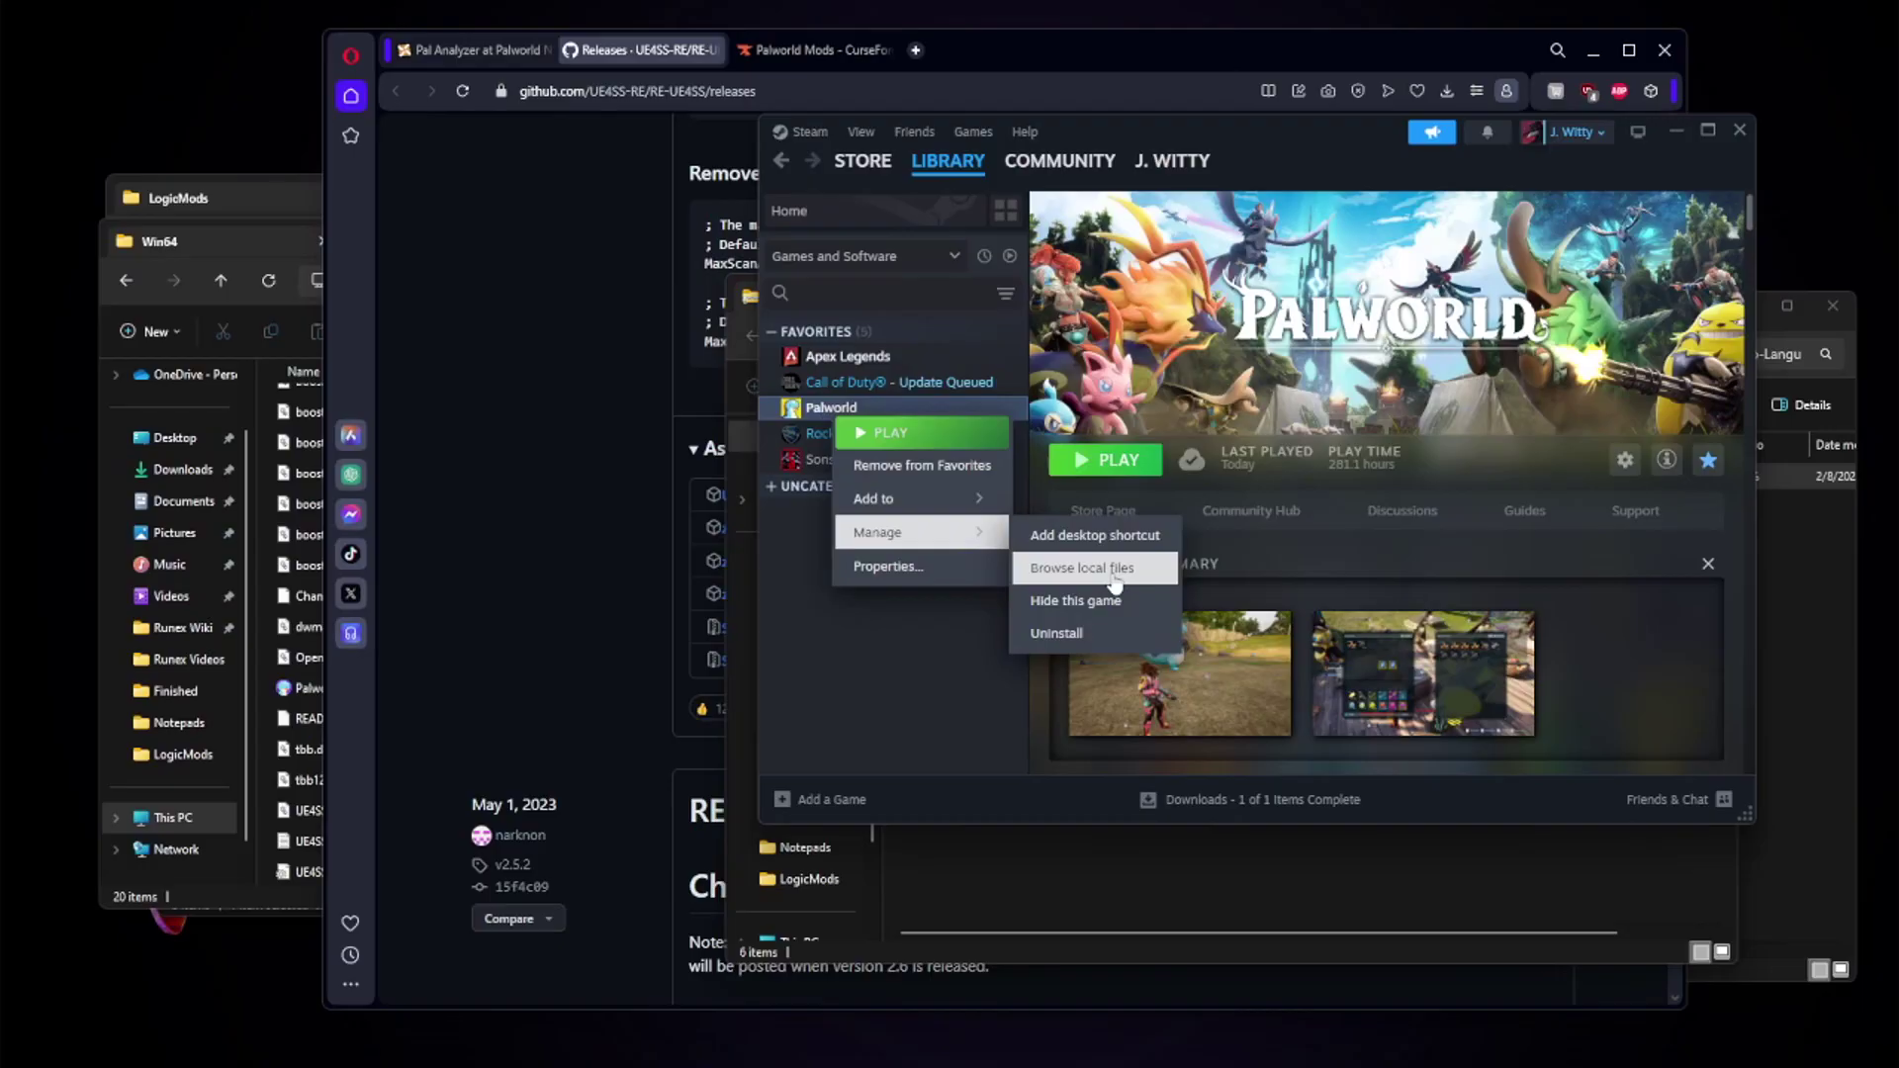
{"action": "left_click", "coordinate": [219, 245]}
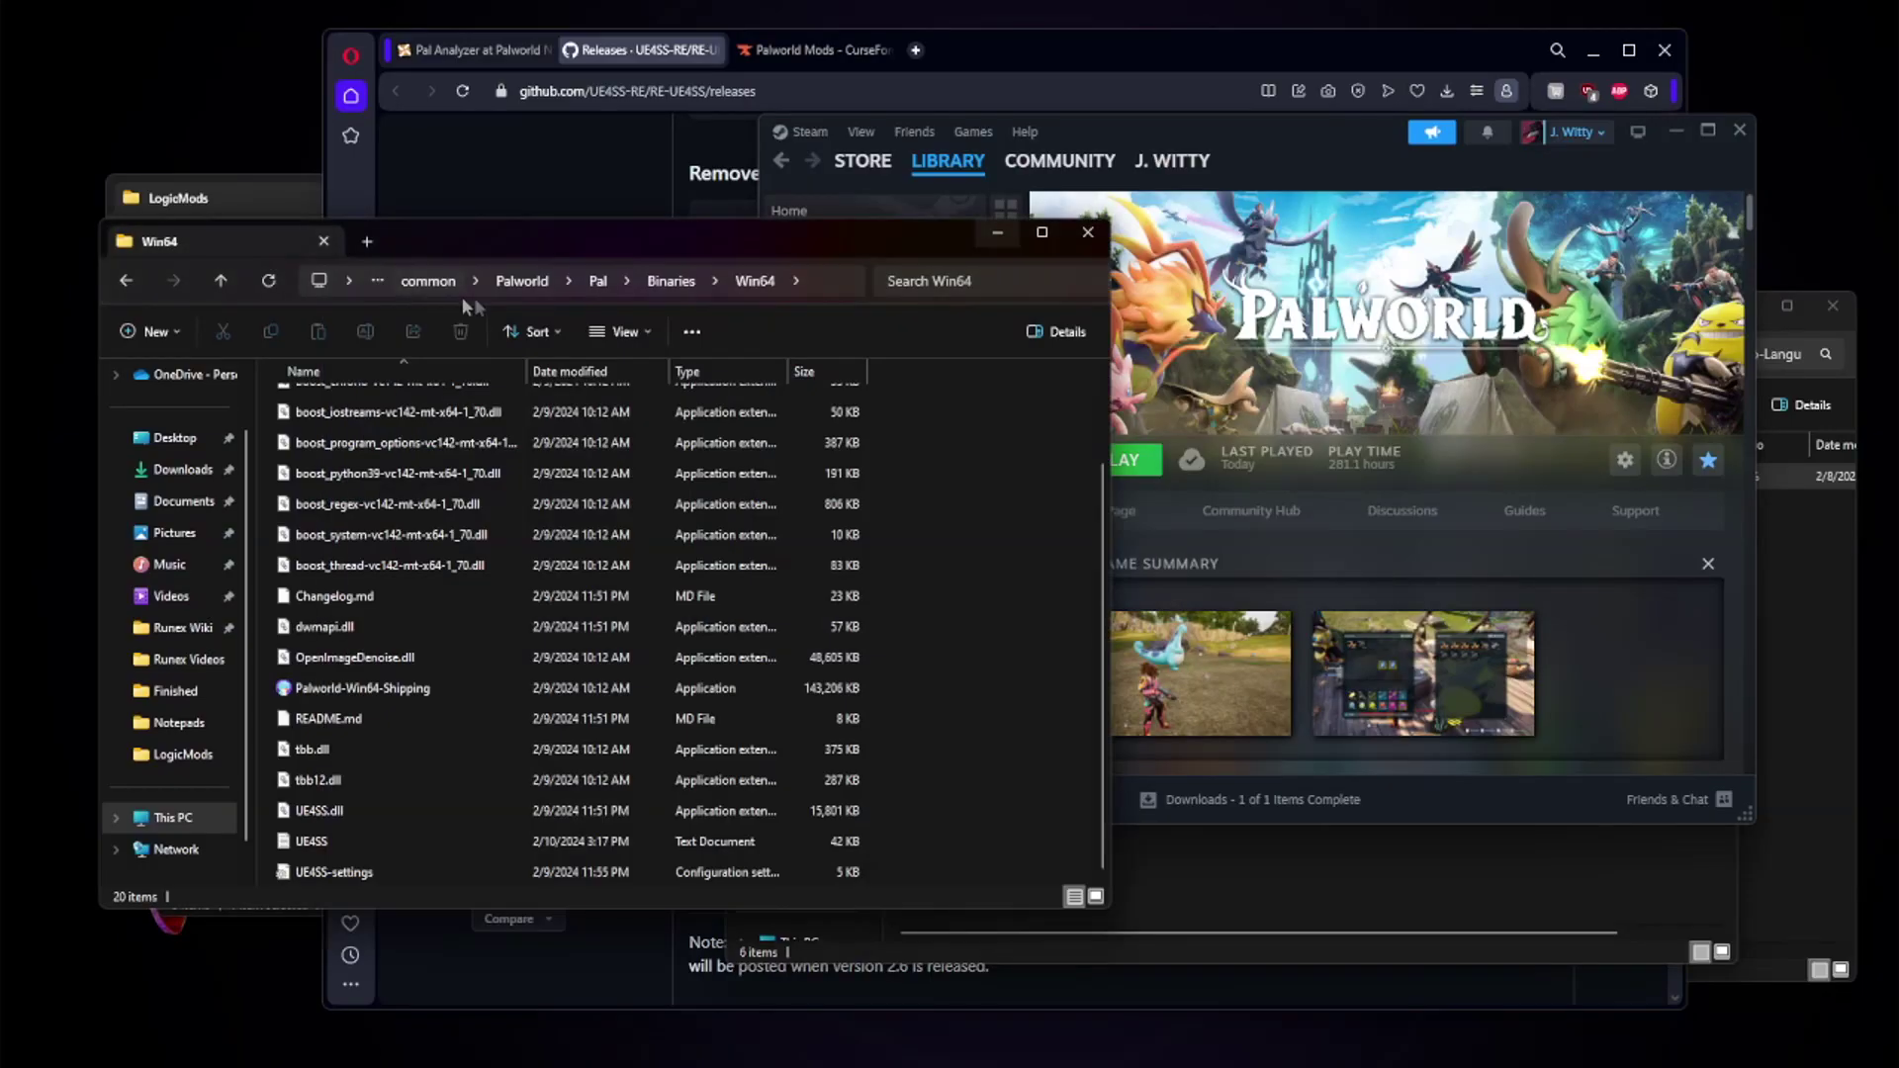
{"action": "left_click", "coordinate": [596, 284]}
{"action": "left_click", "coordinate": [709, 281]}
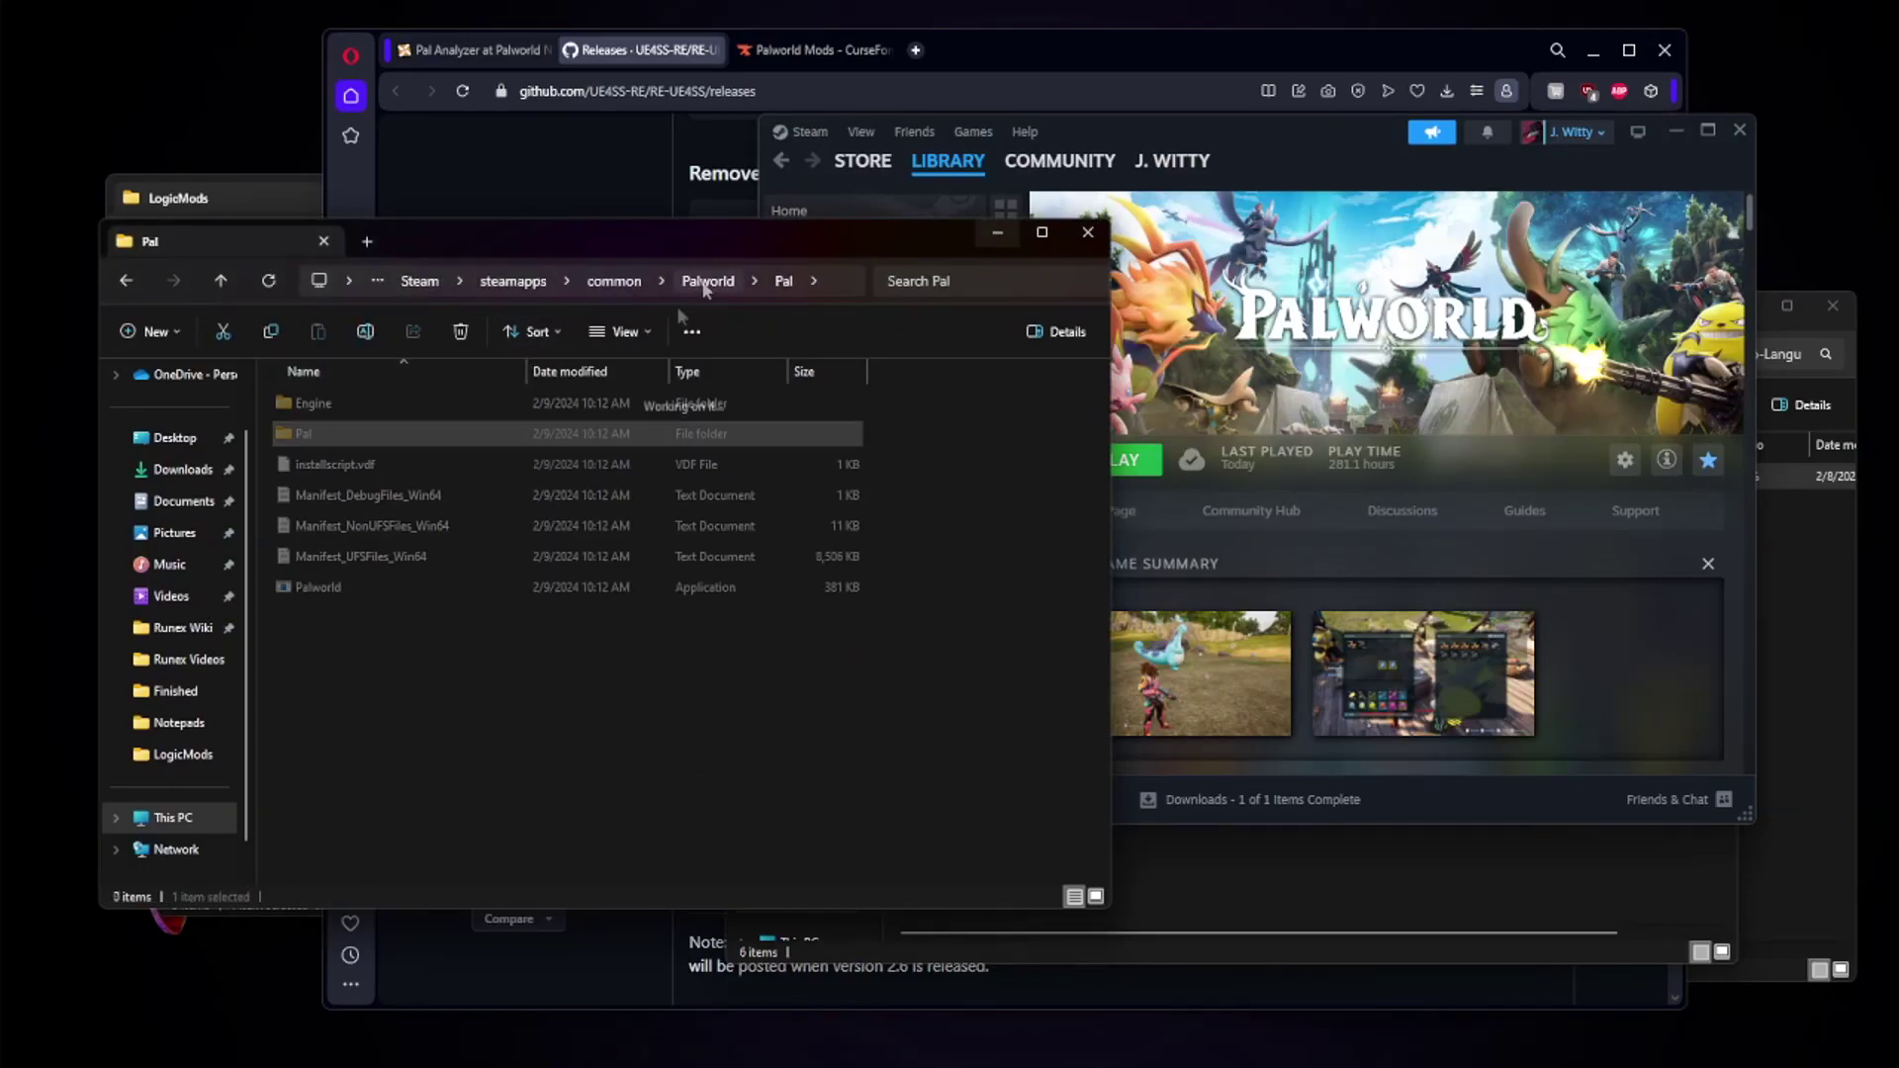
{"action": "double_click", "coordinate": [342, 436]}
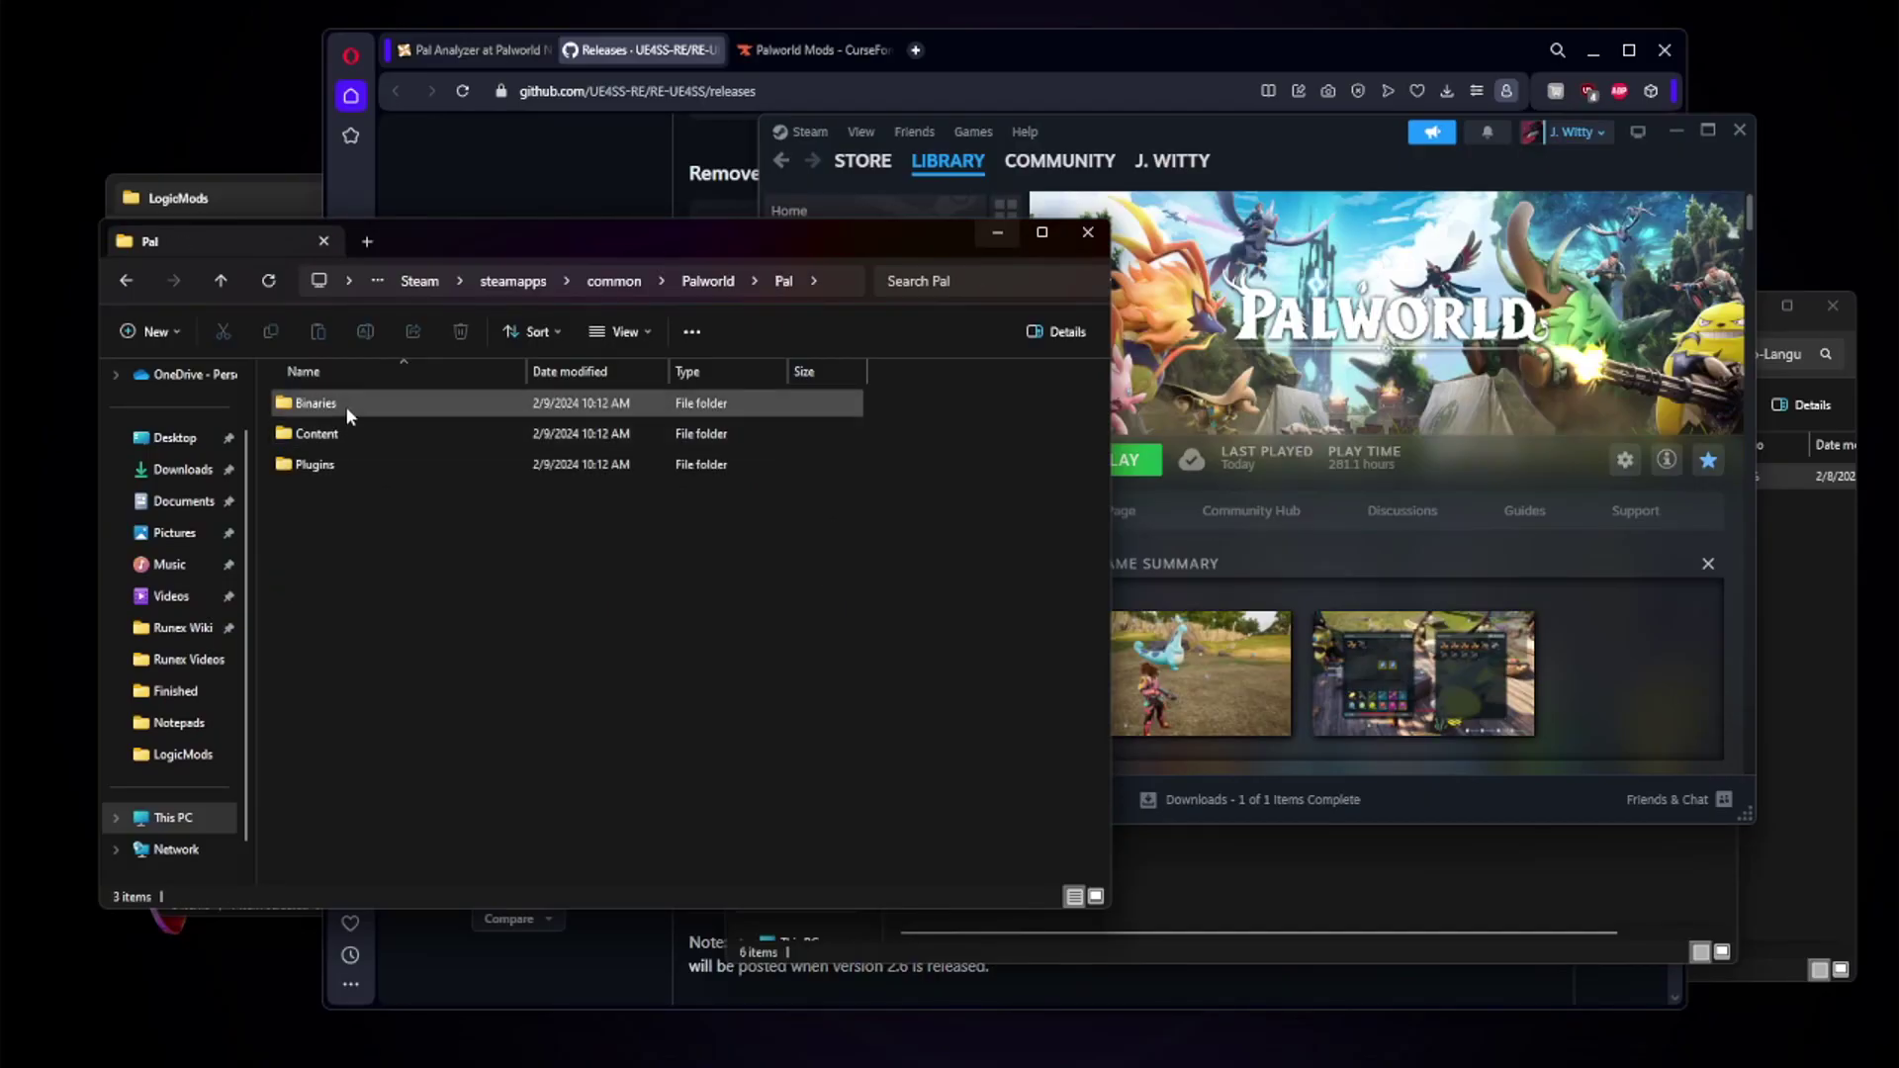
{"action": "double_click", "coordinate": [346, 404]}
{"action": "double_click", "coordinate": [323, 408]}
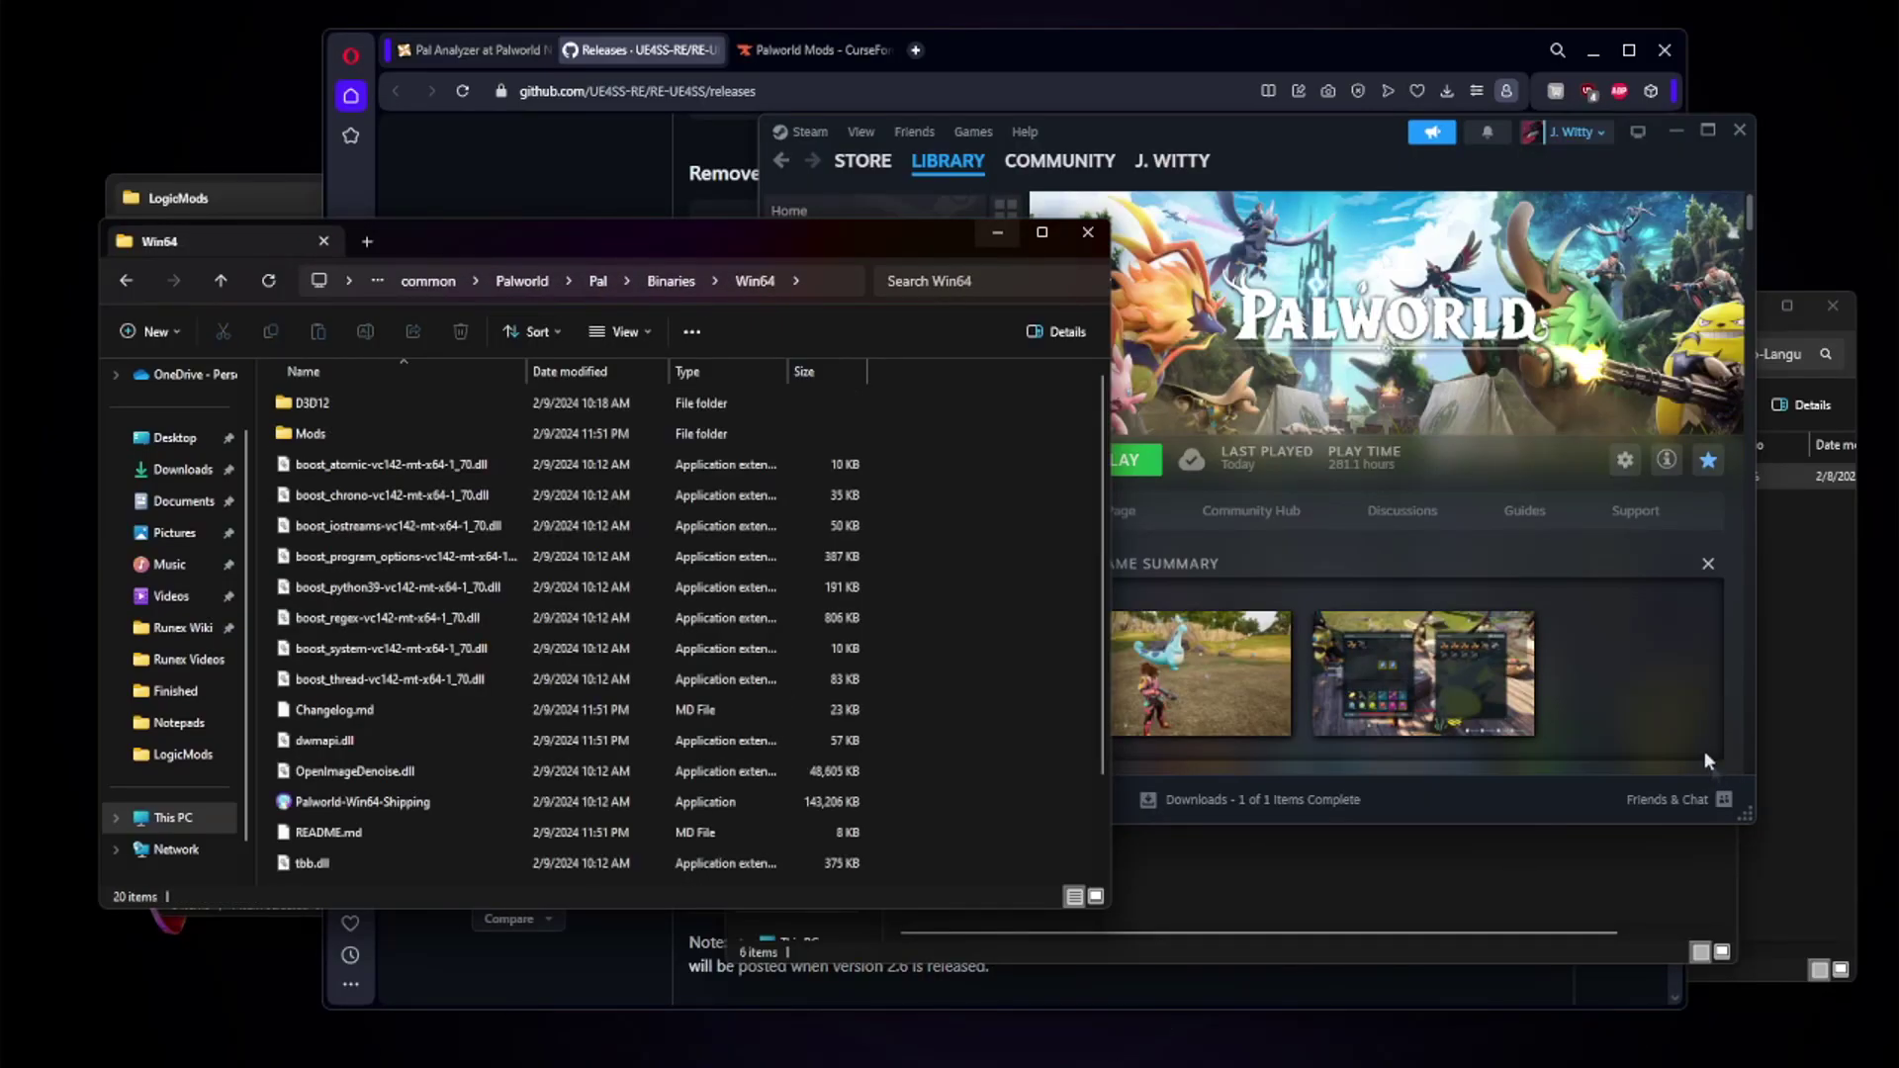
Step: Close the OneOfAKind folder and select the six extracted UE4SS items to compare with Win64
{"action": "scroll", "coordinate": [416, 712], "scroll_direction": "down", "scroll_amount": 2}
{"action": "scroll", "coordinate": [416, 713], "scroll_direction": "up", "scroll_amount": 2}
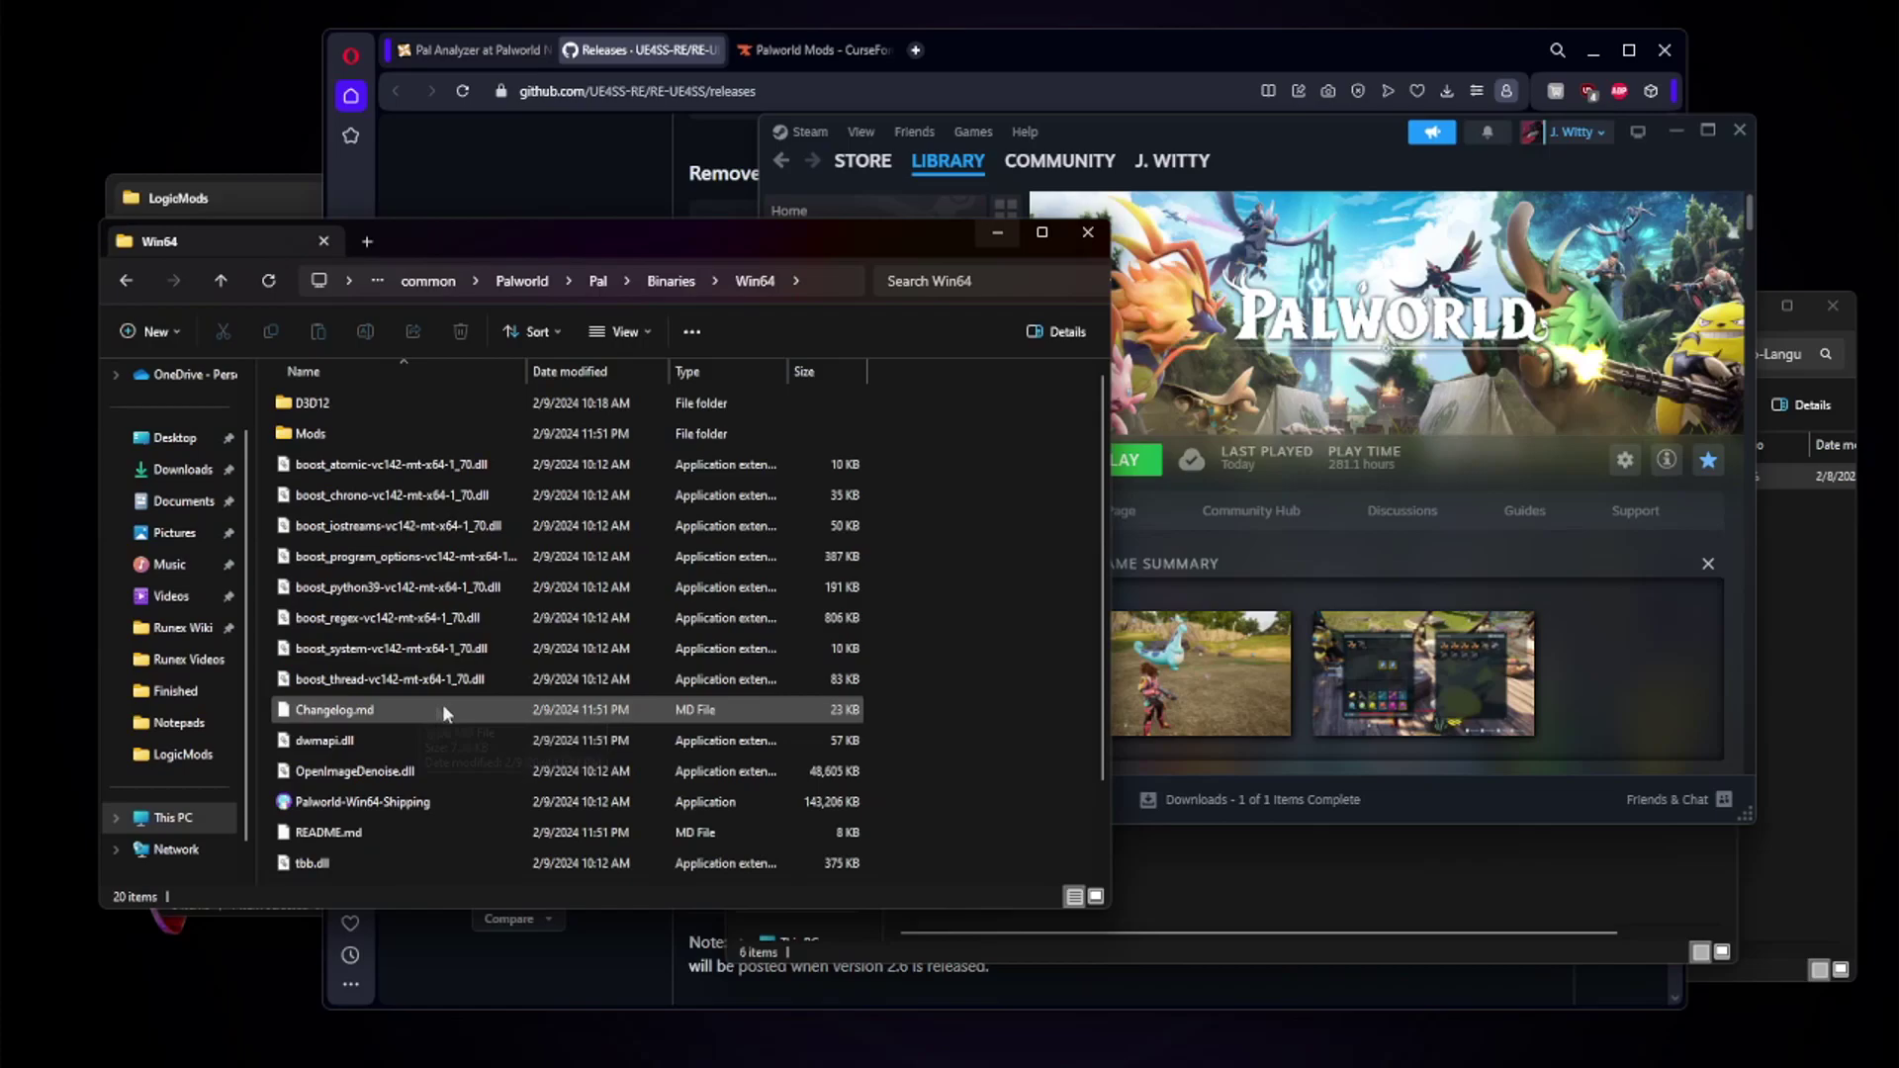
{"action": "left_click", "coordinate": [1818, 657]}
{"action": "left_click", "coordinate": [1833, 305]}
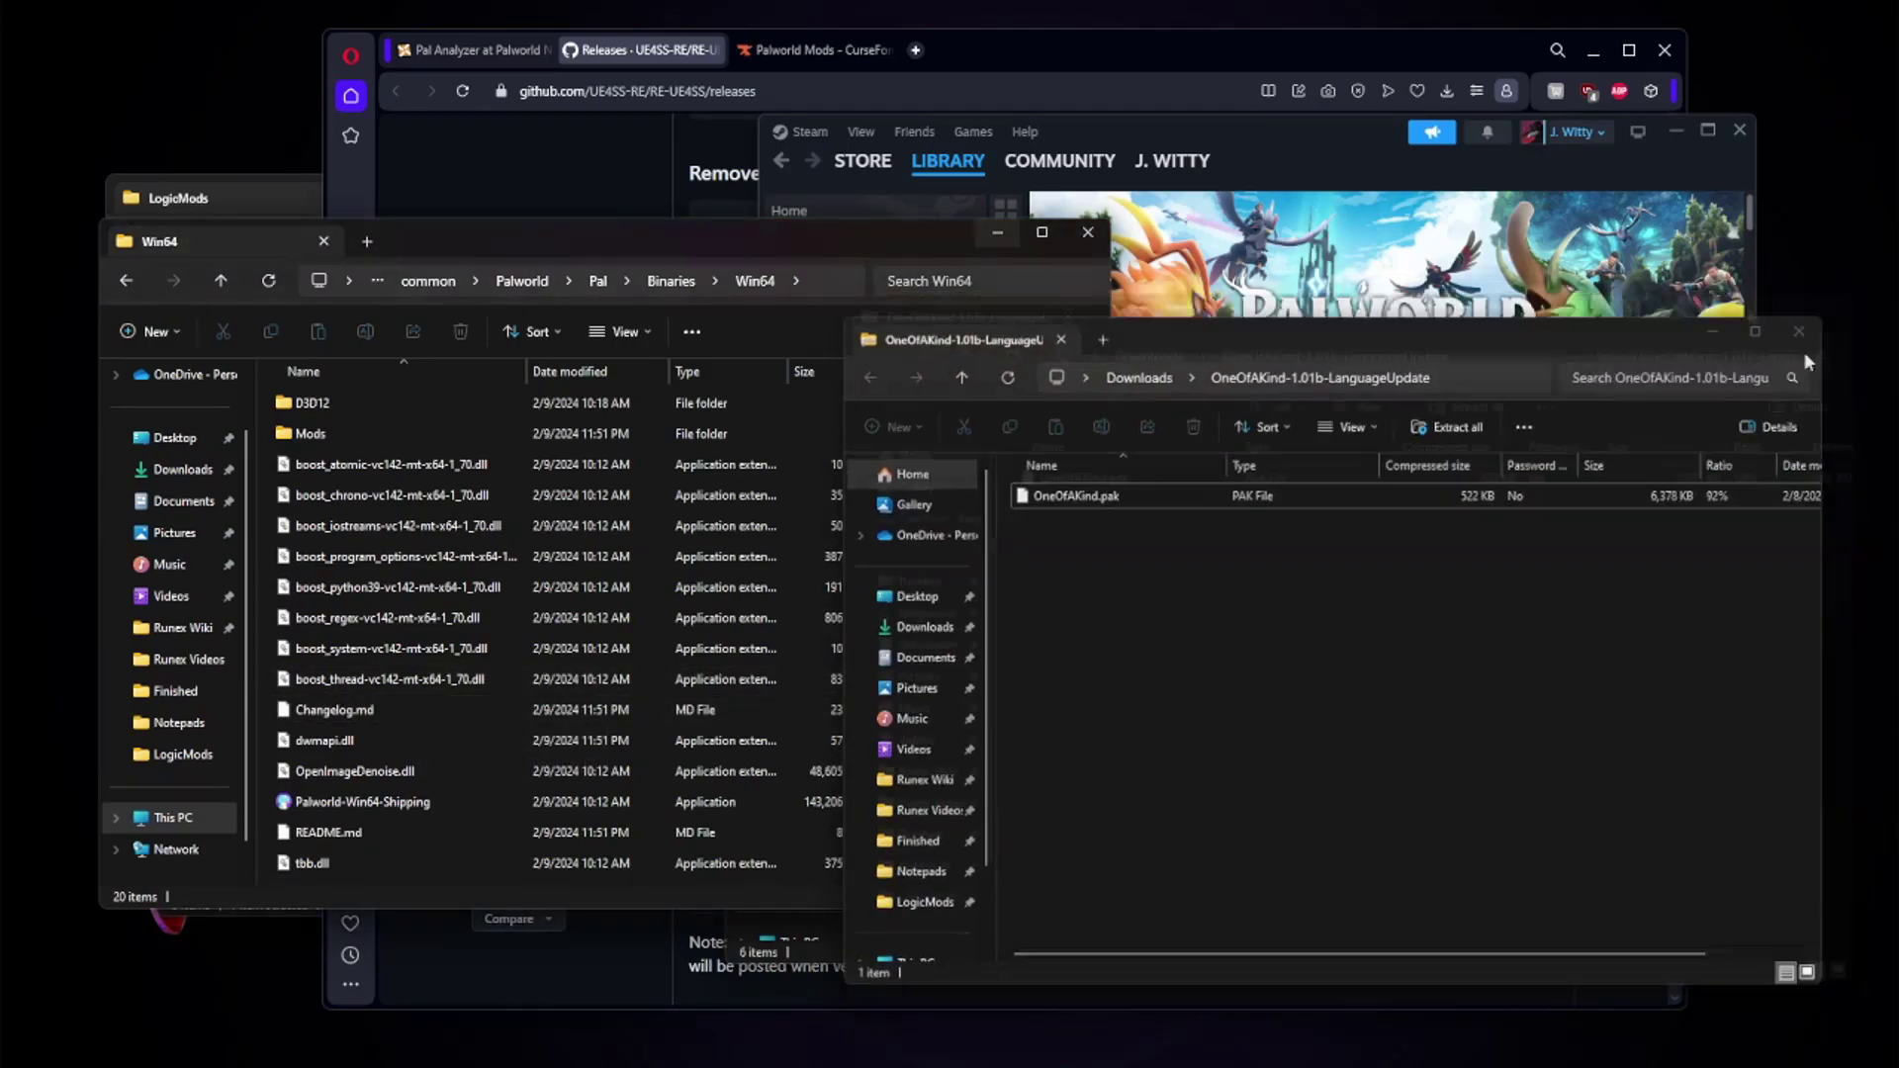
{"action": "left_click", "coordinate": [1599, 857]}
{"action": "left_click_drag", "start_coordinate": [1280, 785], "coordinate": [969, 453]}
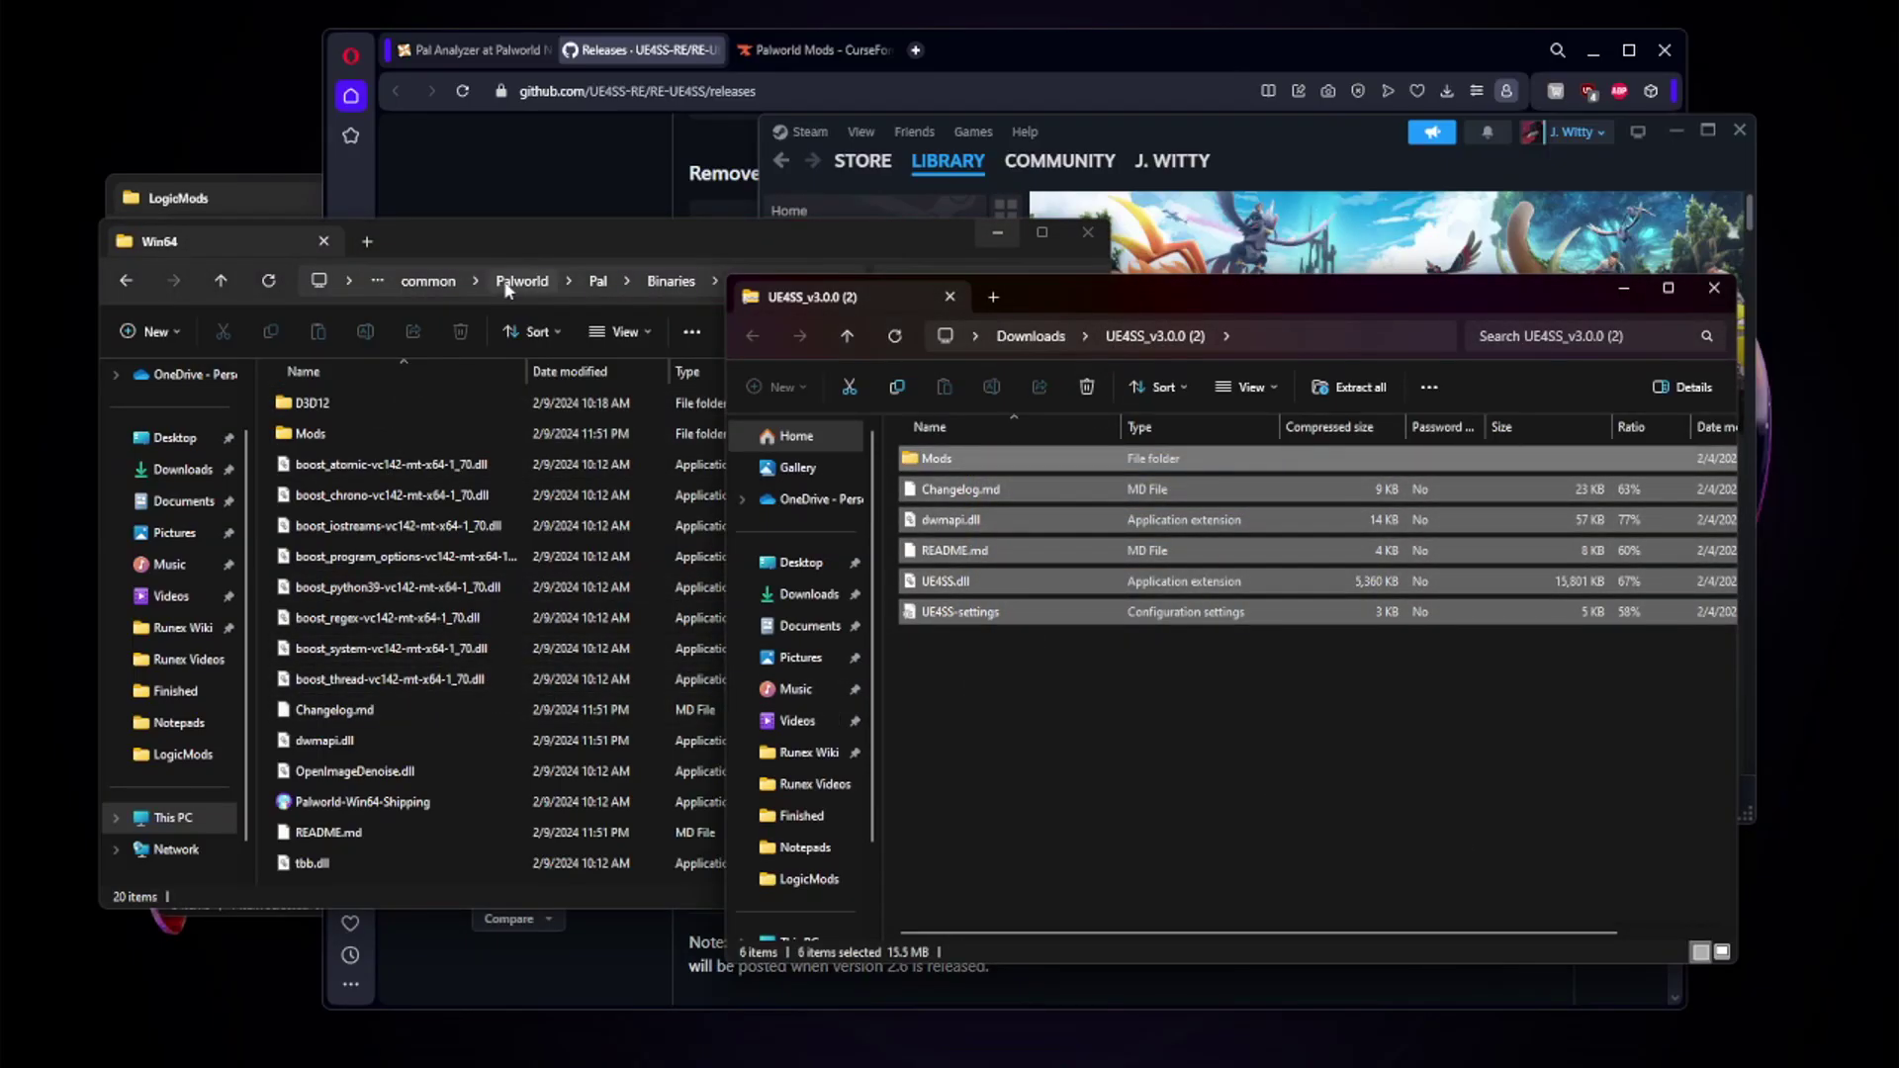
{"action": "left_click", "coordinate": [512, 234]}
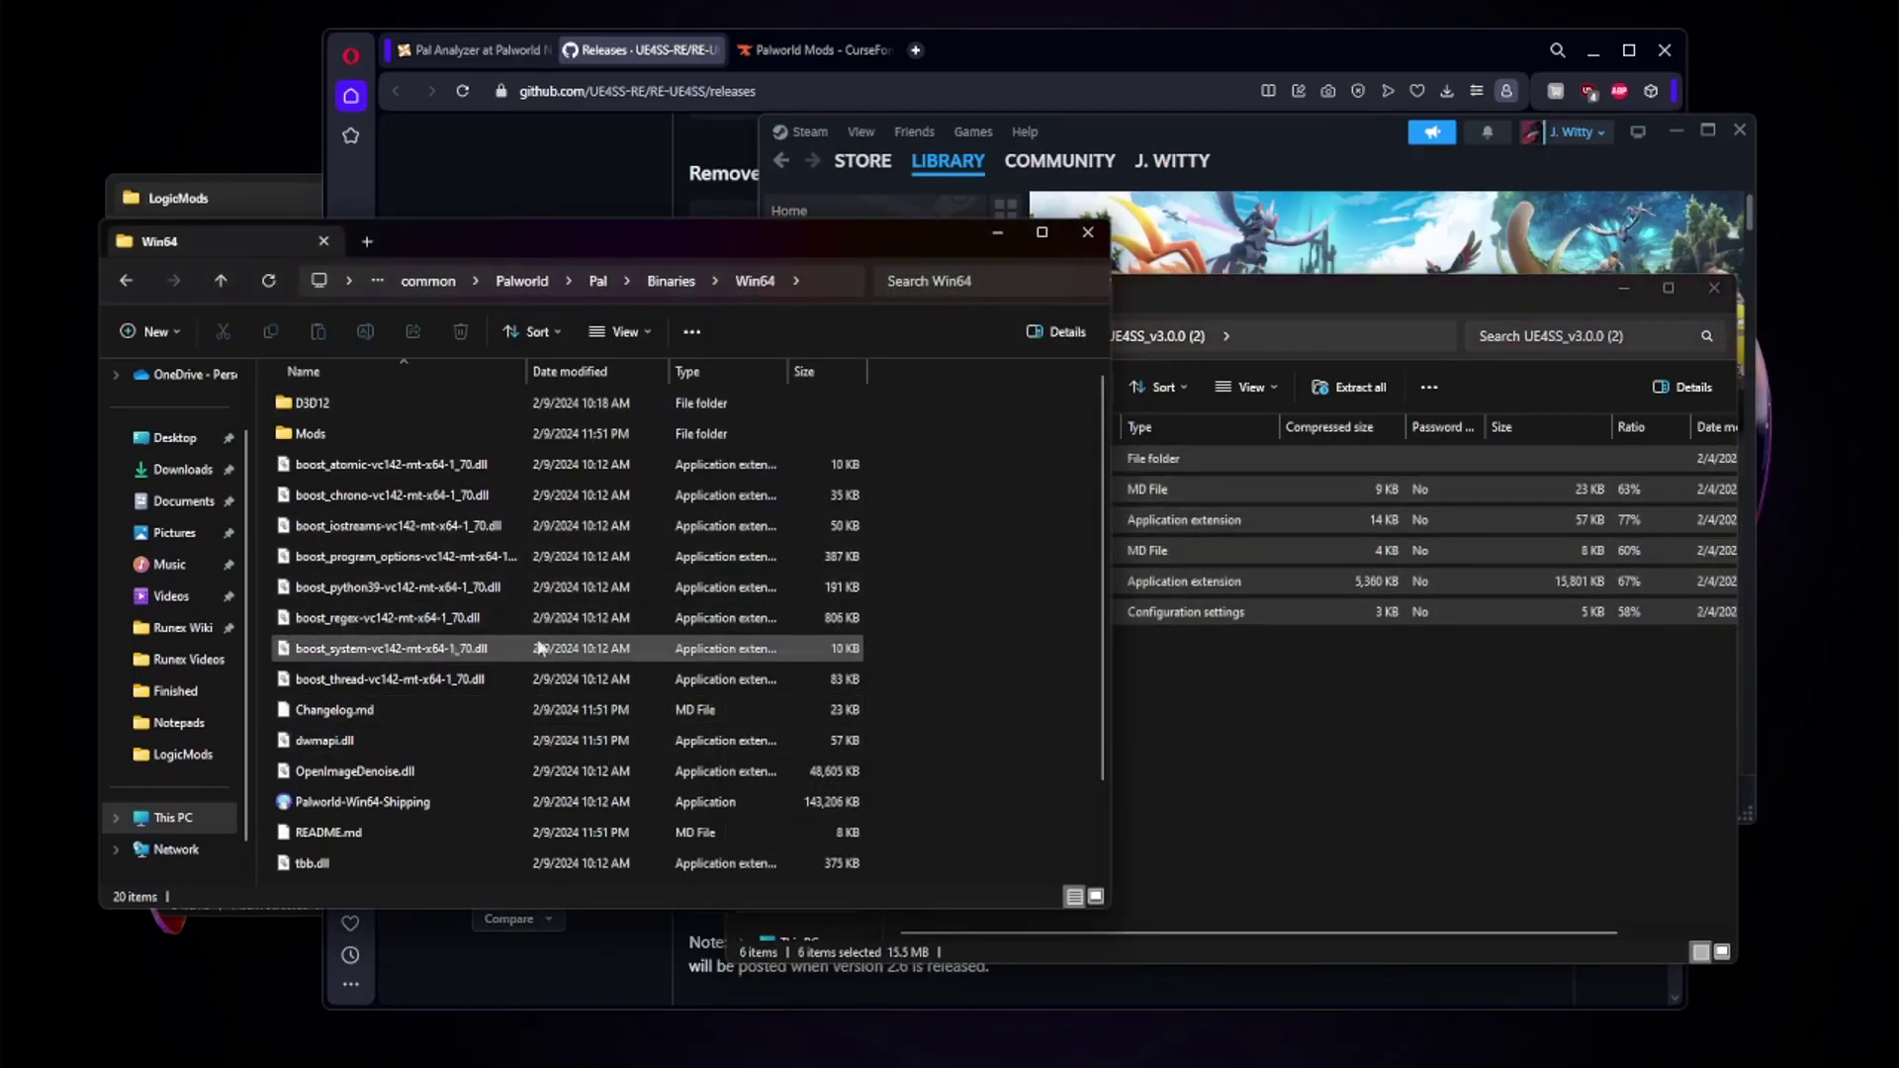
{"action": "left_click", "coordinate": [1209, 250]}
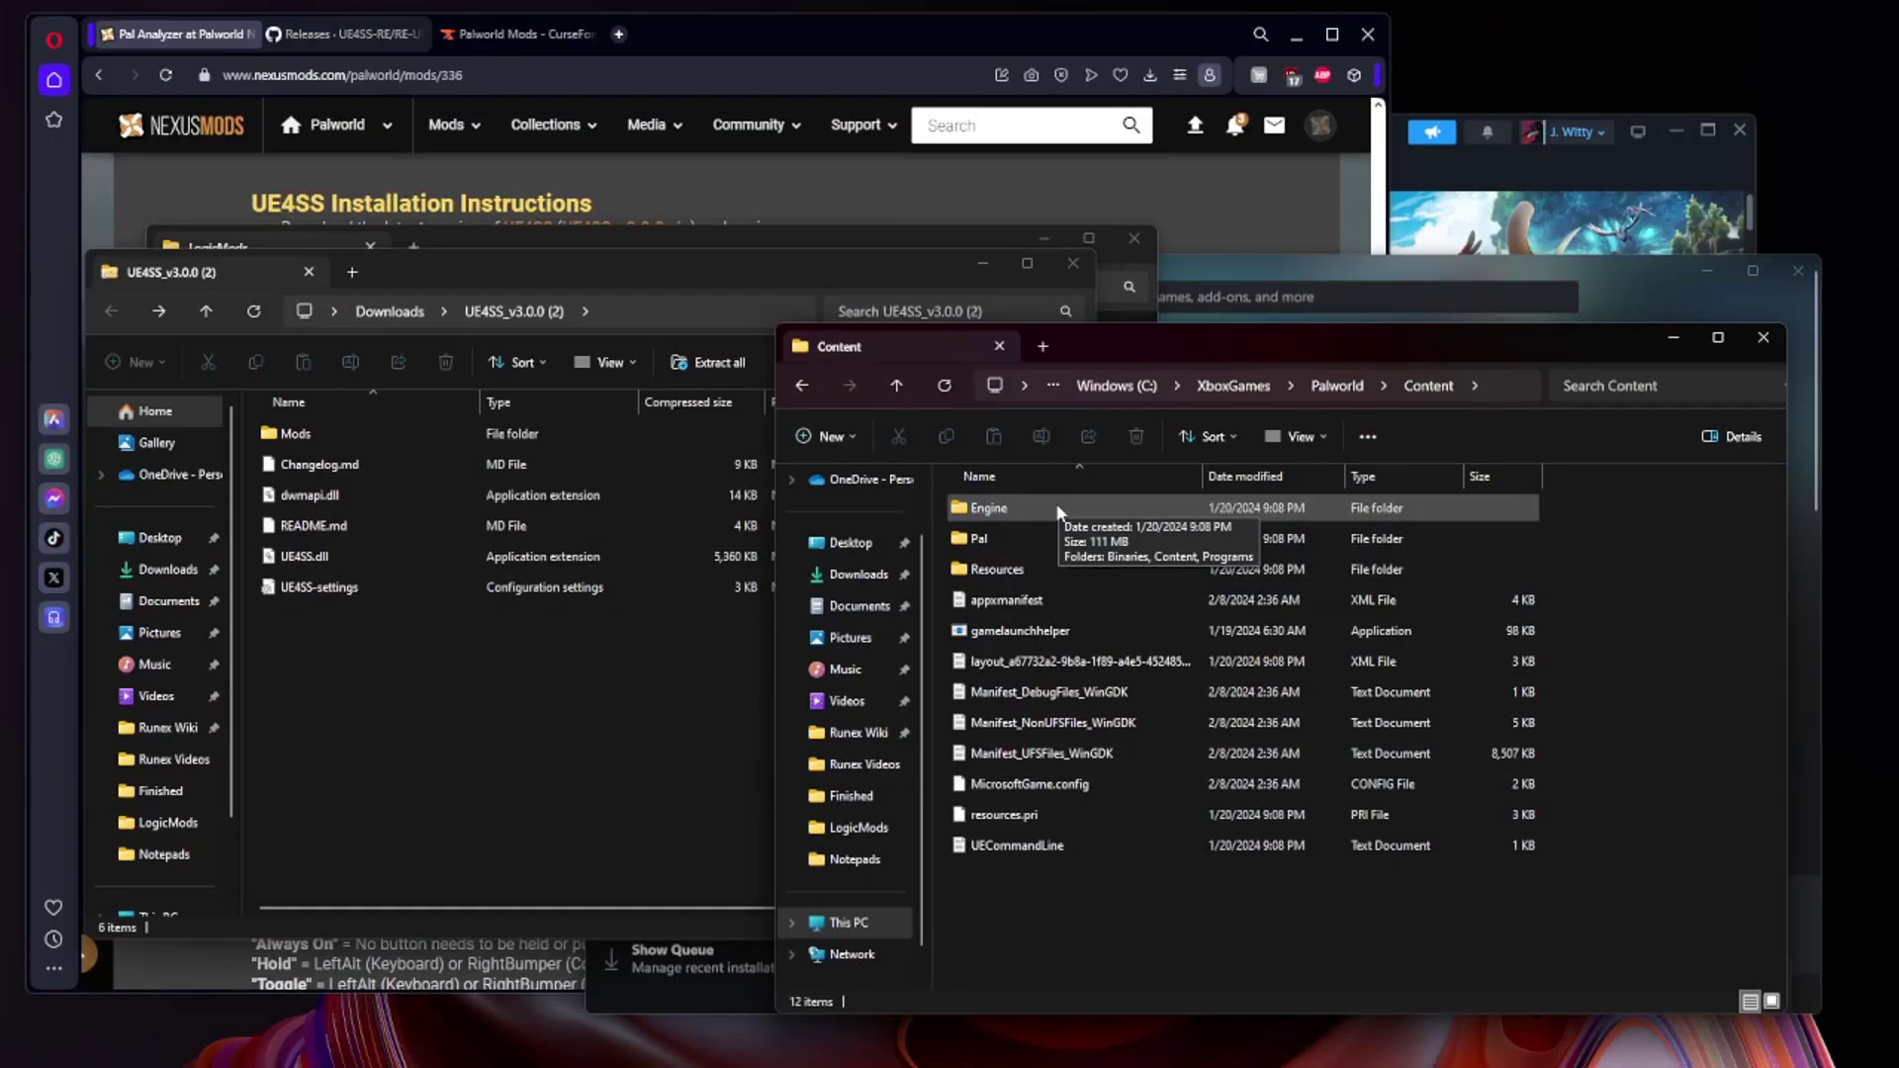
Step: Open UE4SS-settings in Notepad and change bUseUObjectArrayCache from true to false
{"action": "double_click", "coordinate": [1054, 506]}
{"action": "double_click", "coordinate": [1054, 507]}
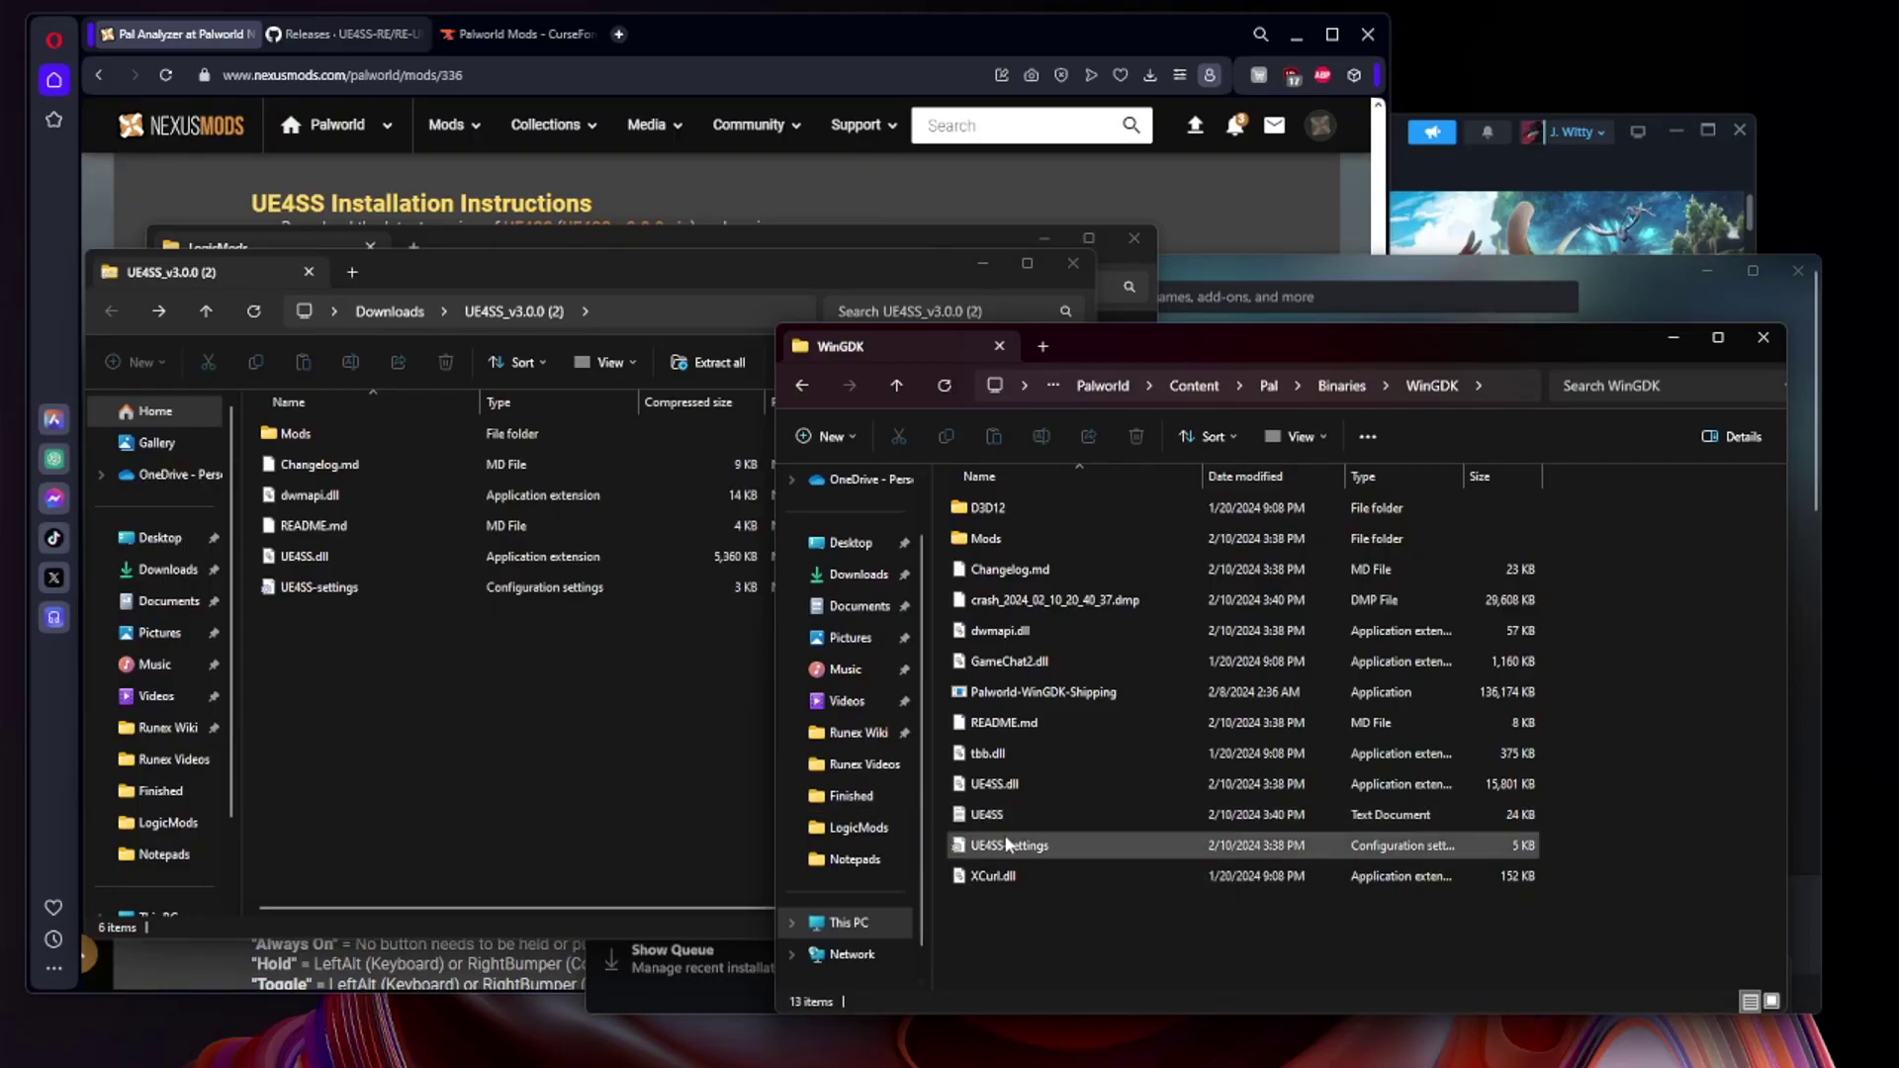
{"action": "double_click", "coordinate": [976, 847]}
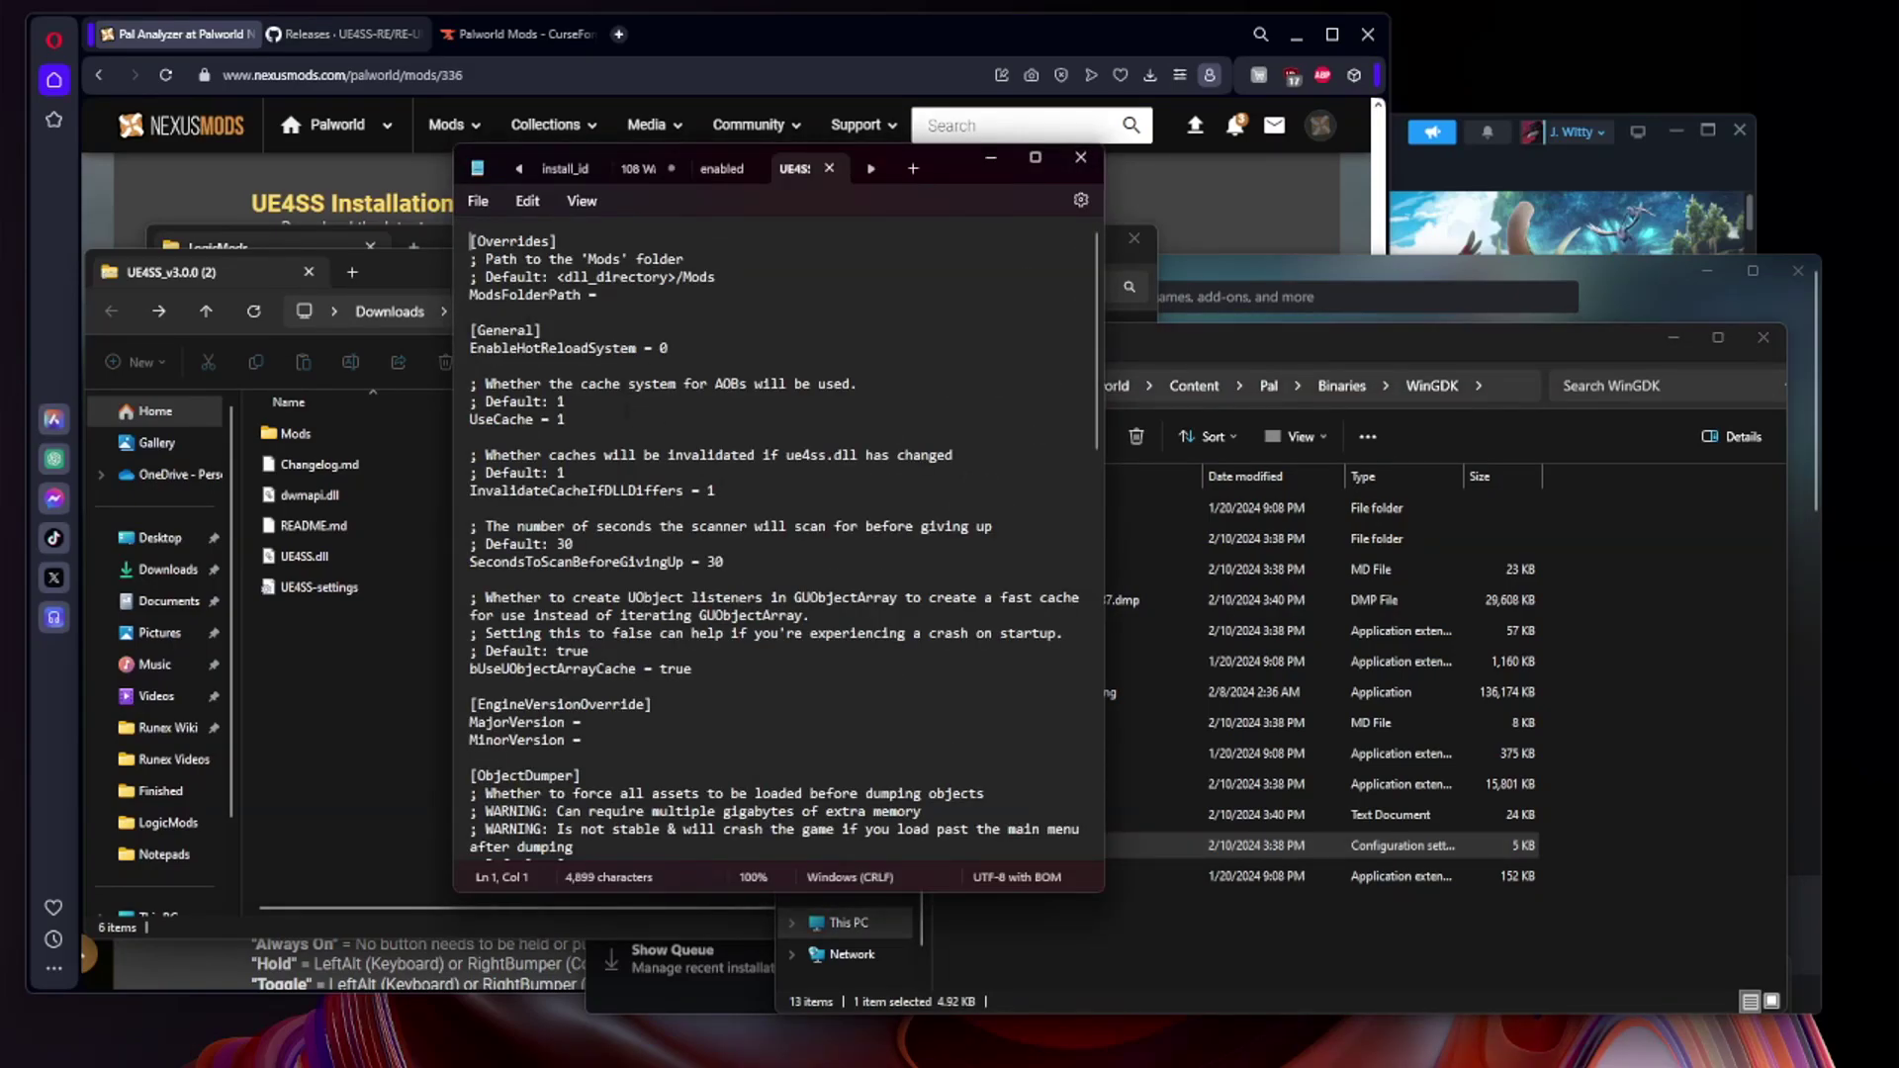
{"action": "left_click_drag", "start_coordinate": [950, 166], "coordinate": [1095, 178]}
{"action": "left_click", "coordinate": [840, 684]}
{"action": "left_click_drag", "start_coordinate": [840, 684], "coordinate": [806, 684]}
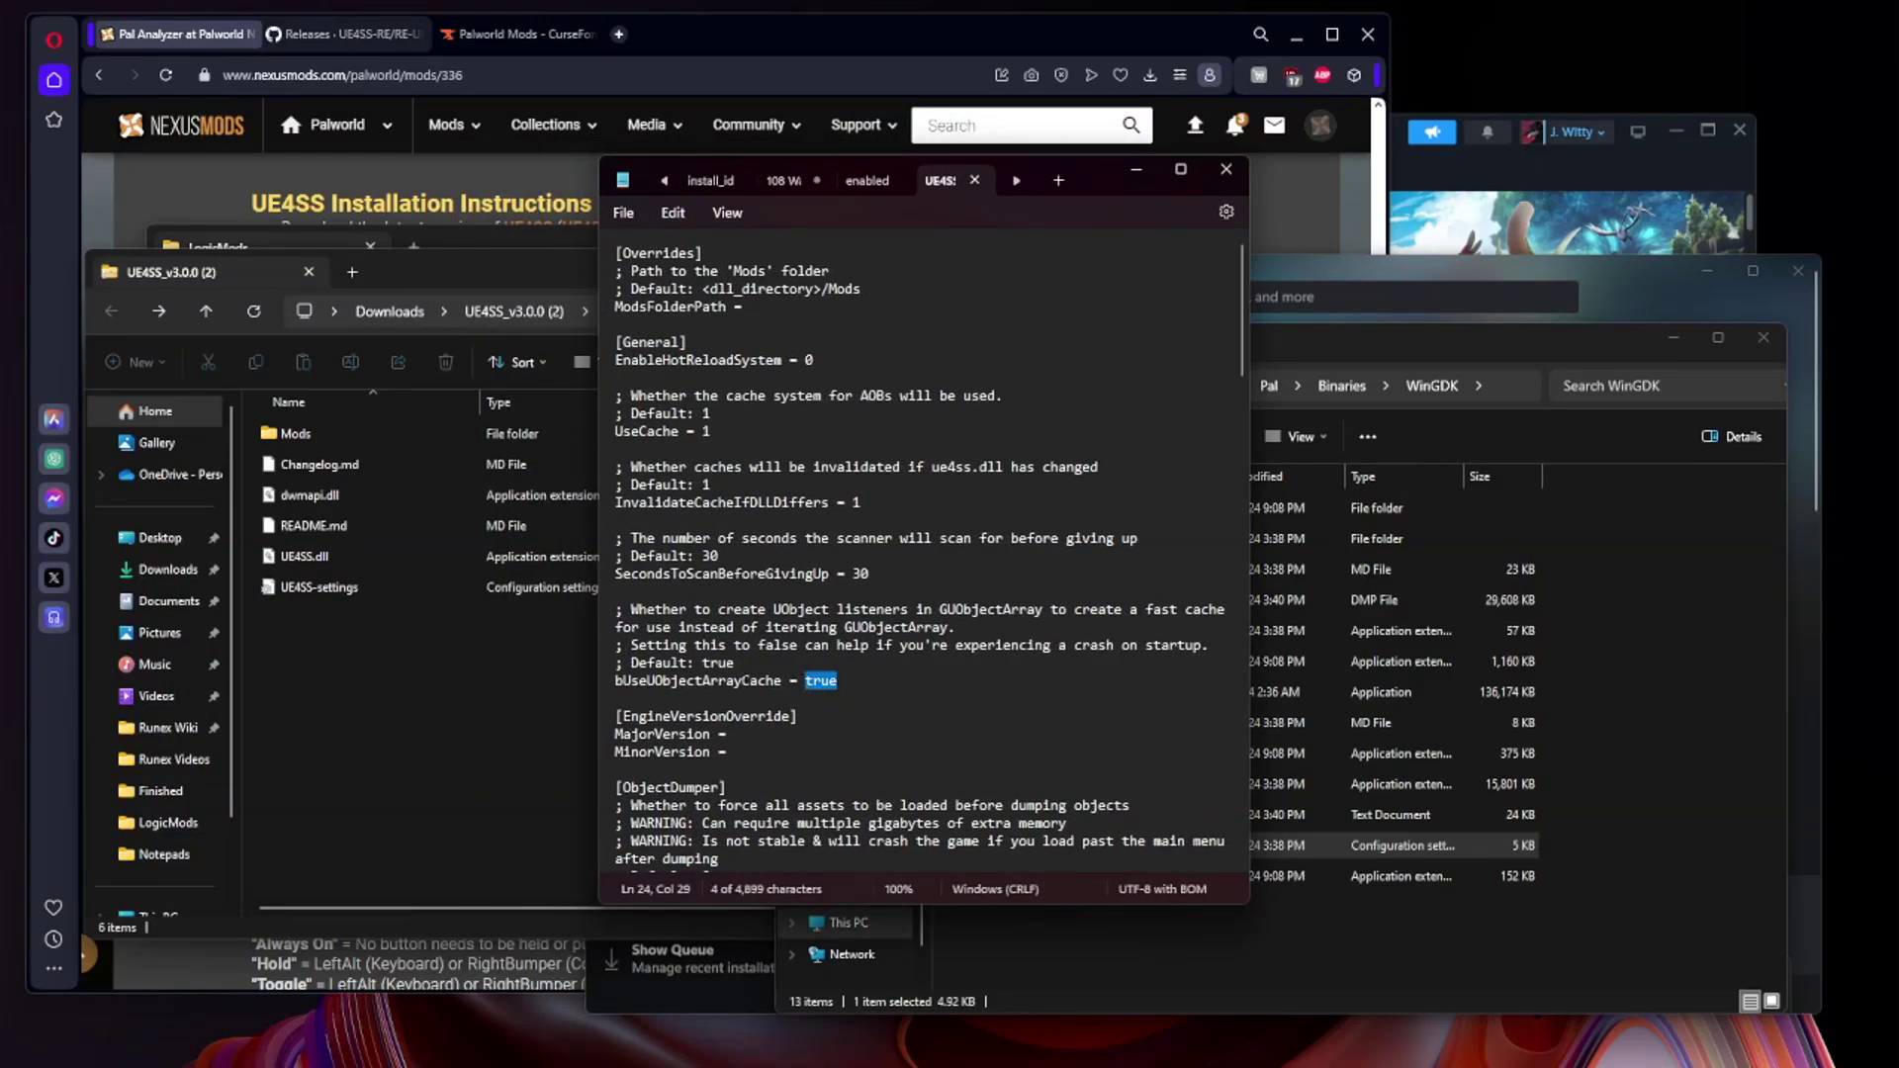
{"action": "type", "text": "false"}
Step: Replace opengl with dx on the GraphicsAPI line and save the file
{"action": "scroll", "coordinate": [861, 419], "scroll_direction": "down", "scroll_amount": 13}
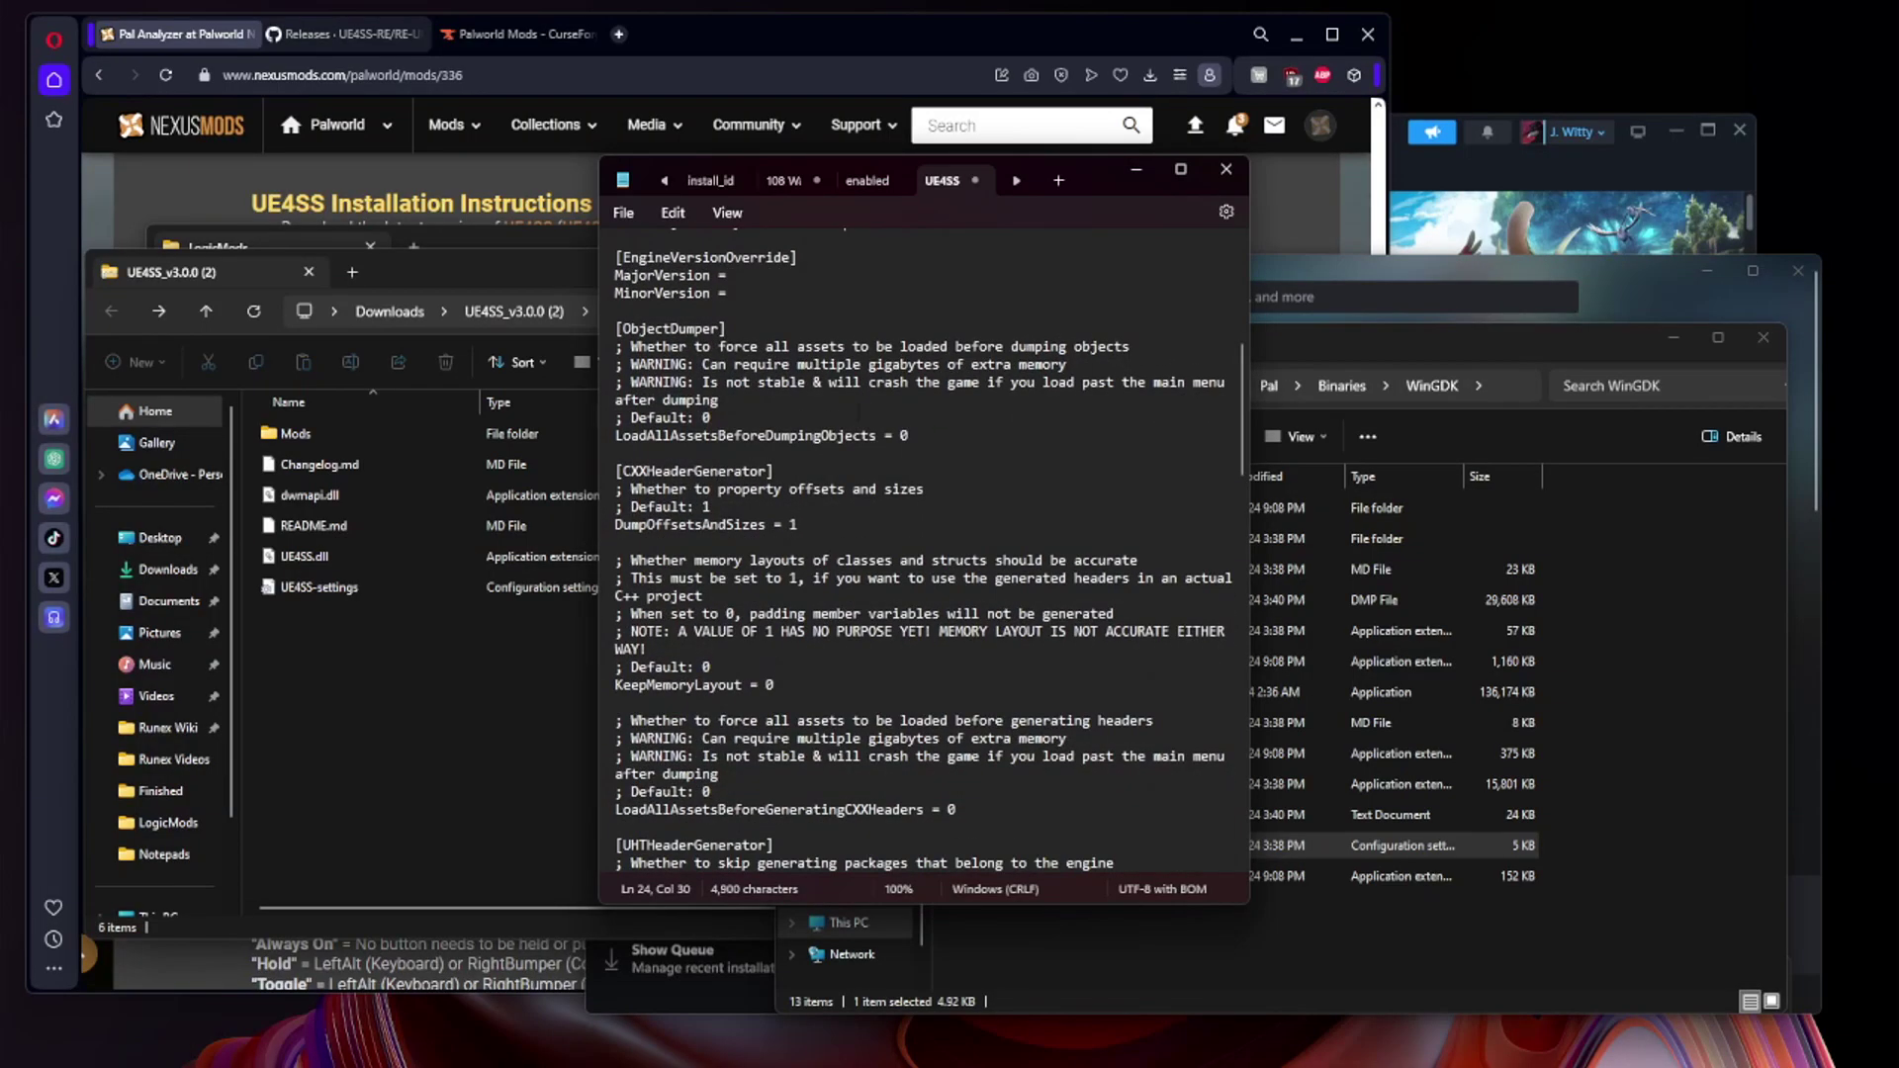
{"action": "scroll", "coordinate": [860, 420], "scroll_direction": "down", "scroll_amount": 18}
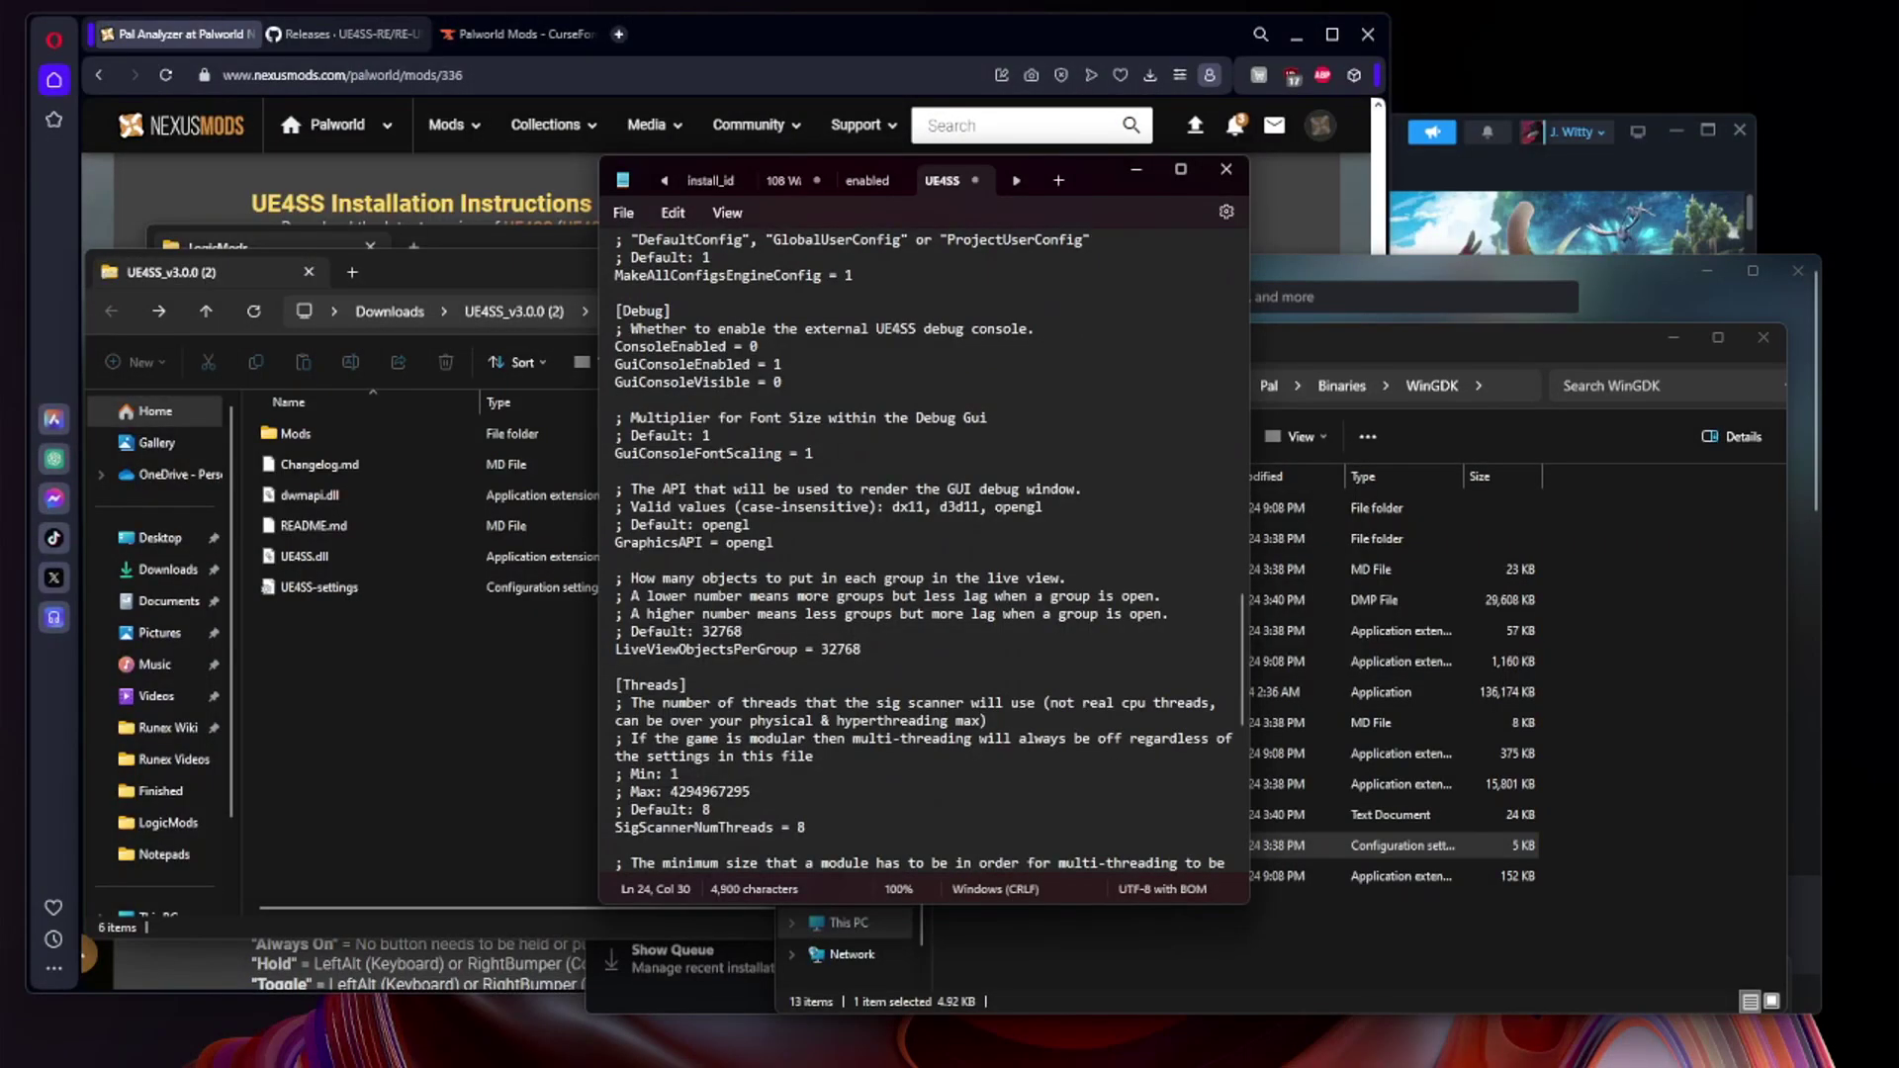
{"action": "left_click_drag", "start_coordinate": [726, 543], "coordinate": [781, 544]}
{"action": "type", "text": "dx11"}
{"action": "scroll", "coordinate": [910, 451], "scroll_direction": "up", "scroll_amount": 20}
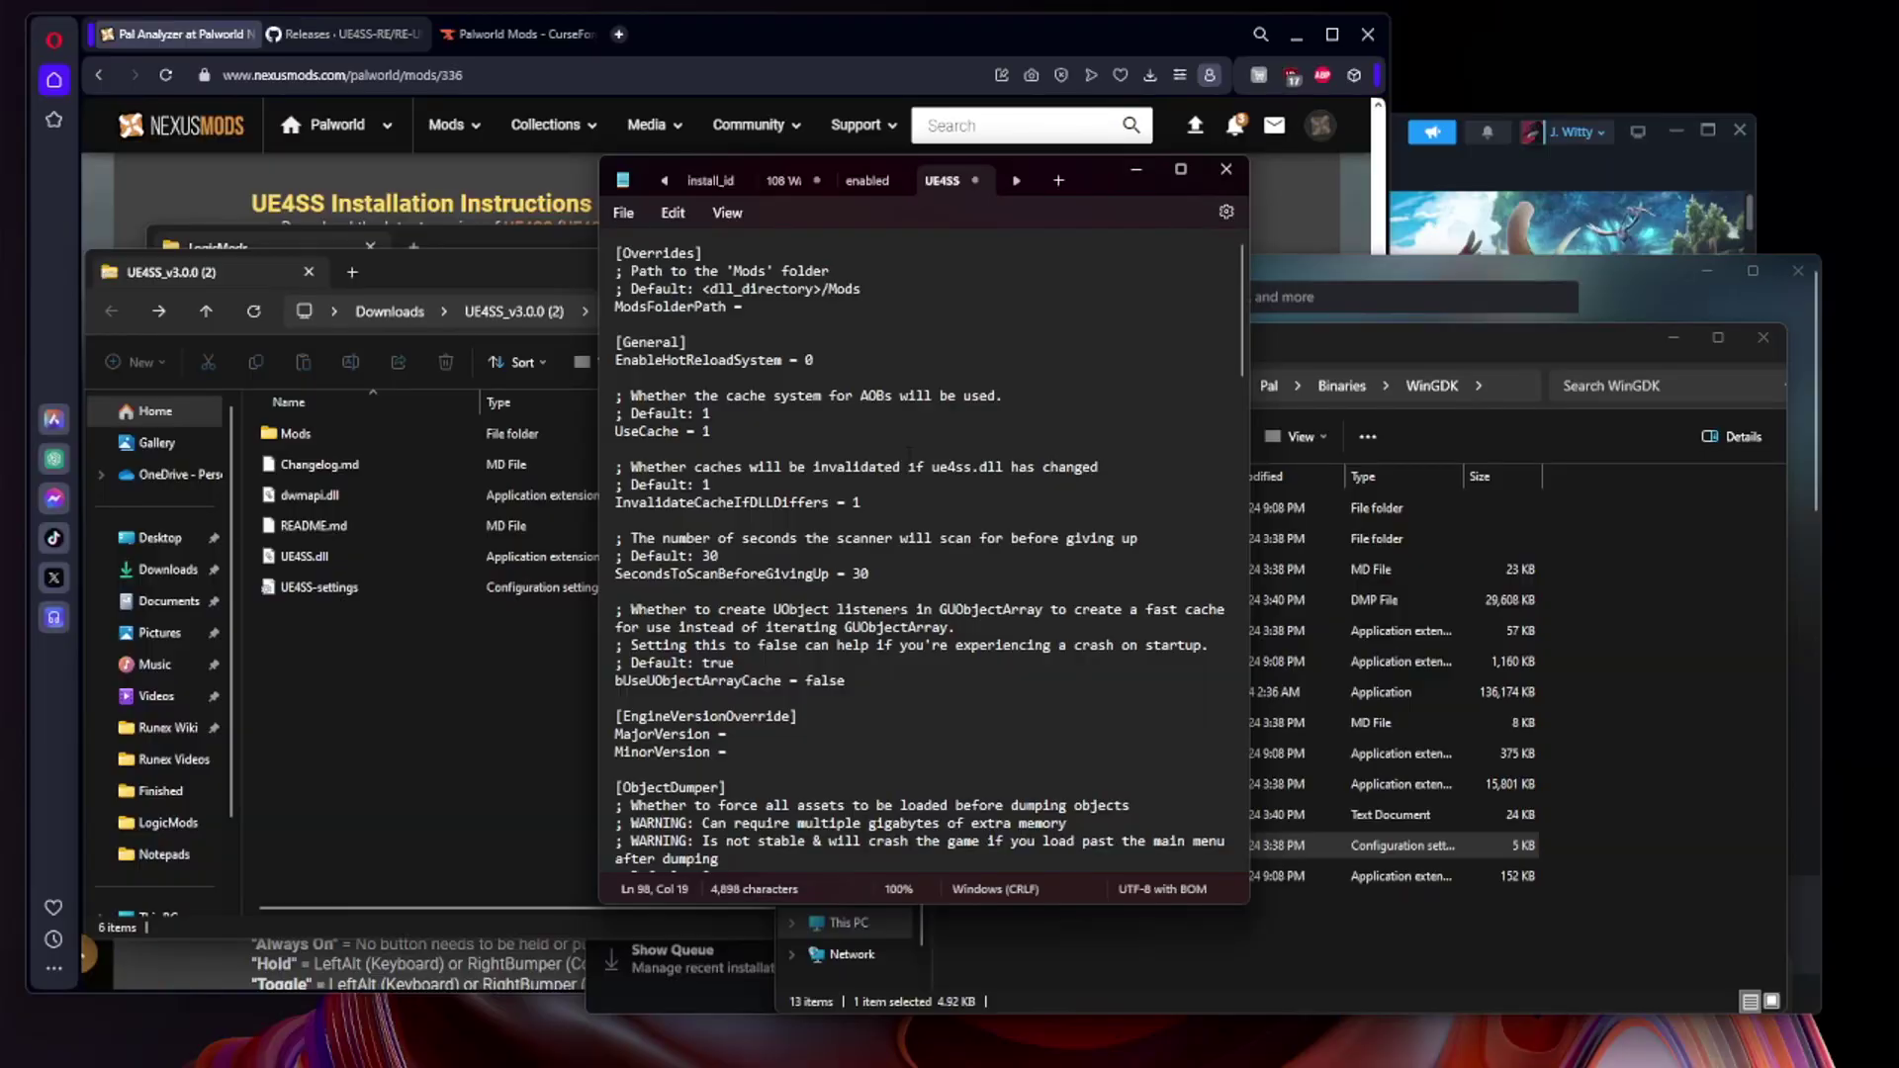
{"action": "key", "text": "ctrl+s"}
Step: Close Notepad, launch Palworld from Steam, skip the Patch Notes, and quit from the title menu
{"action": "left_click", "coordinate": [1226, 175]}
{"action": "left_click", "coordinate": [1561, 227]}
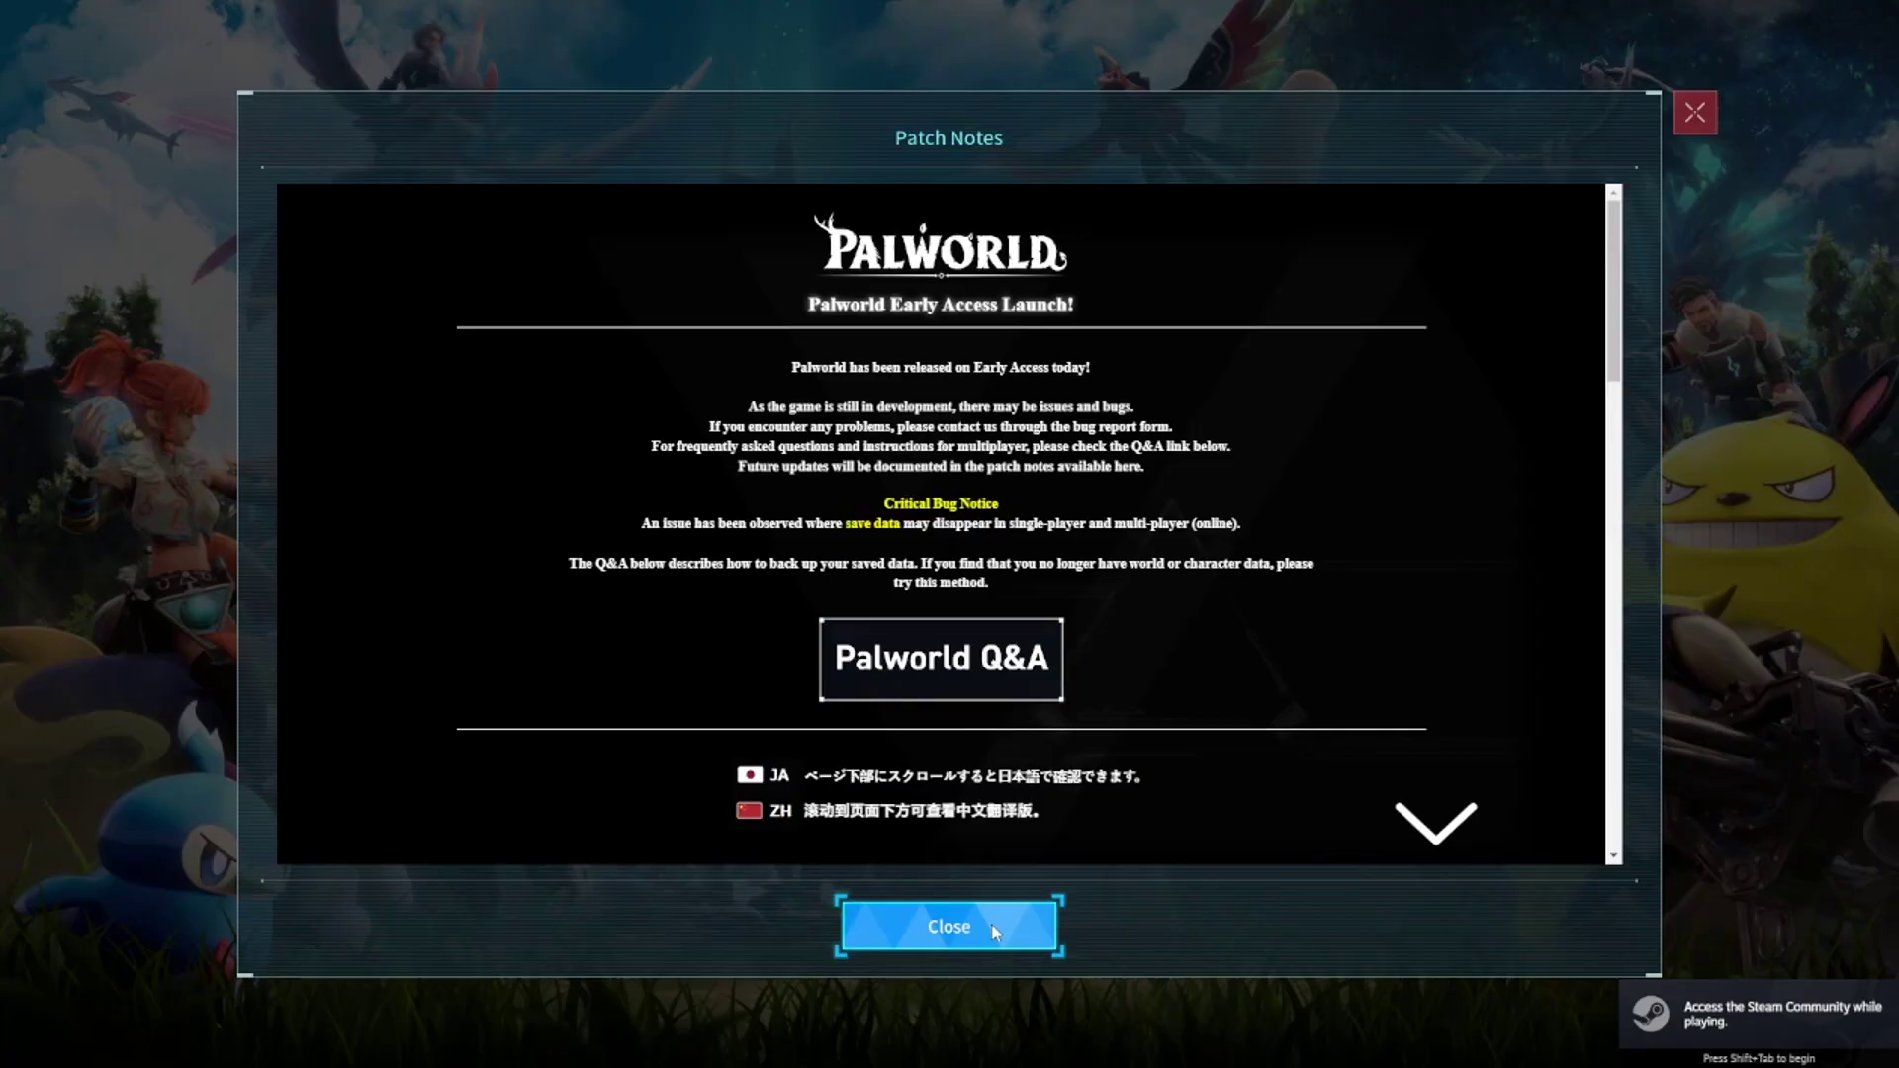
{"action": "left_click", "coordinate": [991, 923]}
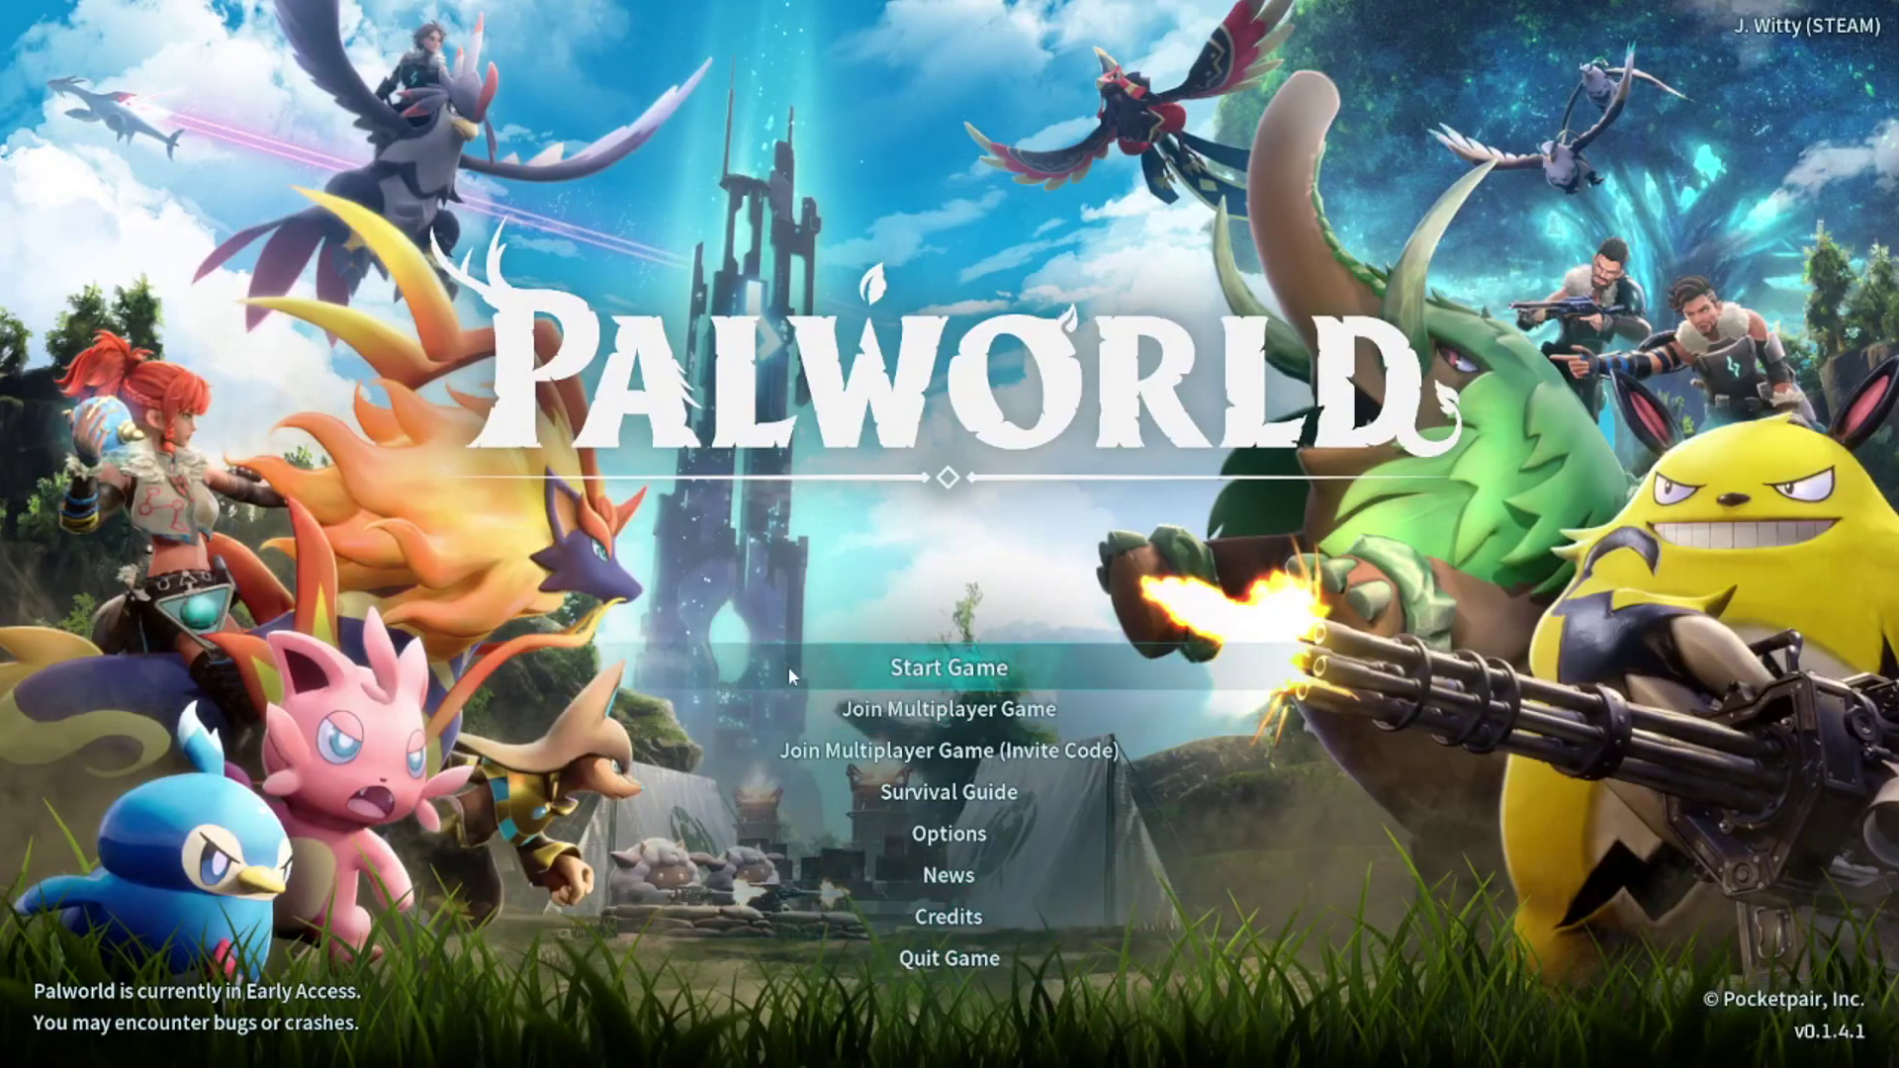
{"action": "left_click", "coordinate": [901, 960]}
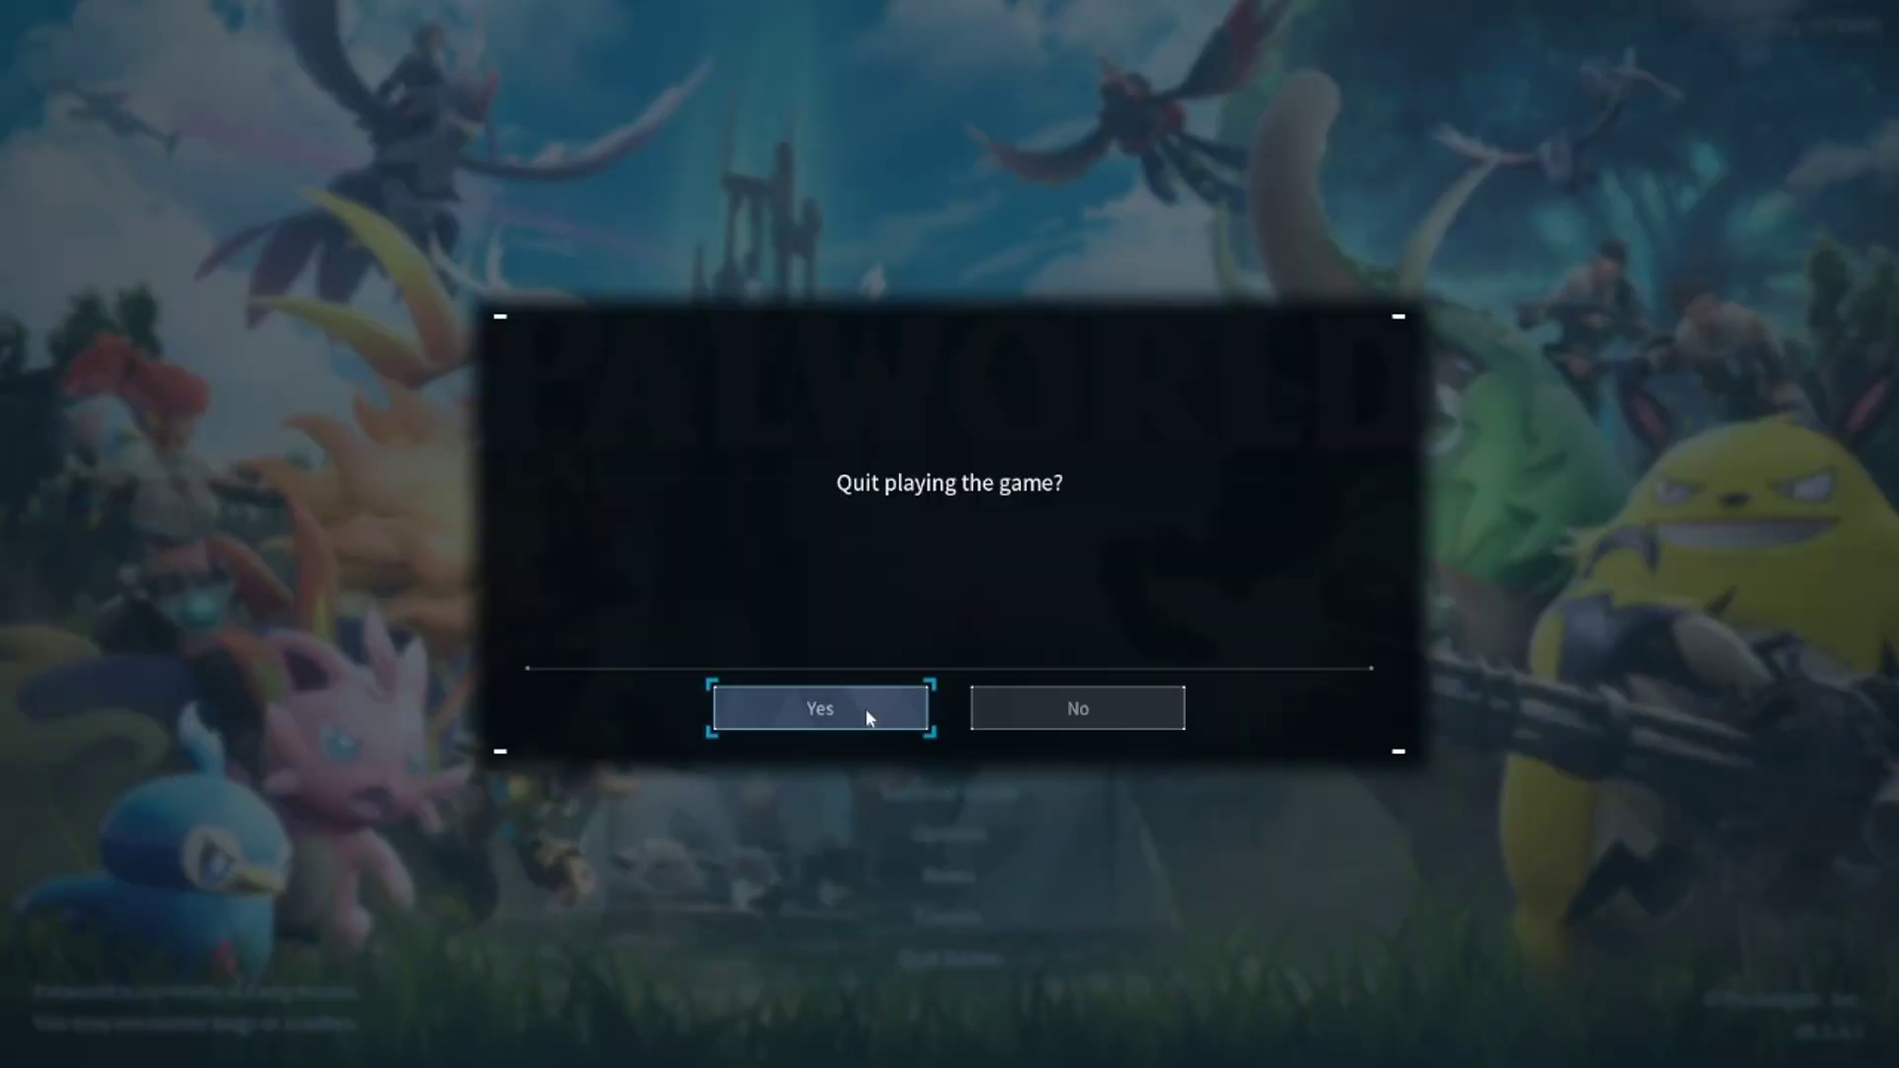
{"action": "left_click", "coordinate": [864, 708]}
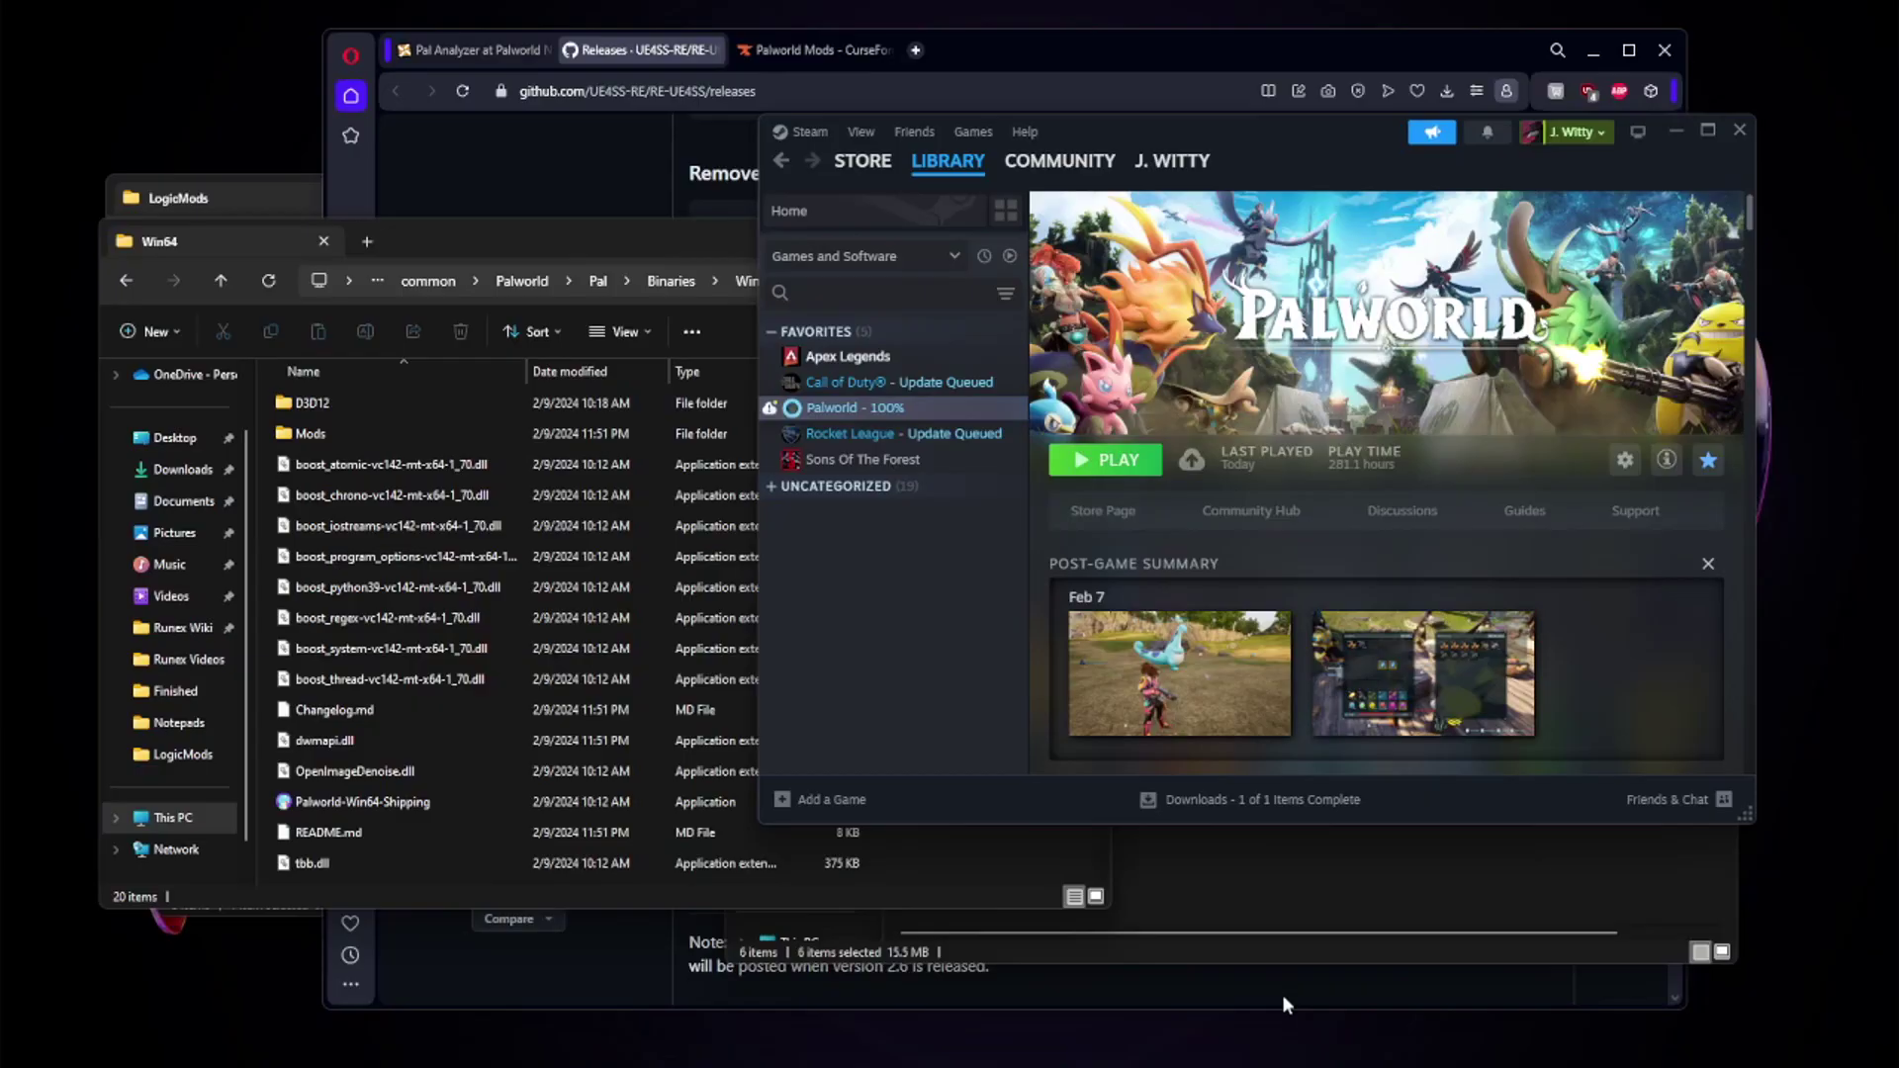
Step: Close the UE4SS download window and open Pal\Content\Paks\LogicMods in the game folder
{"action": "left_click", "coordinate": [1261, 928]}
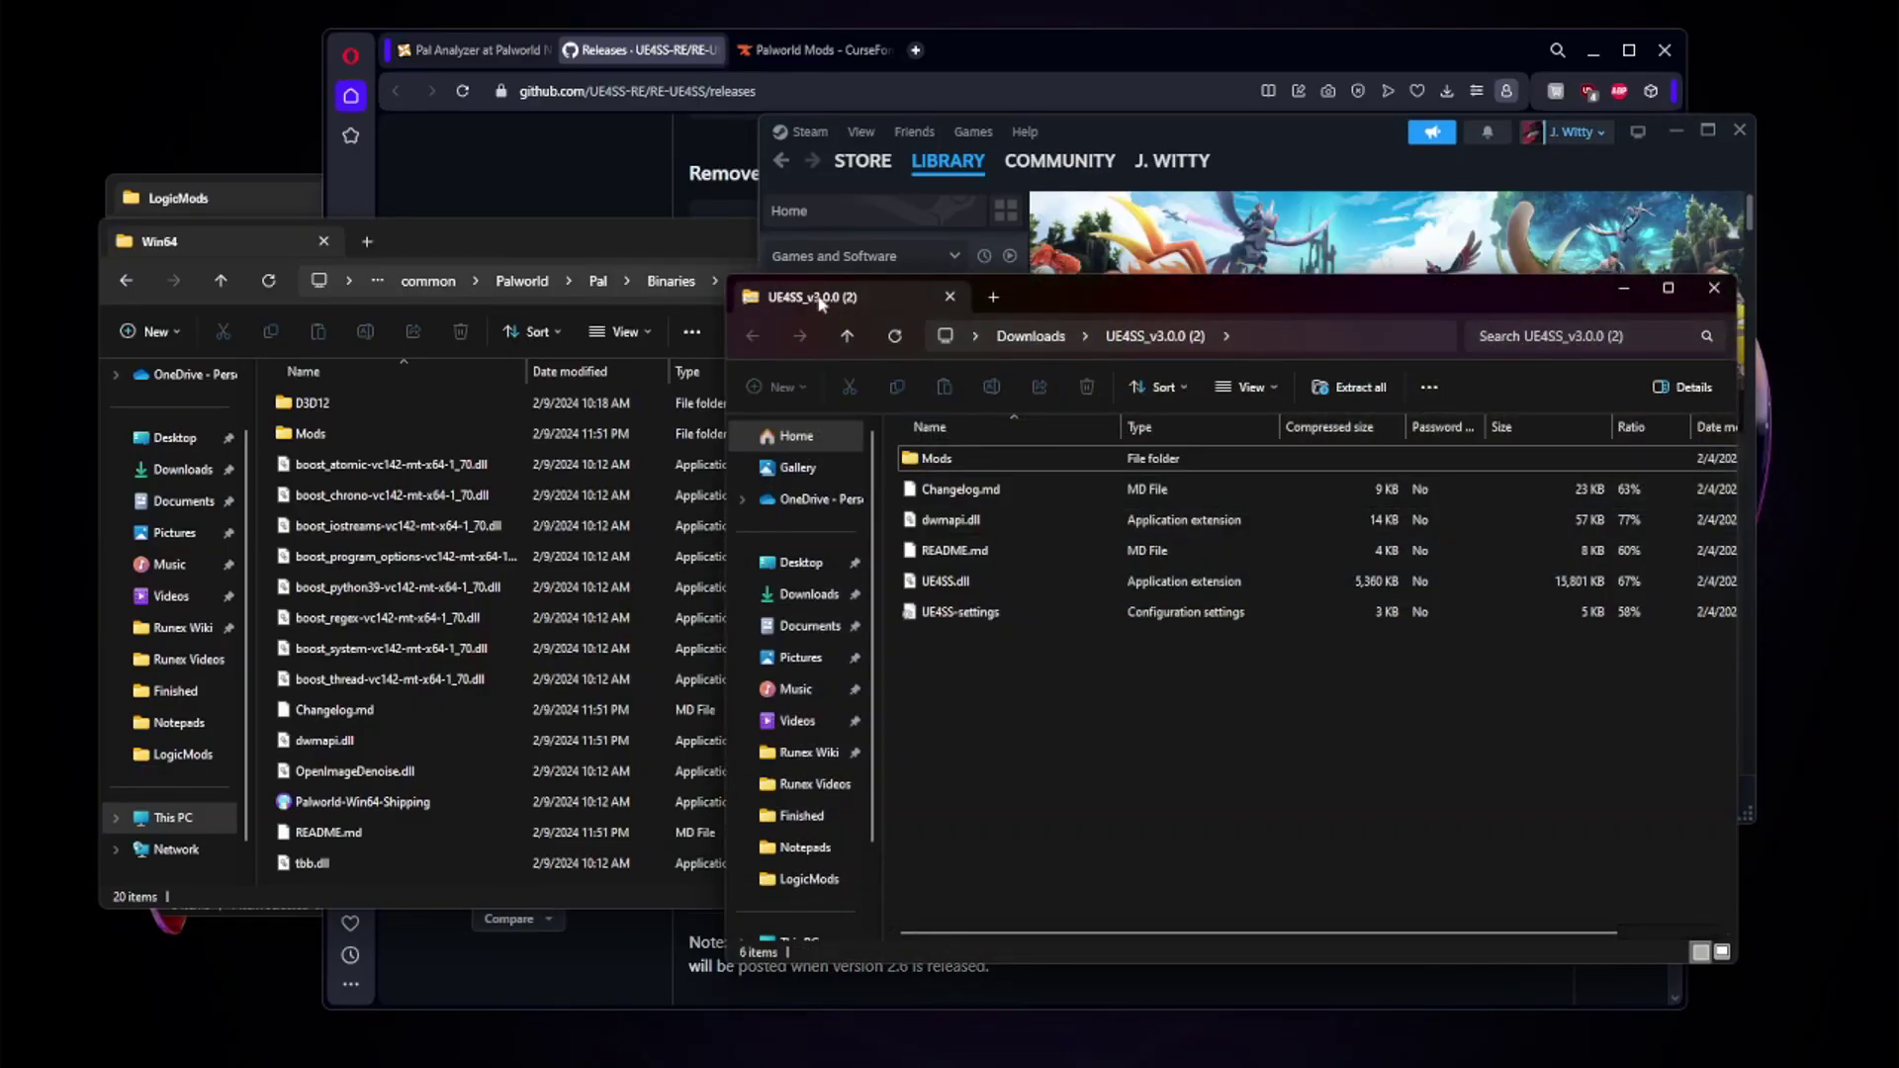
{"action": "left_click", "coordinate": [1714, 288]}
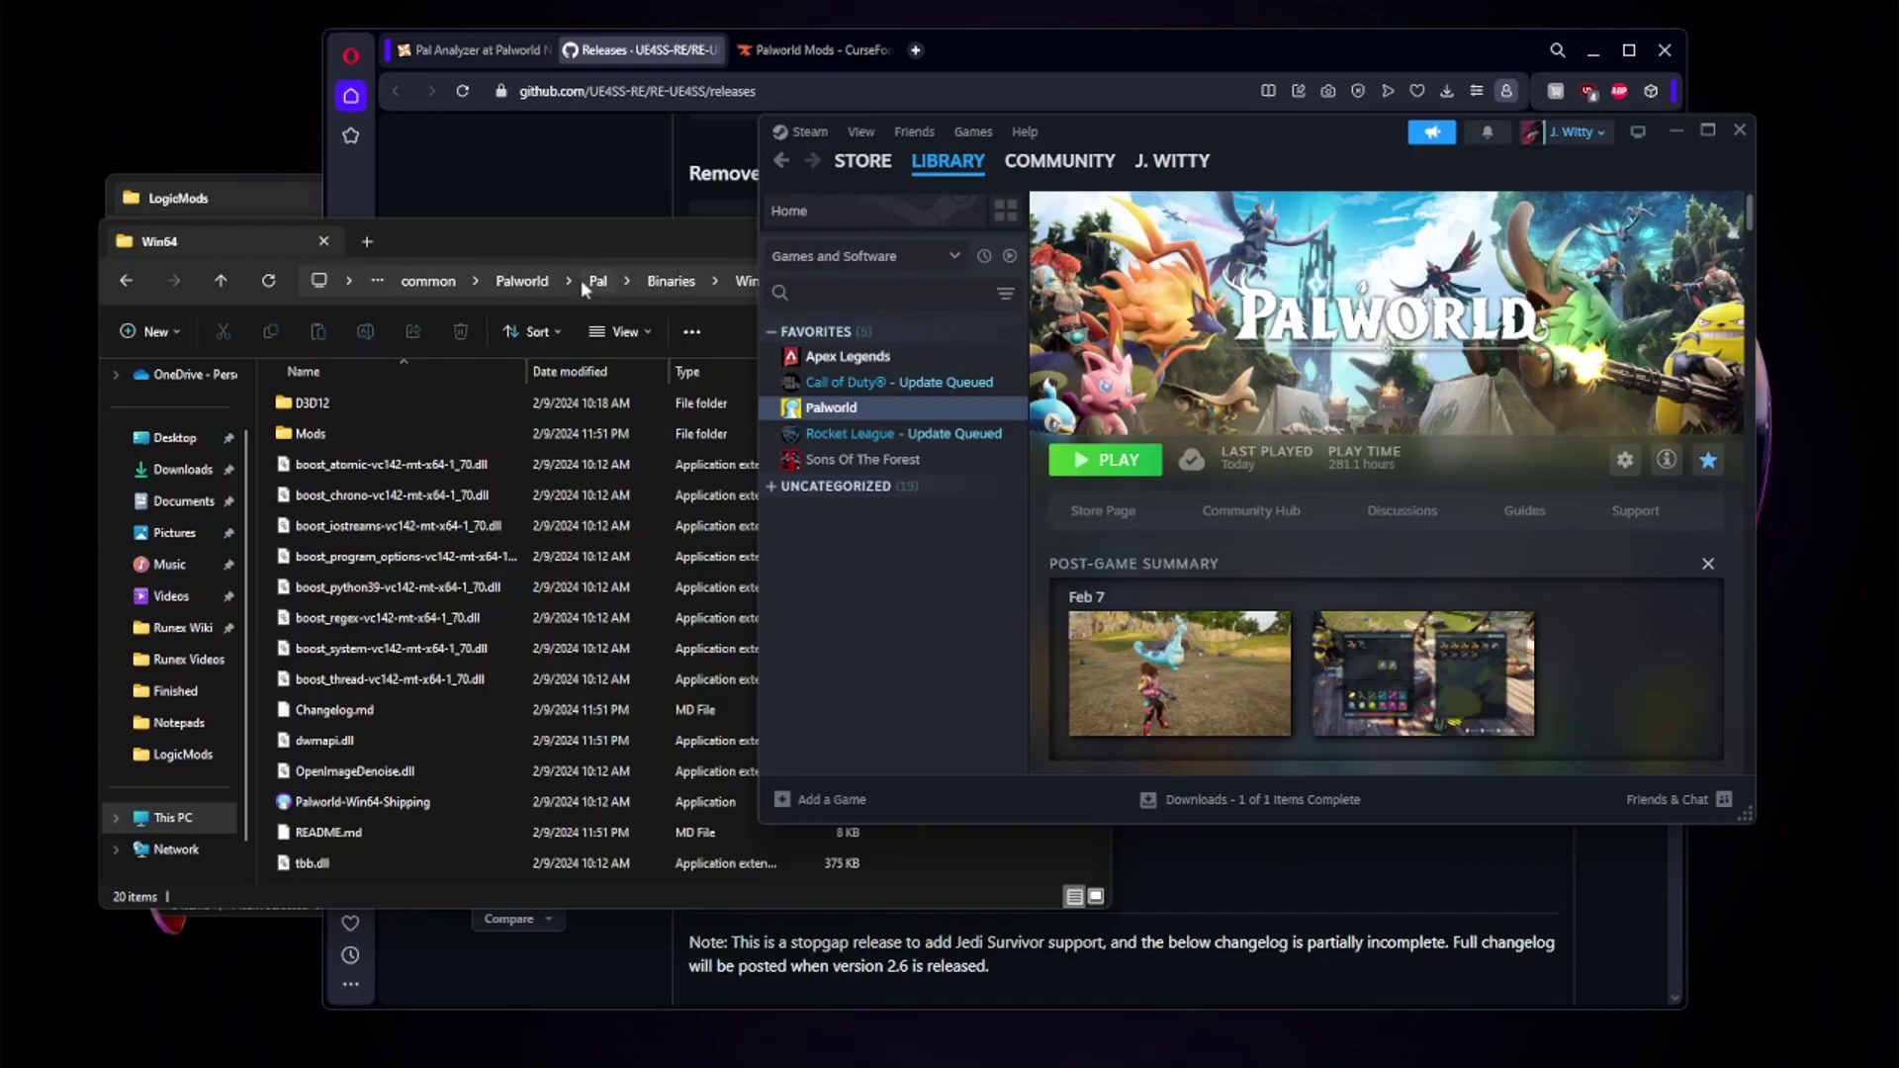
{"action": "left_click", "coordinate": [510, 280]}
{"action": "double_click", "coordinate": [307, 435]}
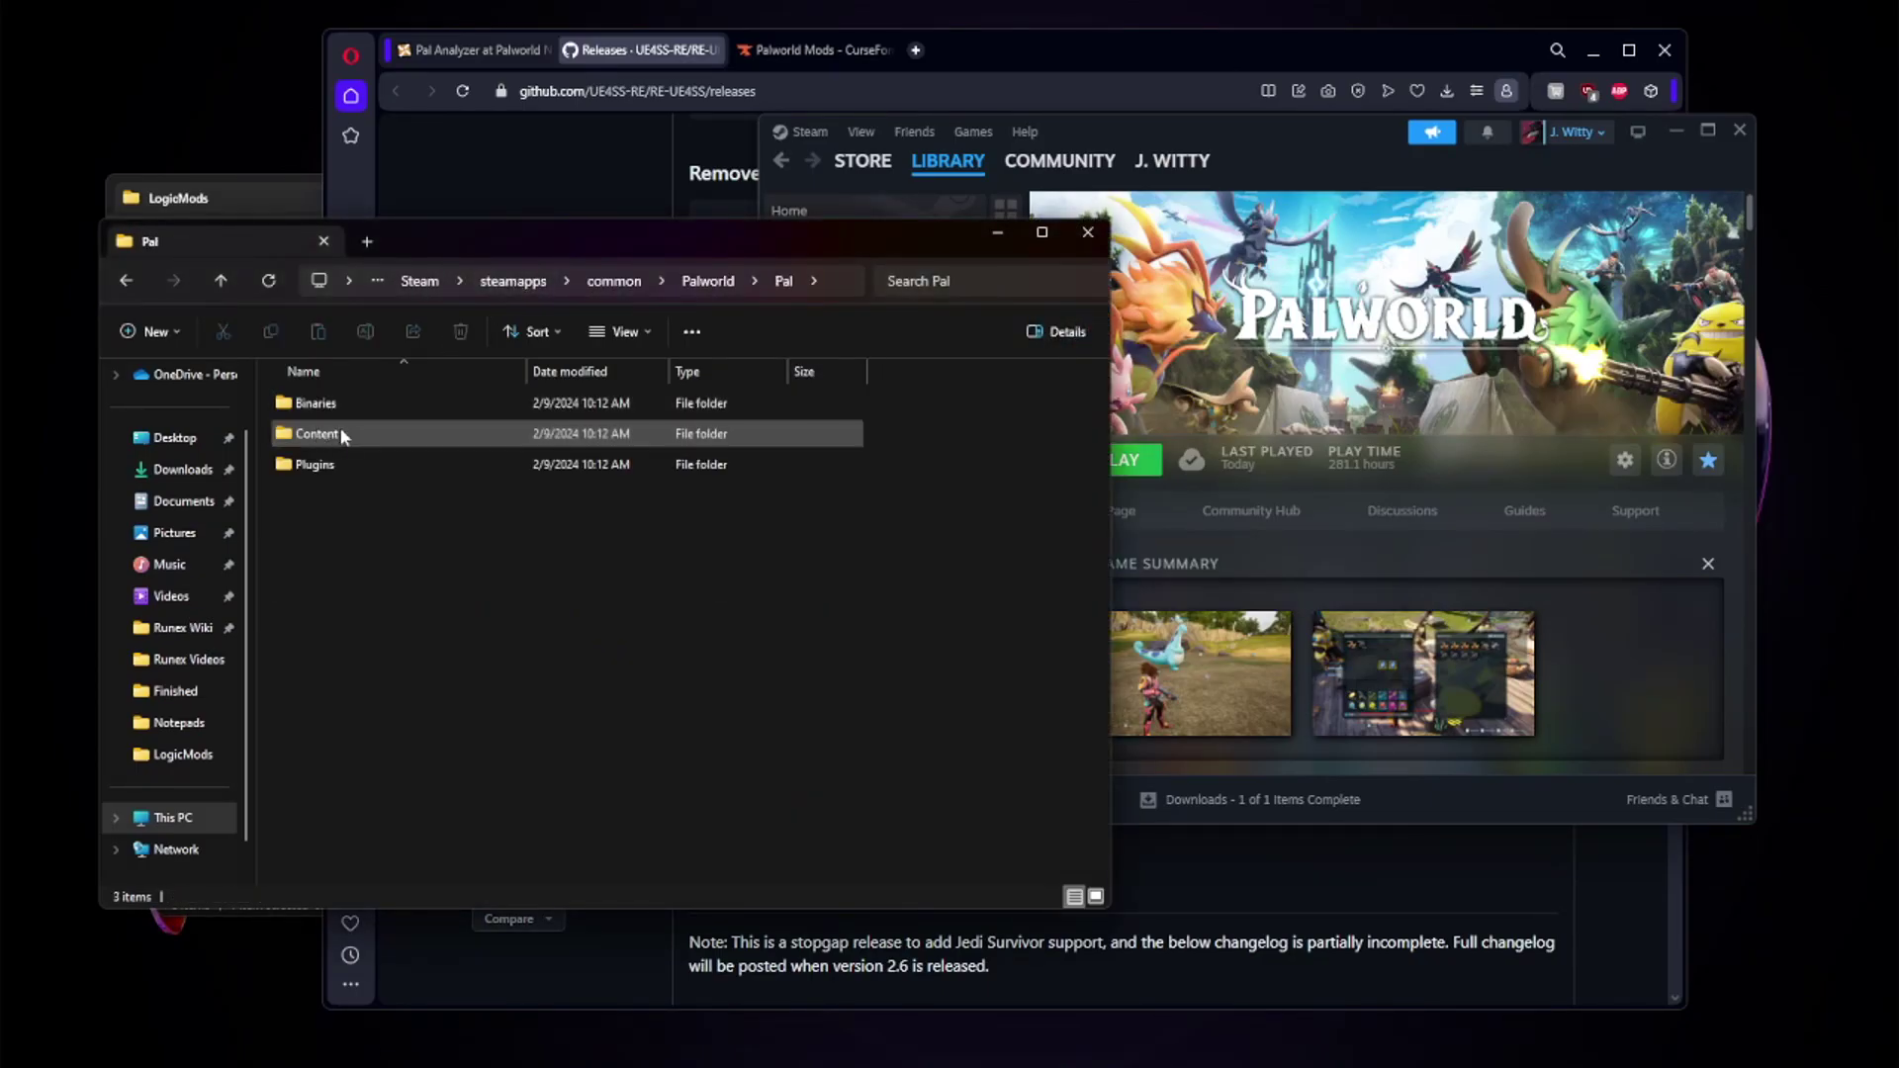
{"action": "double_click", "coordinate": [340, 431]}
{"action": "double_click", "coordinate": [299, 403]}
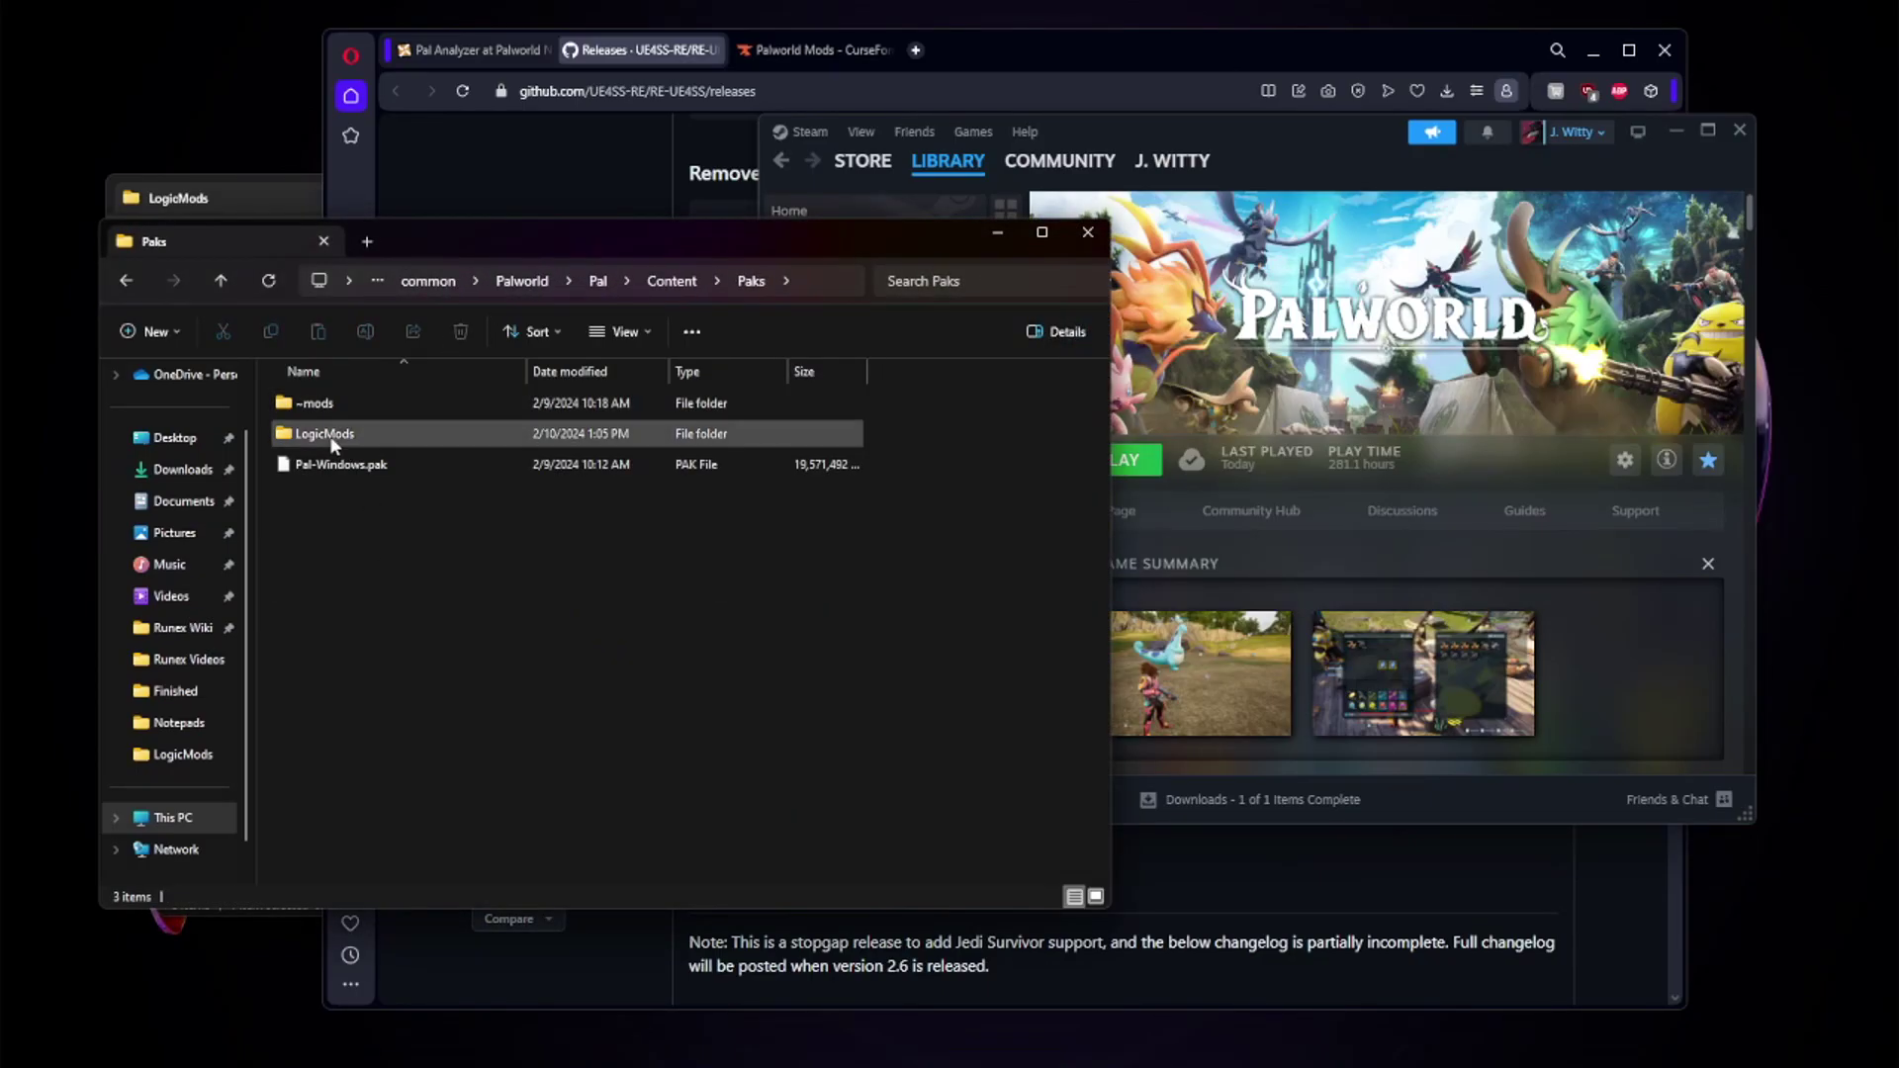
{"action": "double_click", "coordinate": [366, 435]}
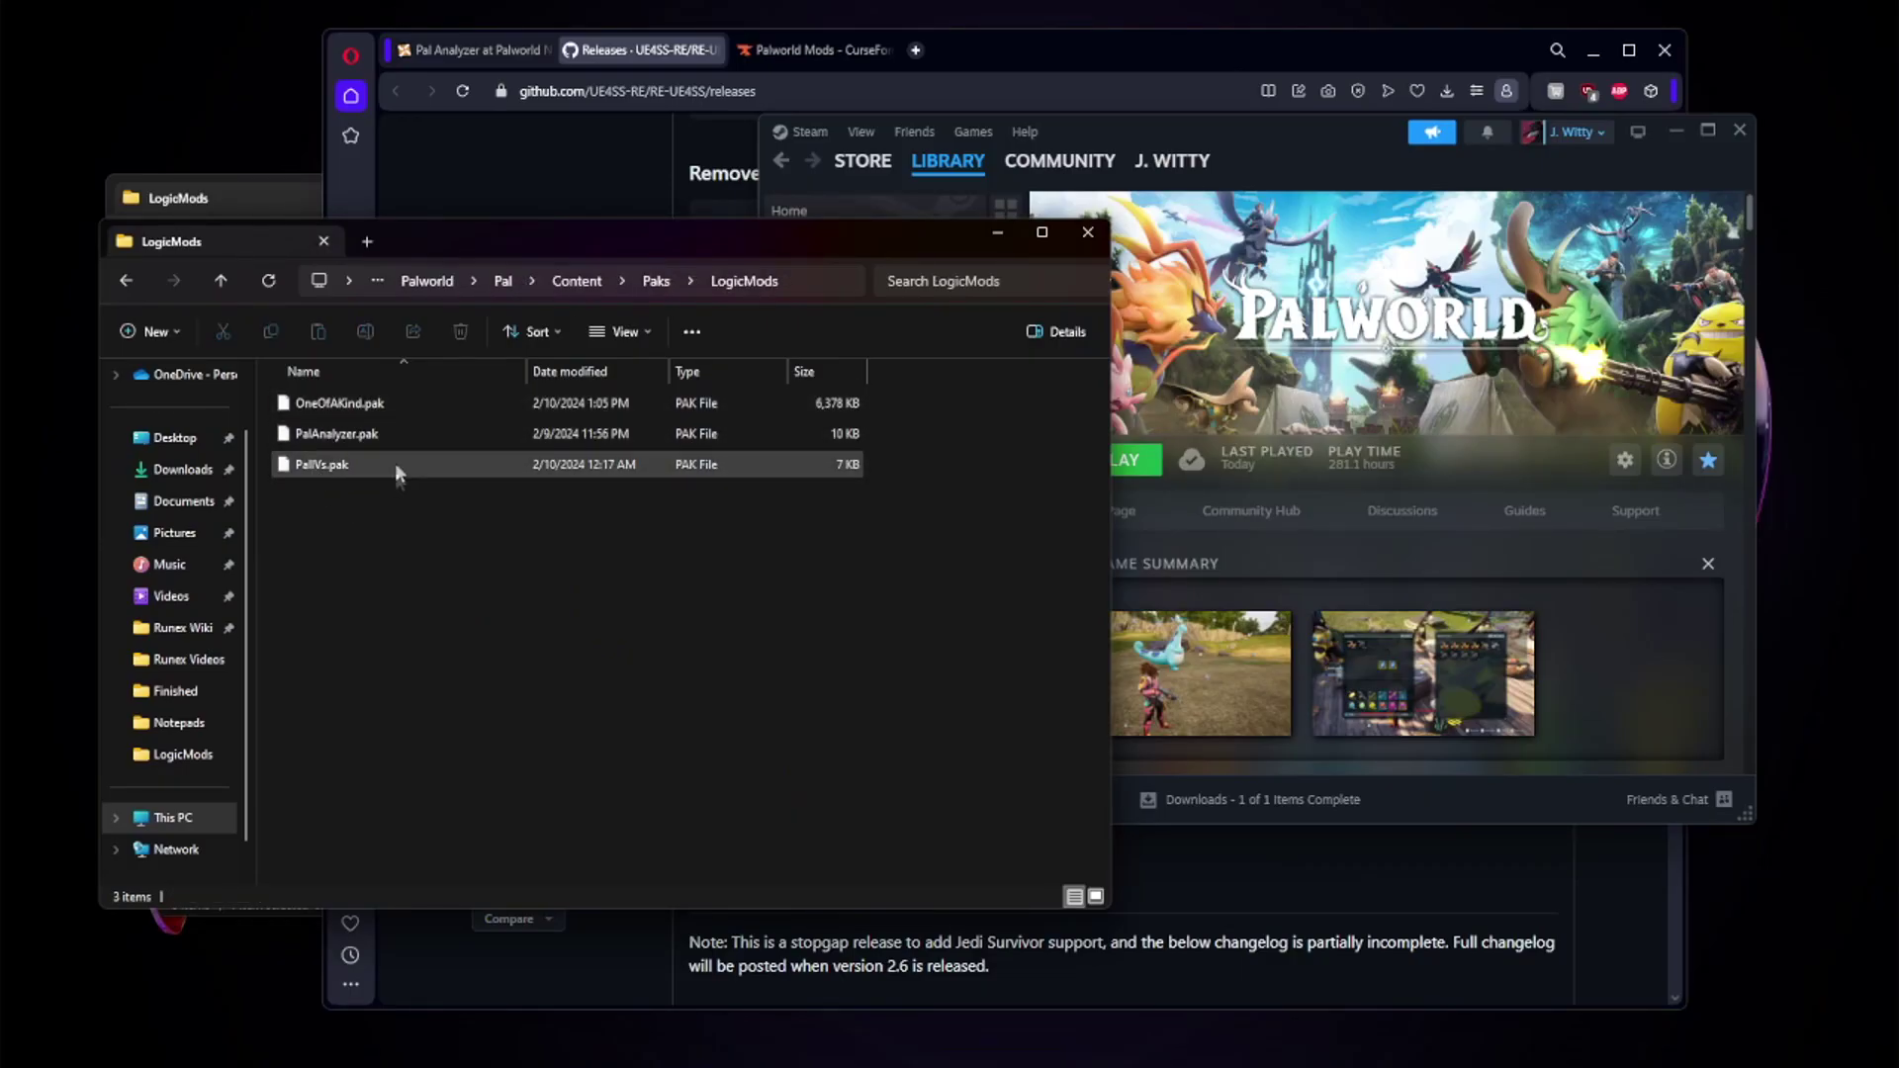
Step: Reopen LogicMods from Paks and select the existing PalAnalyzer.pak
{"action": "left_click", "coordinate": [654, 284]}
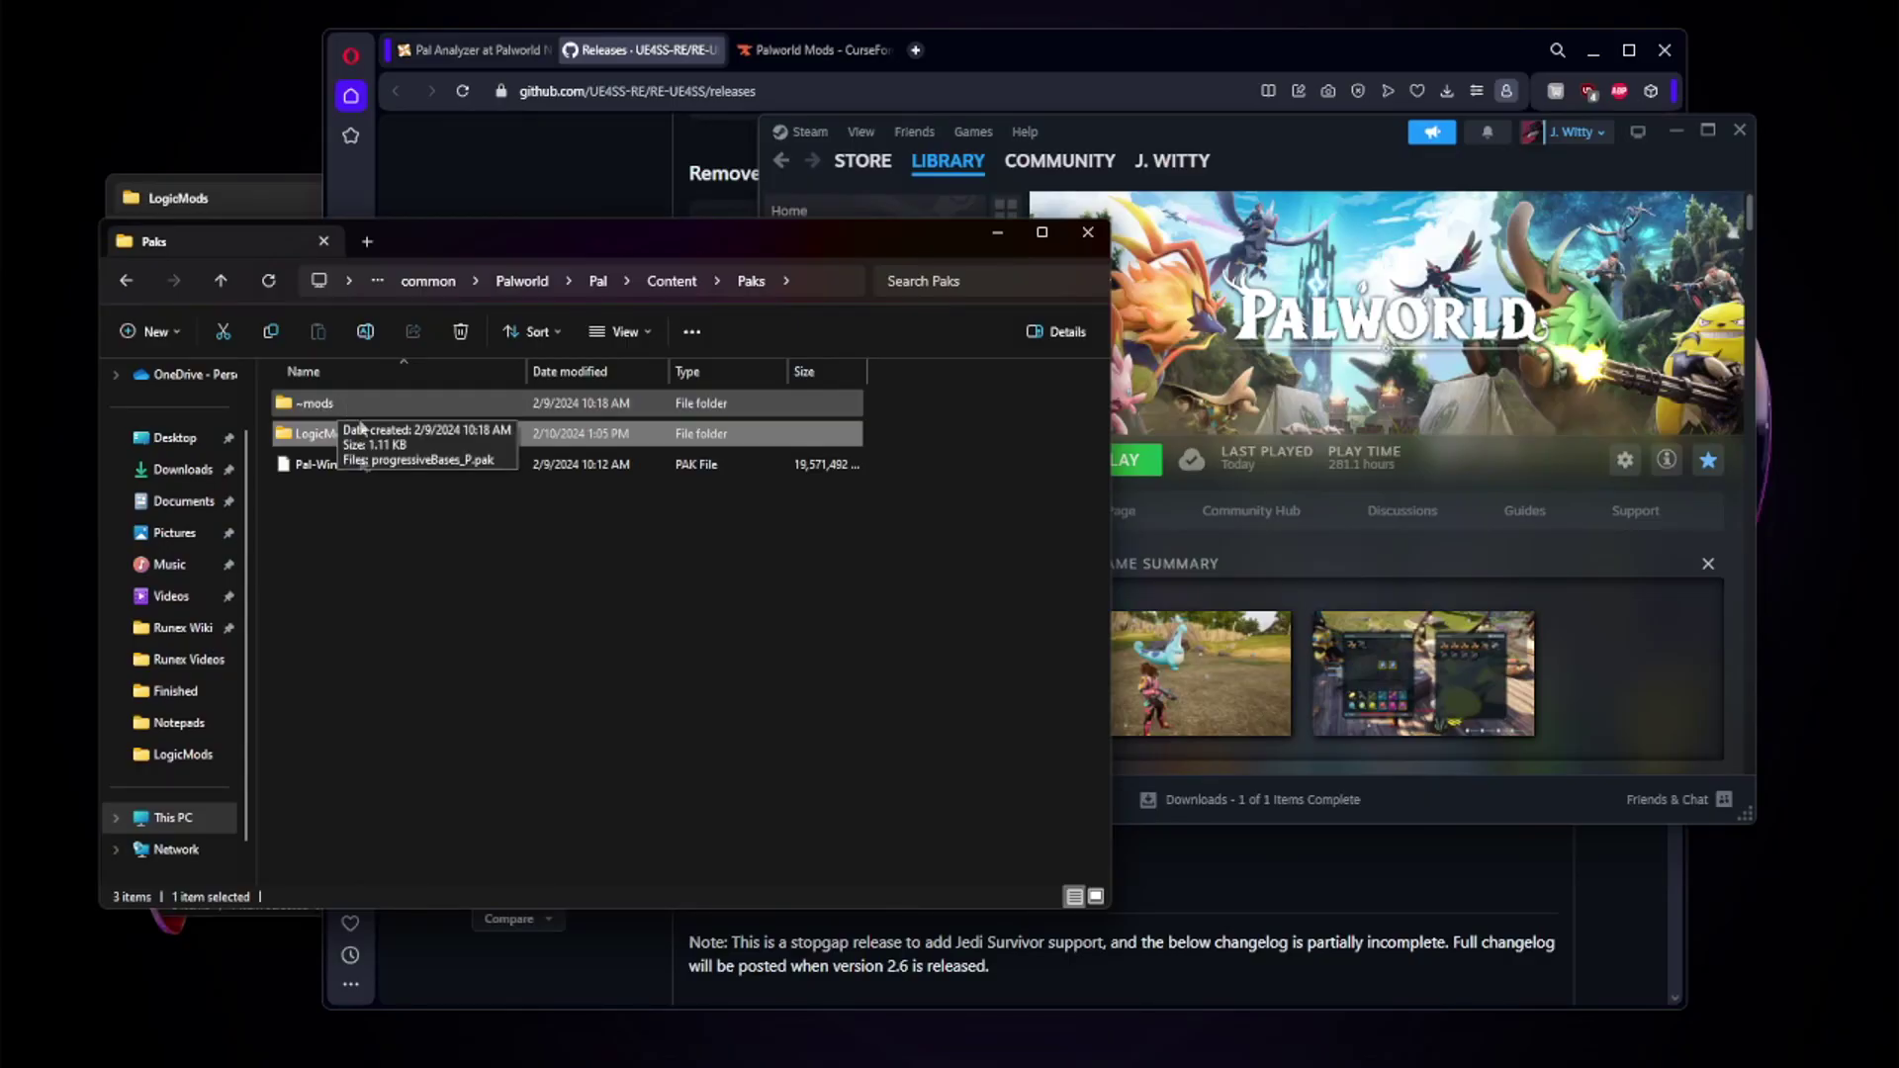
{"action": "left_click", "coordinate": [357, 523]}
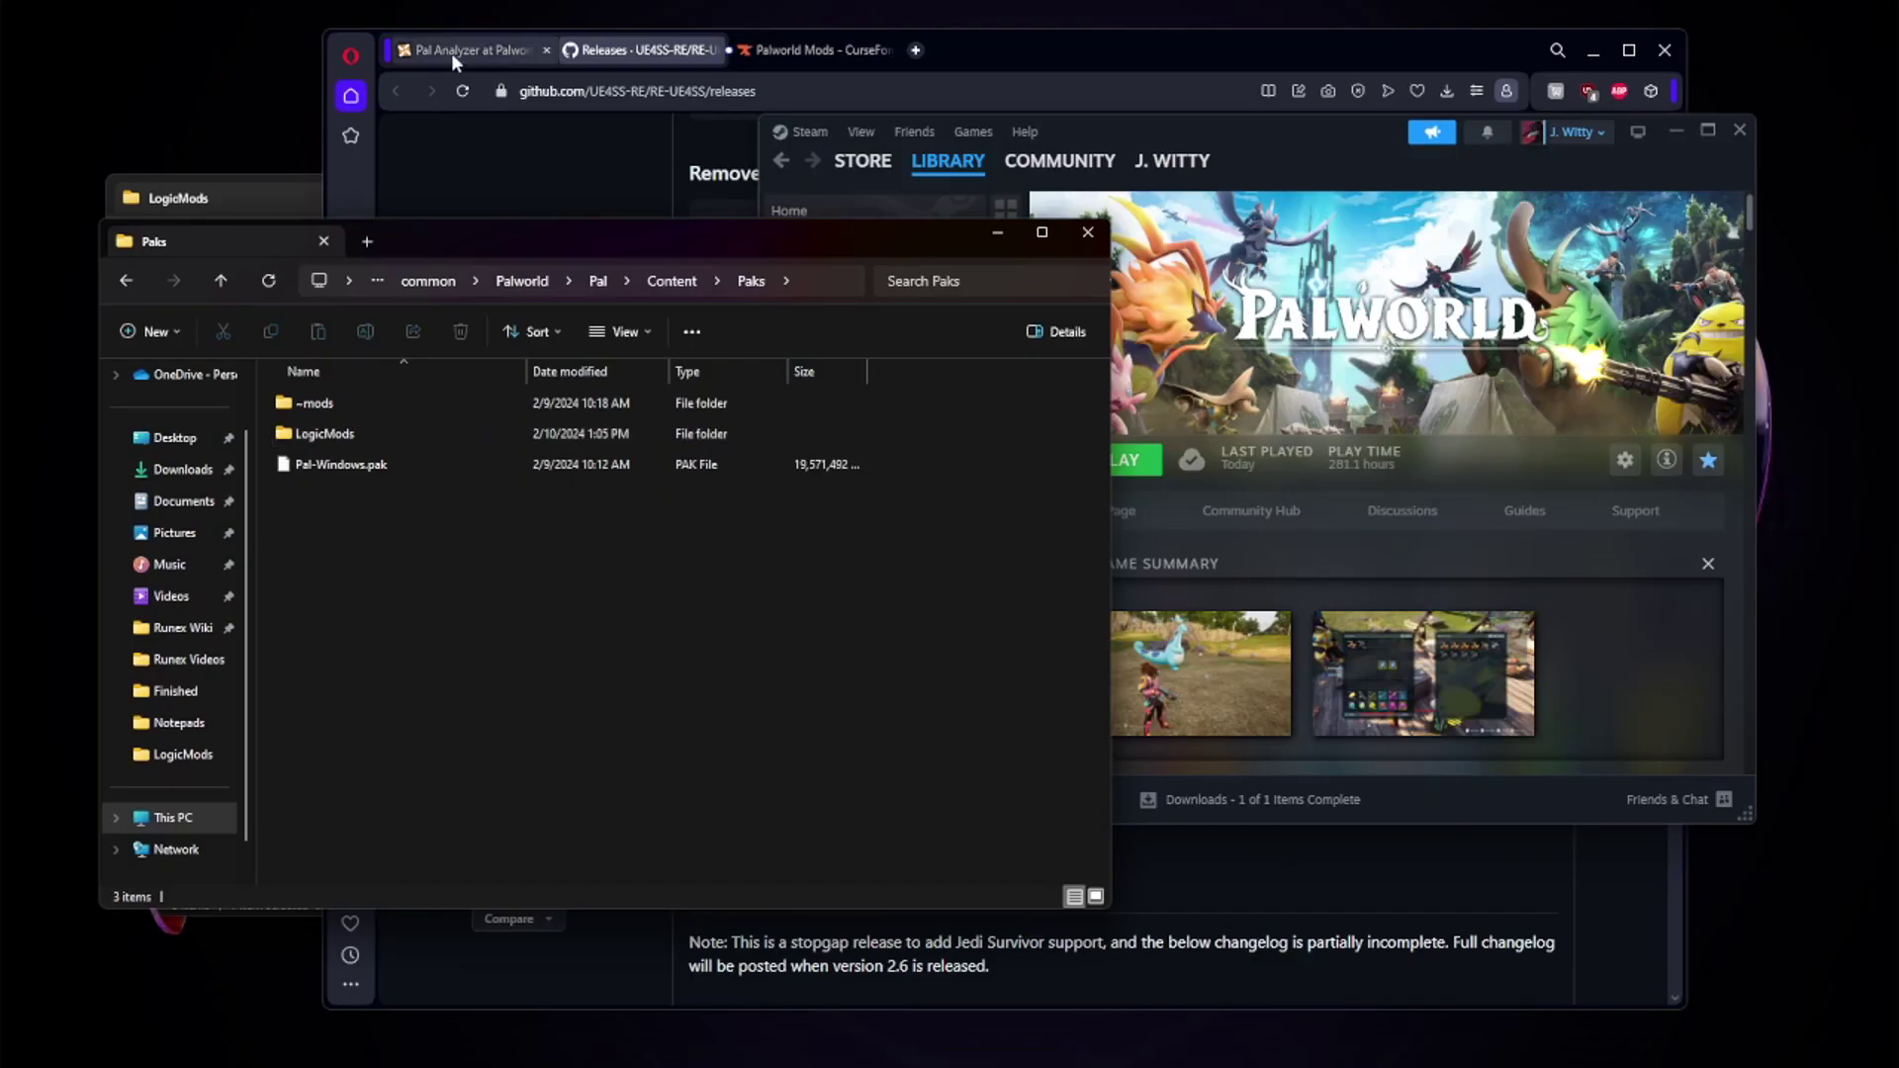
{"action": "double_click", "coordinate": [372, 433]}
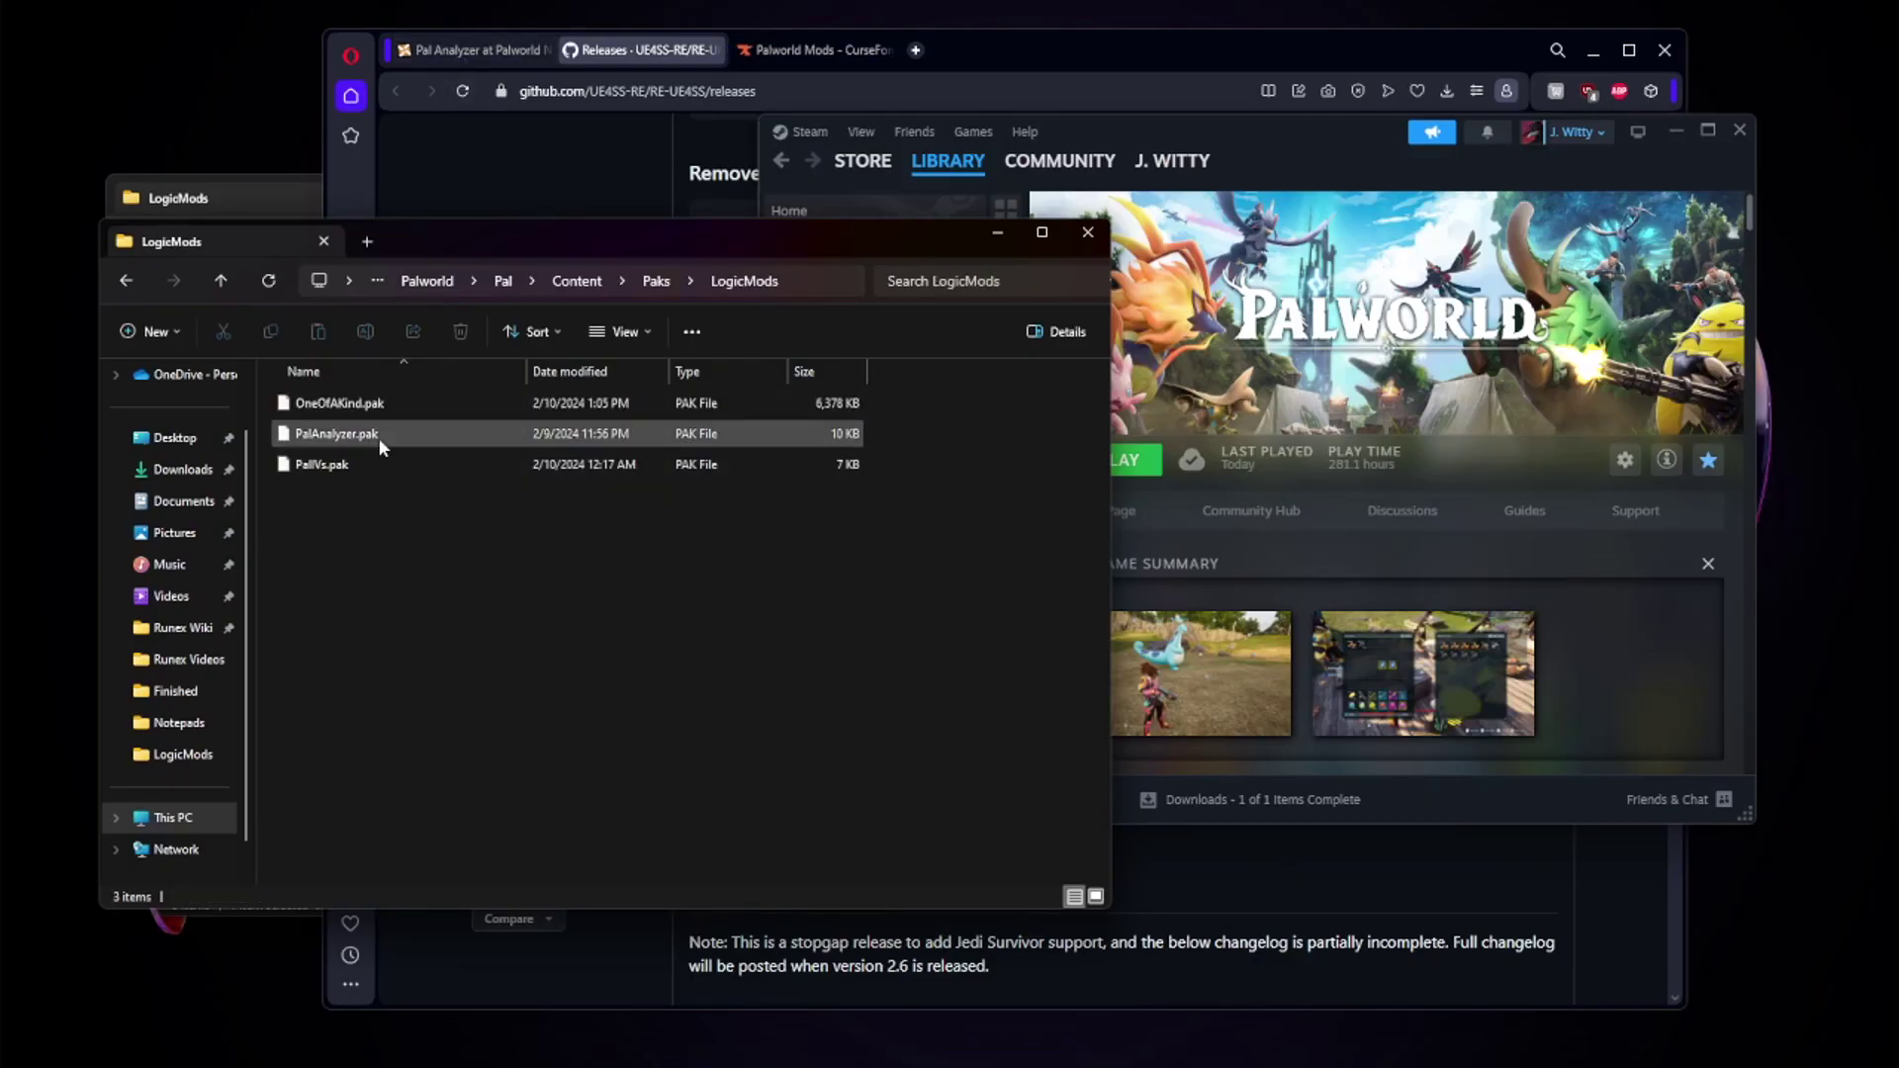
{"action": "left_click", "coordinate": [378, 437]}
{"action": "left_click", "coordinate": [445, 543]}
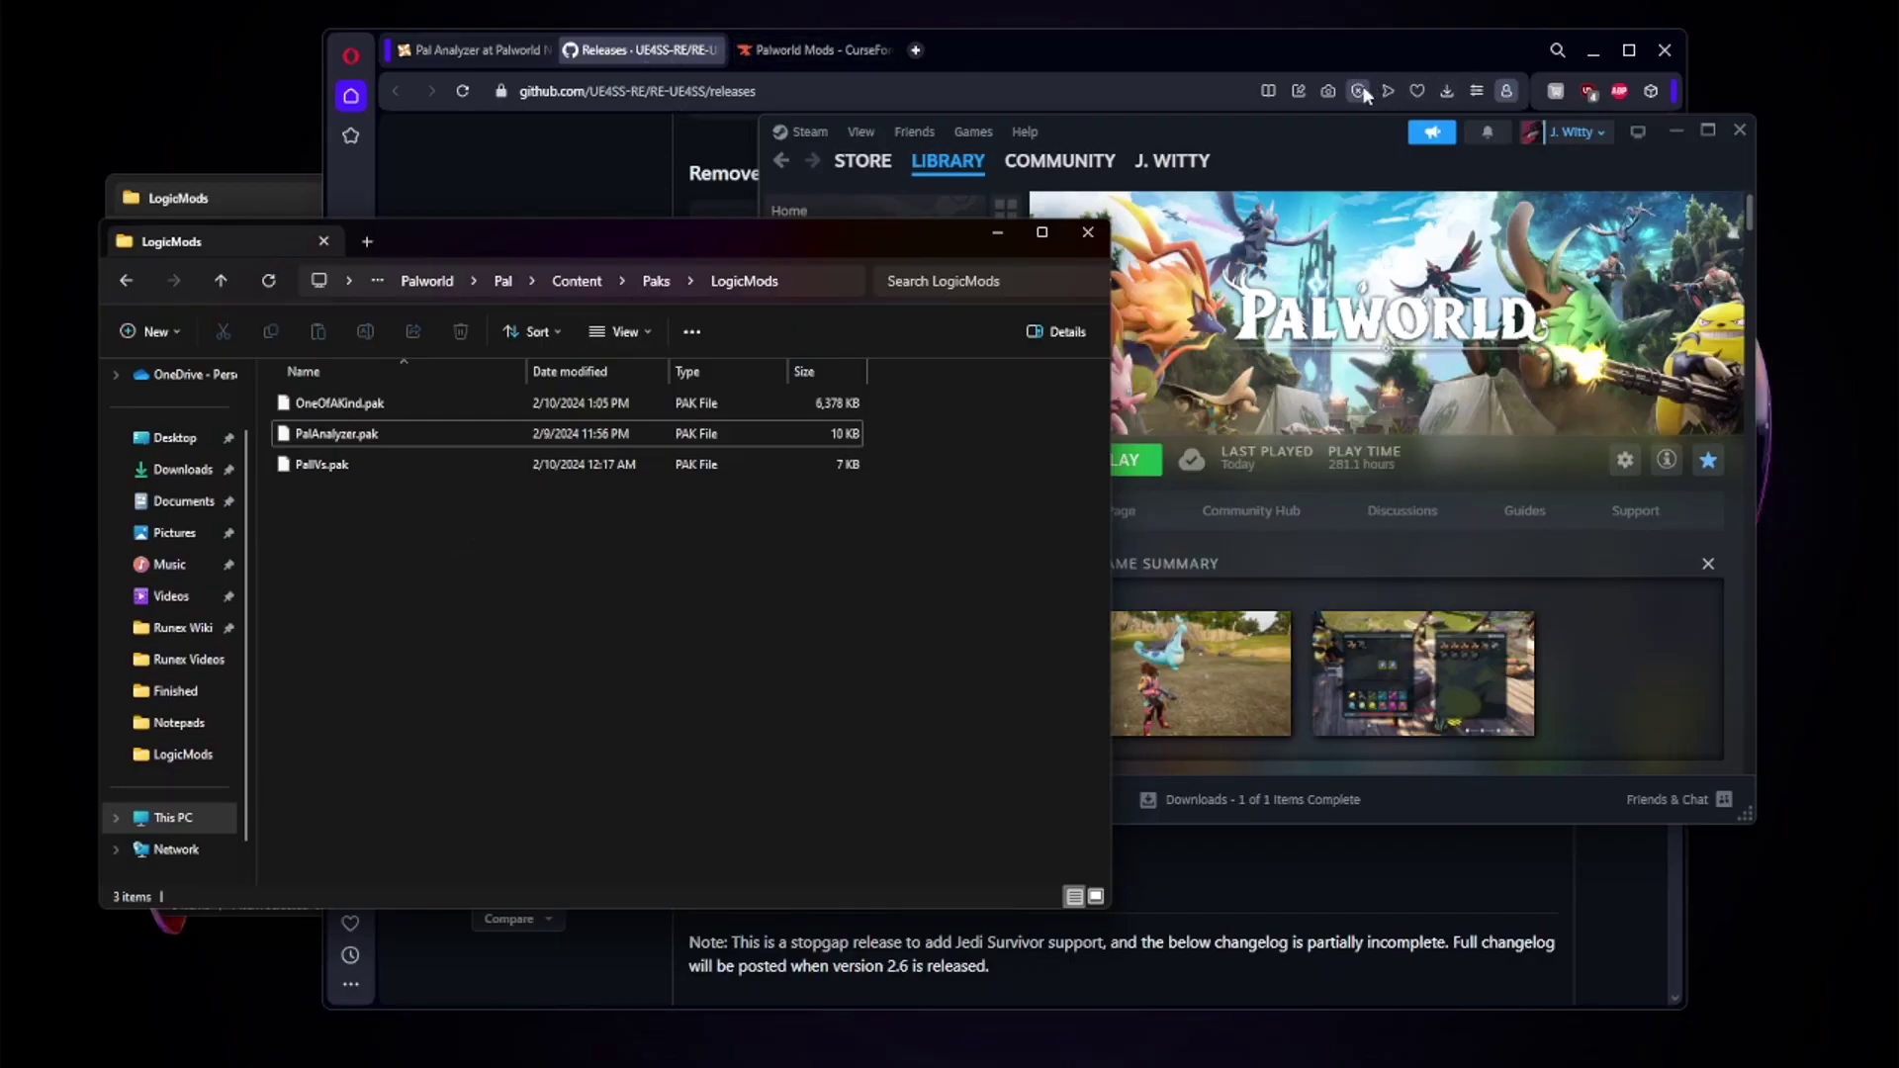
{"action": "left_click", "coordinate": [470, 50]}
Step: Download the old Pal Analyzer 0.7 zip via Manual and Slow Download, then open it
{"action": "scroll", "coordinate": [561, 653], "scroll_direction": "up", "scroll_amount": 15}
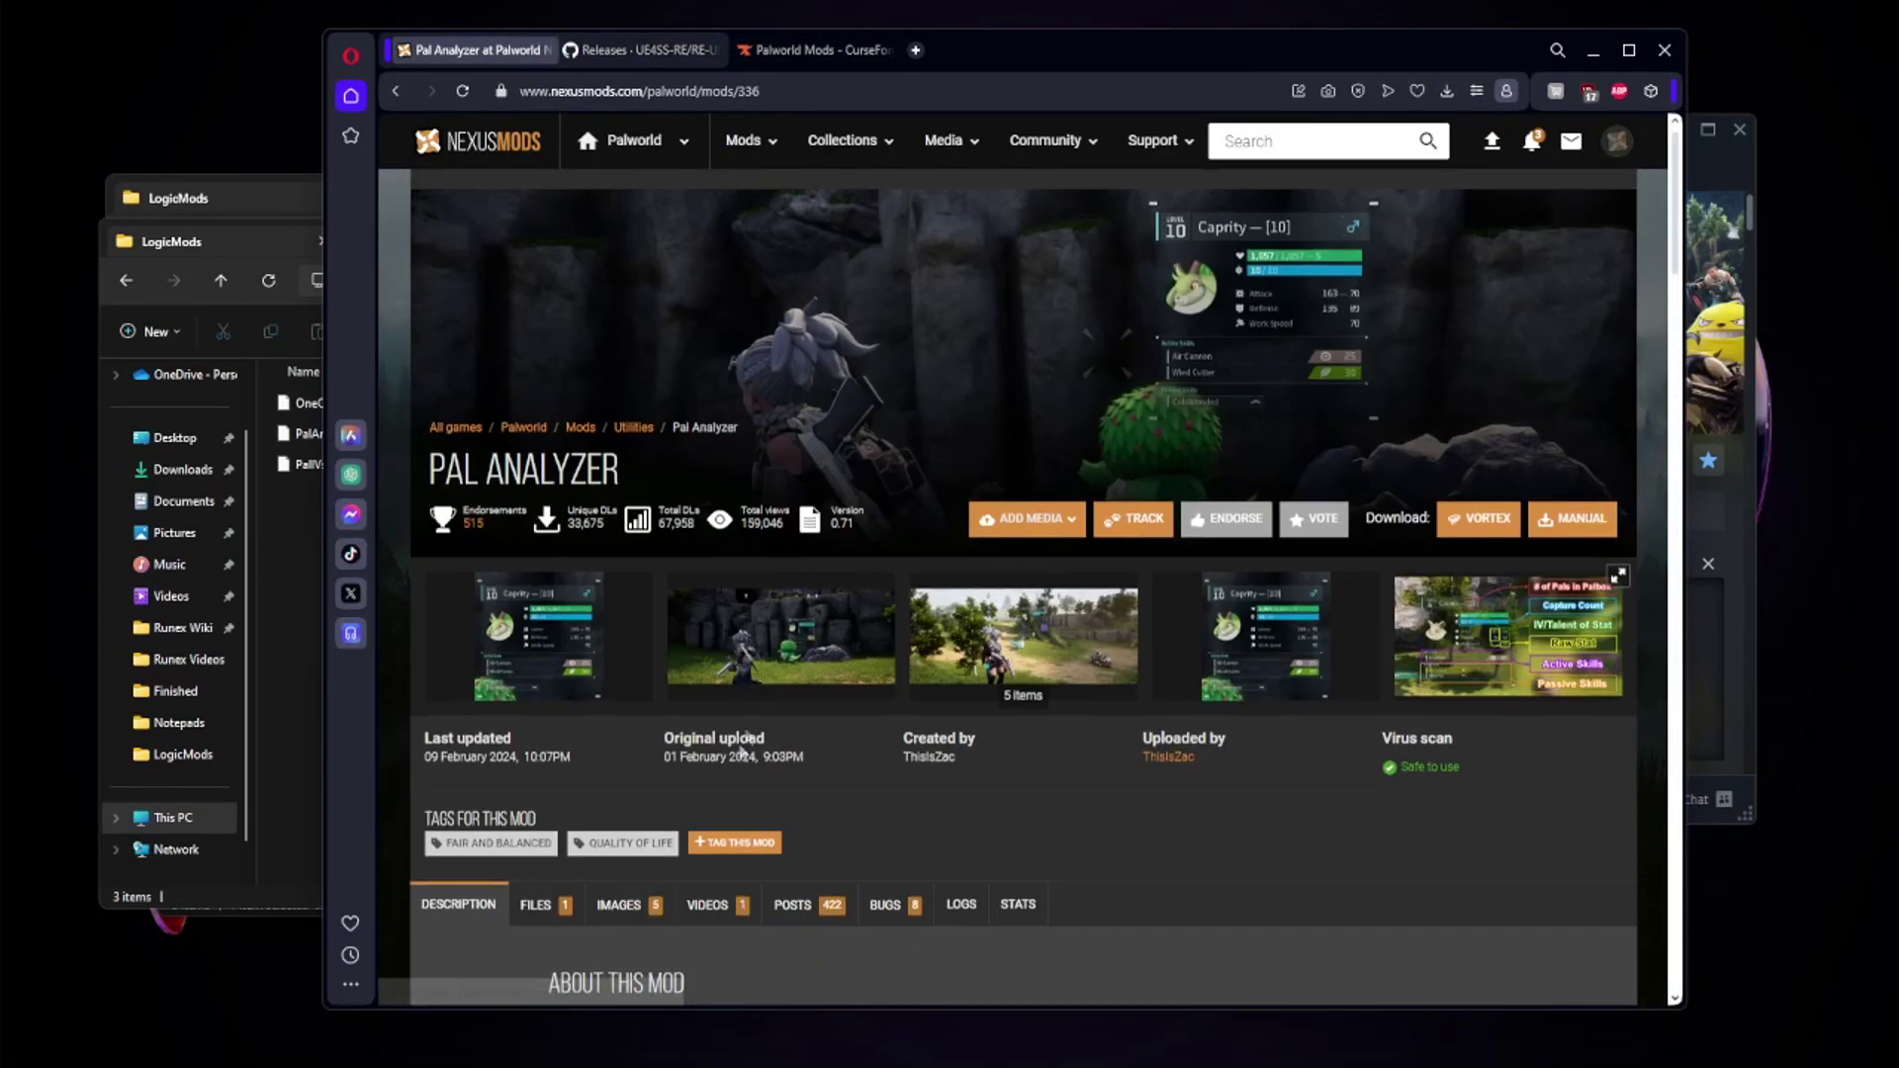
{"action": "scroll", "coordinate": [561, 653], "scroll_direction": "down", "scroll_amount": 3}
{"action": "left_click", "coordinate": [535, 609]}
{"action": "scroll", "coordinate": [911, 607], "scroll_direction": "down", "scroll_amount": 5}
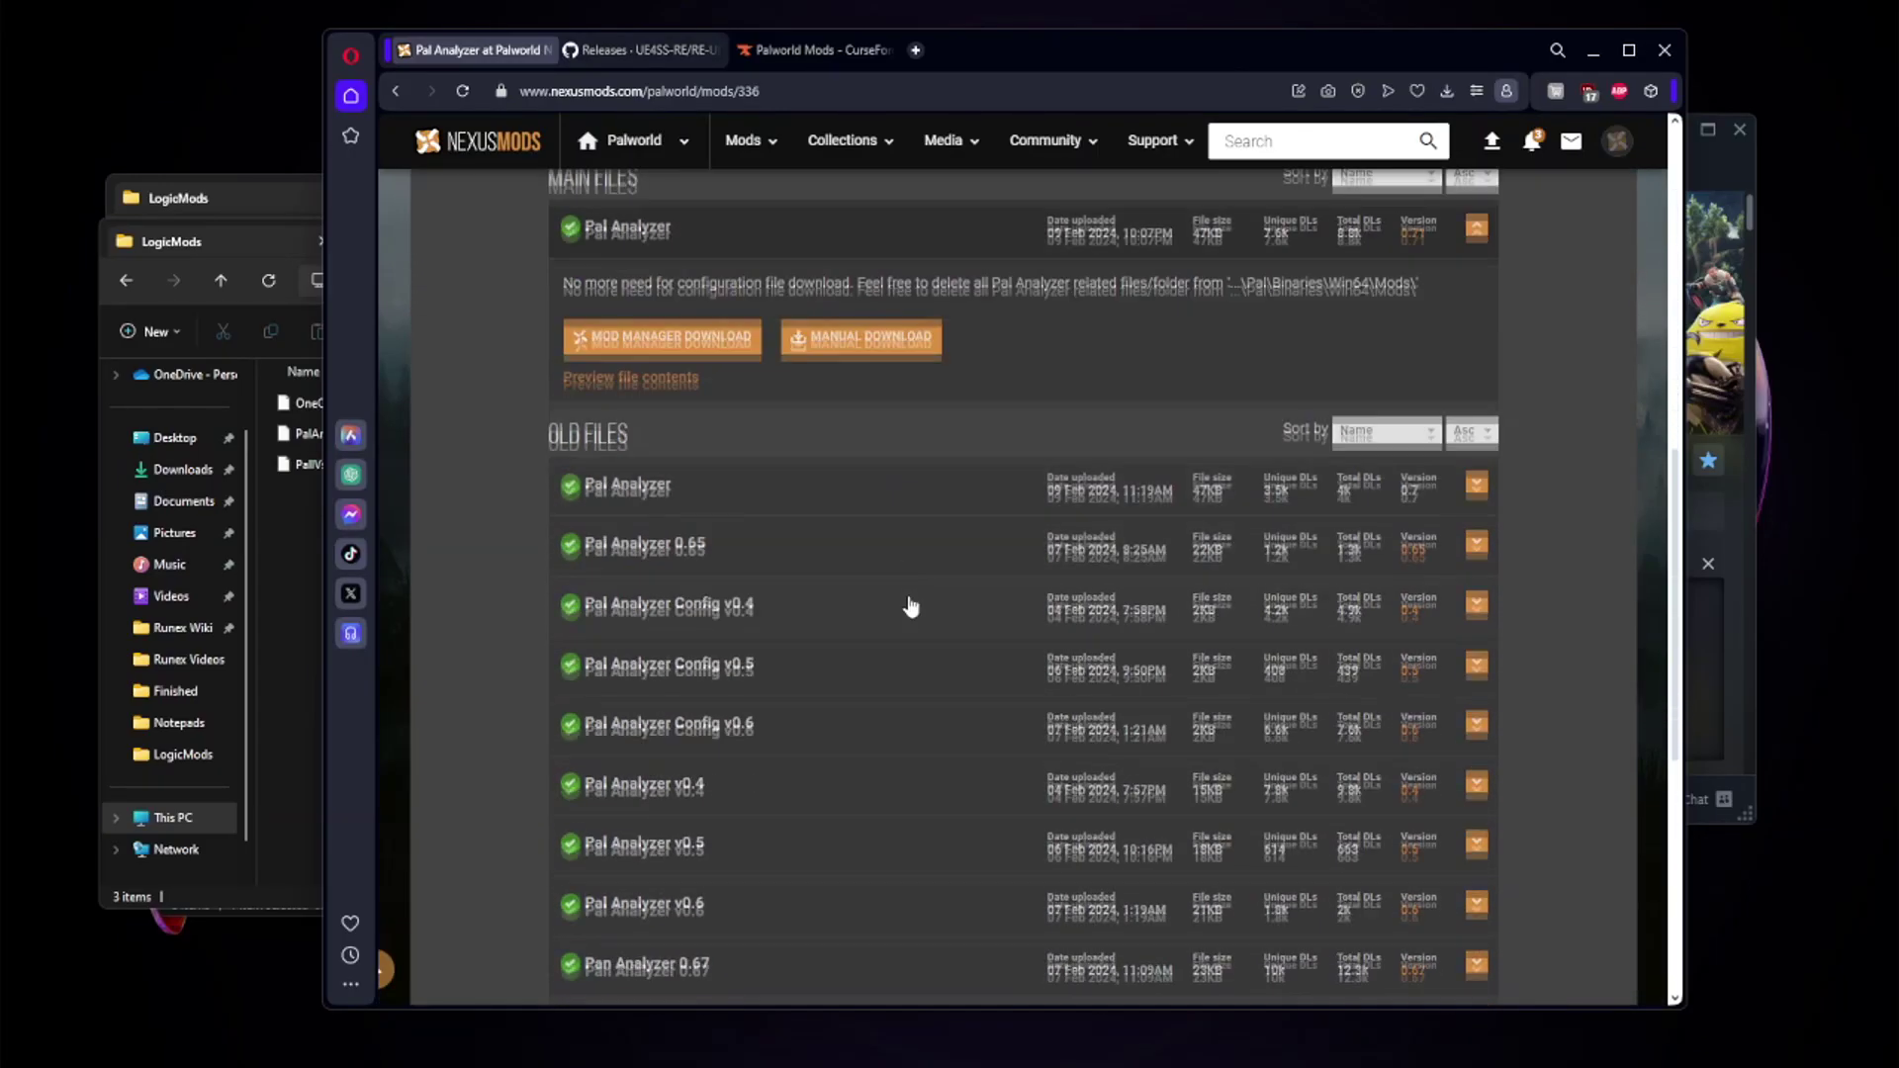
{"action": "left_click", "coordinate": [1029, 495]}
{"action": "left_click", "coordinate": [850, 593]}
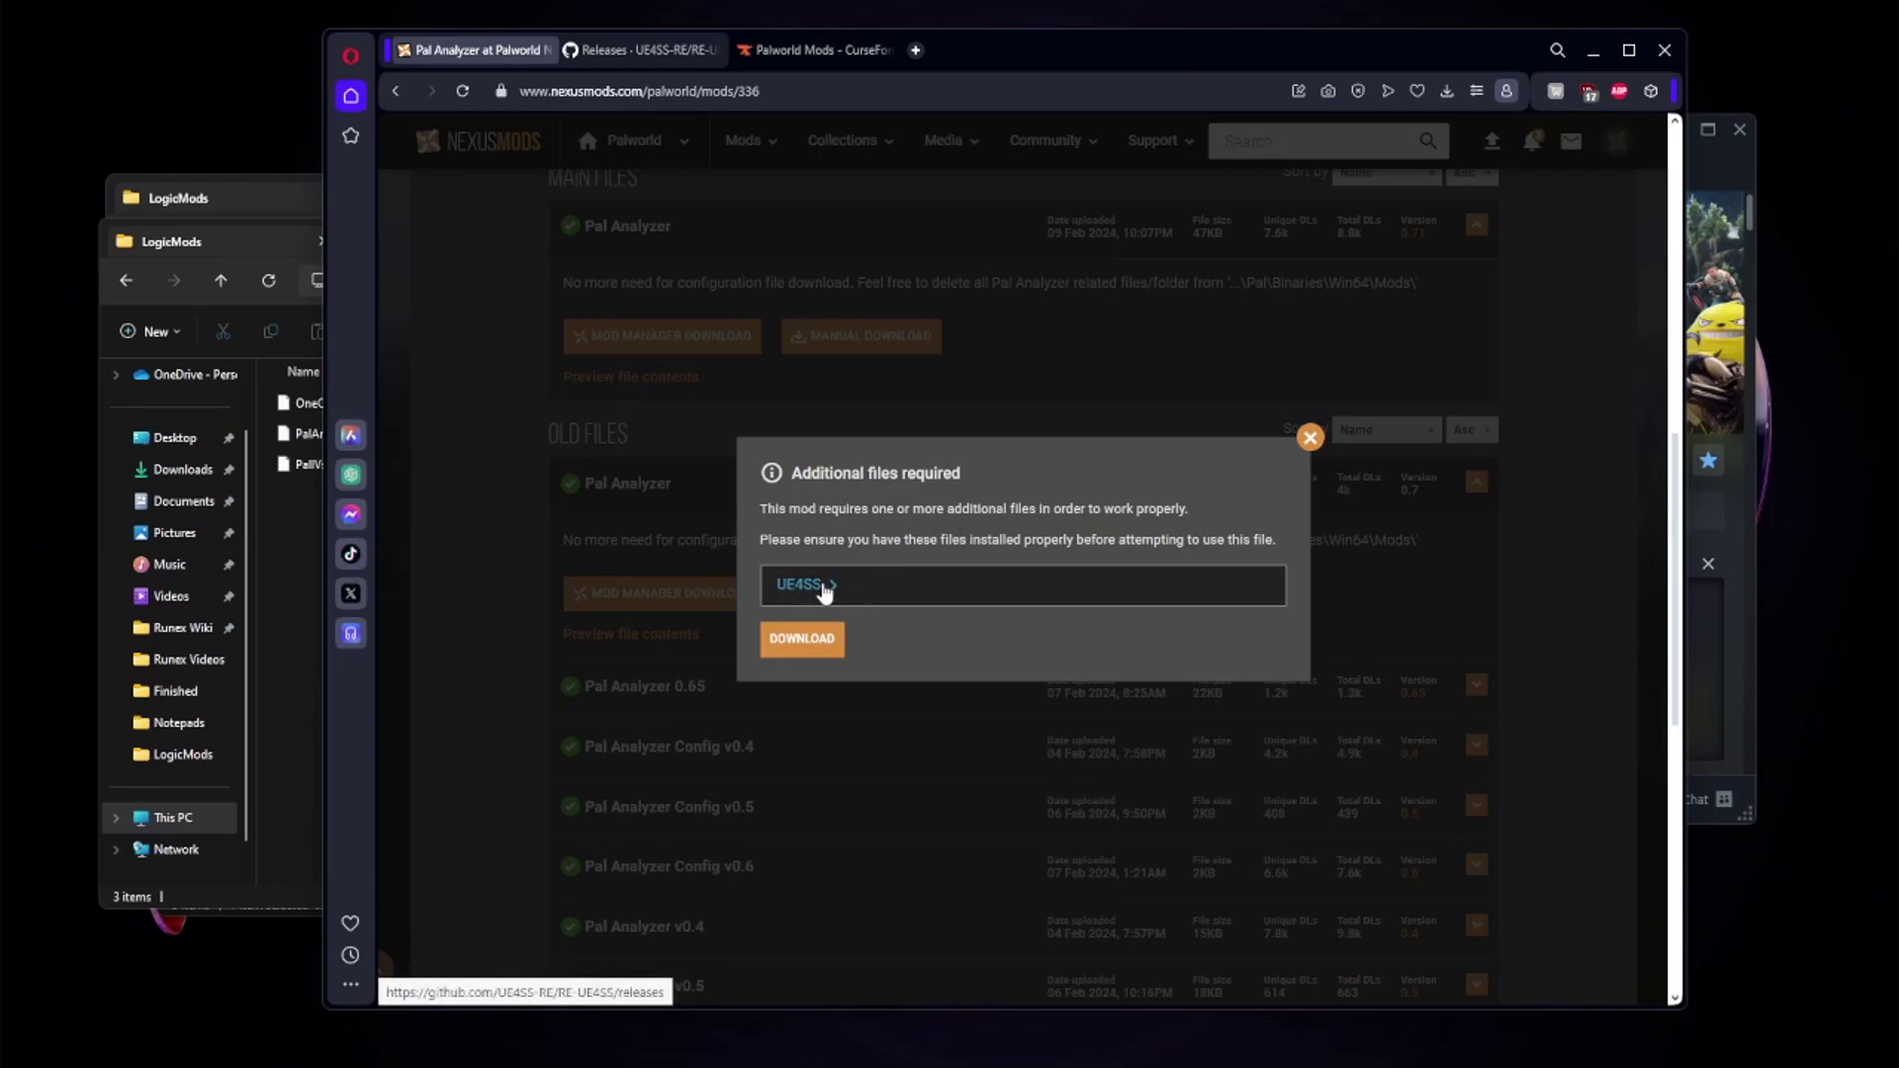
{"action": "left_click", "coordinate": [831, 641]}
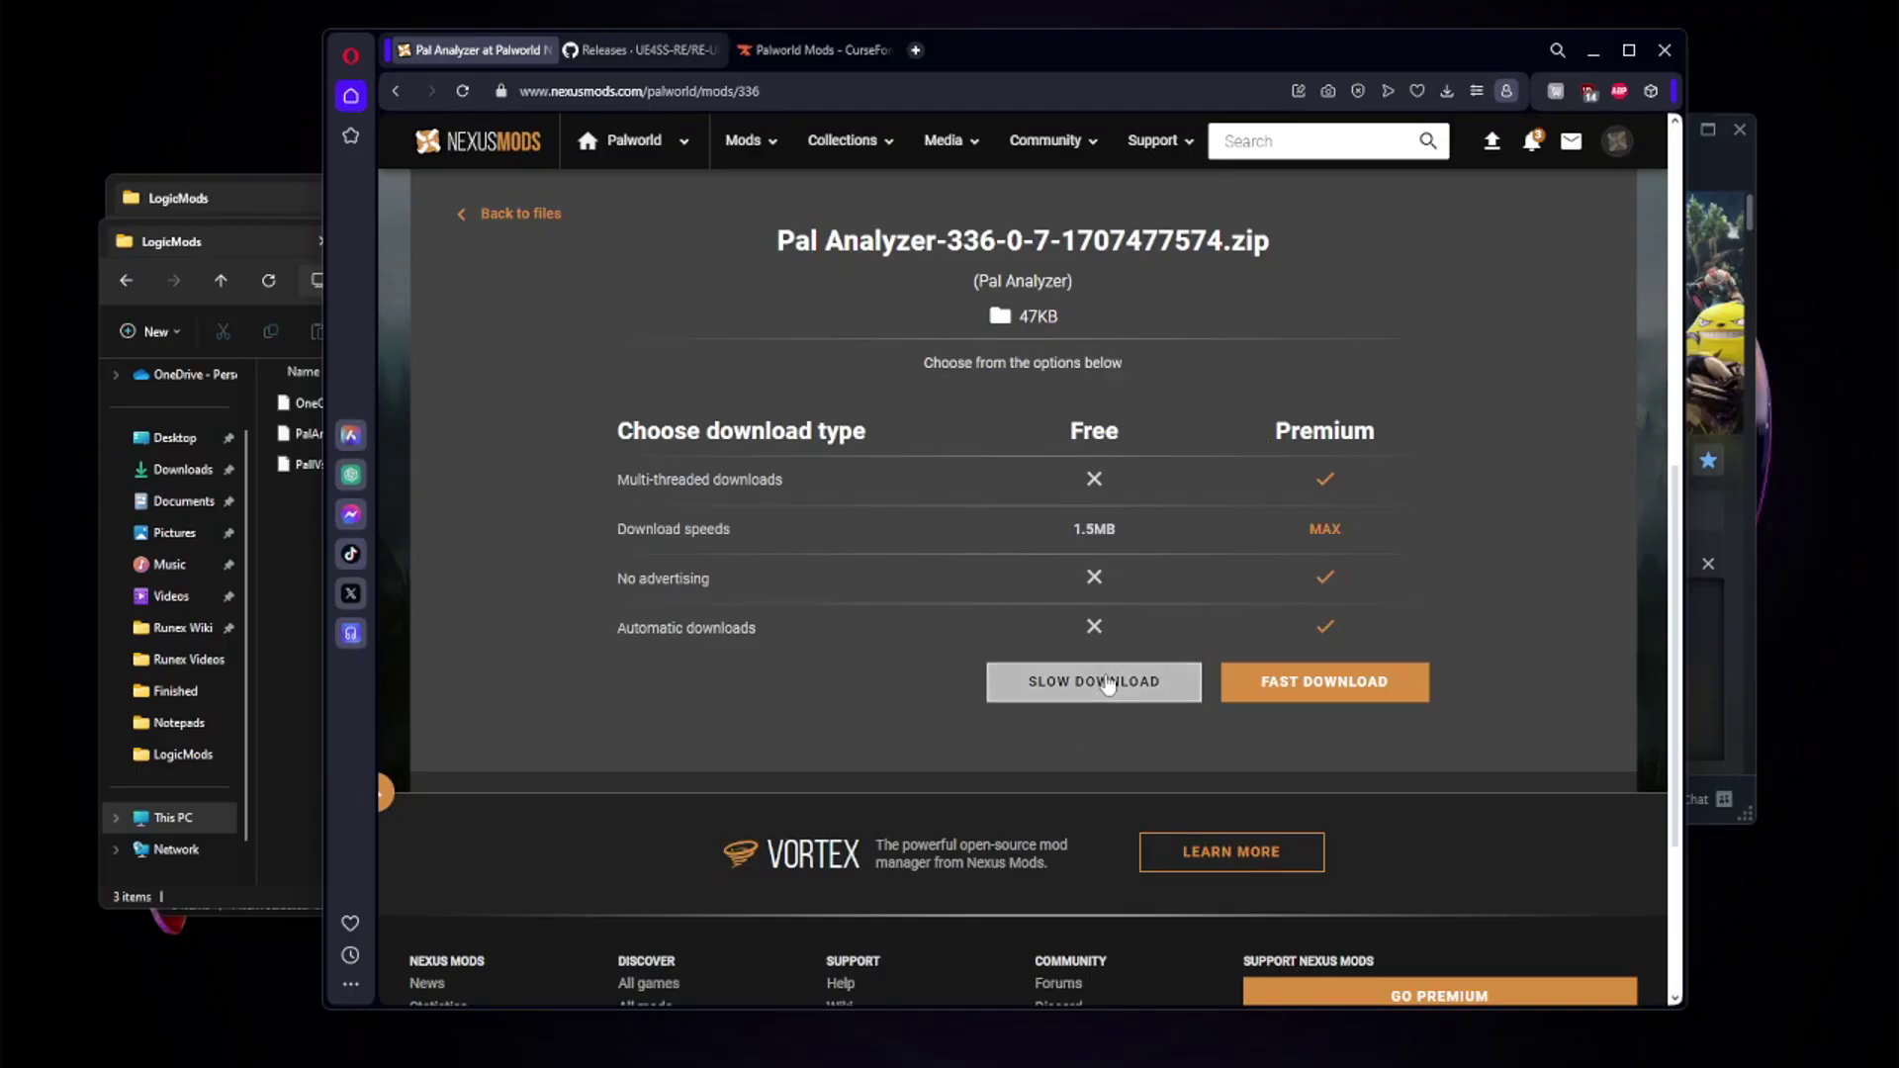
{"action": "left_click", "coordinate": [1110, 683]}
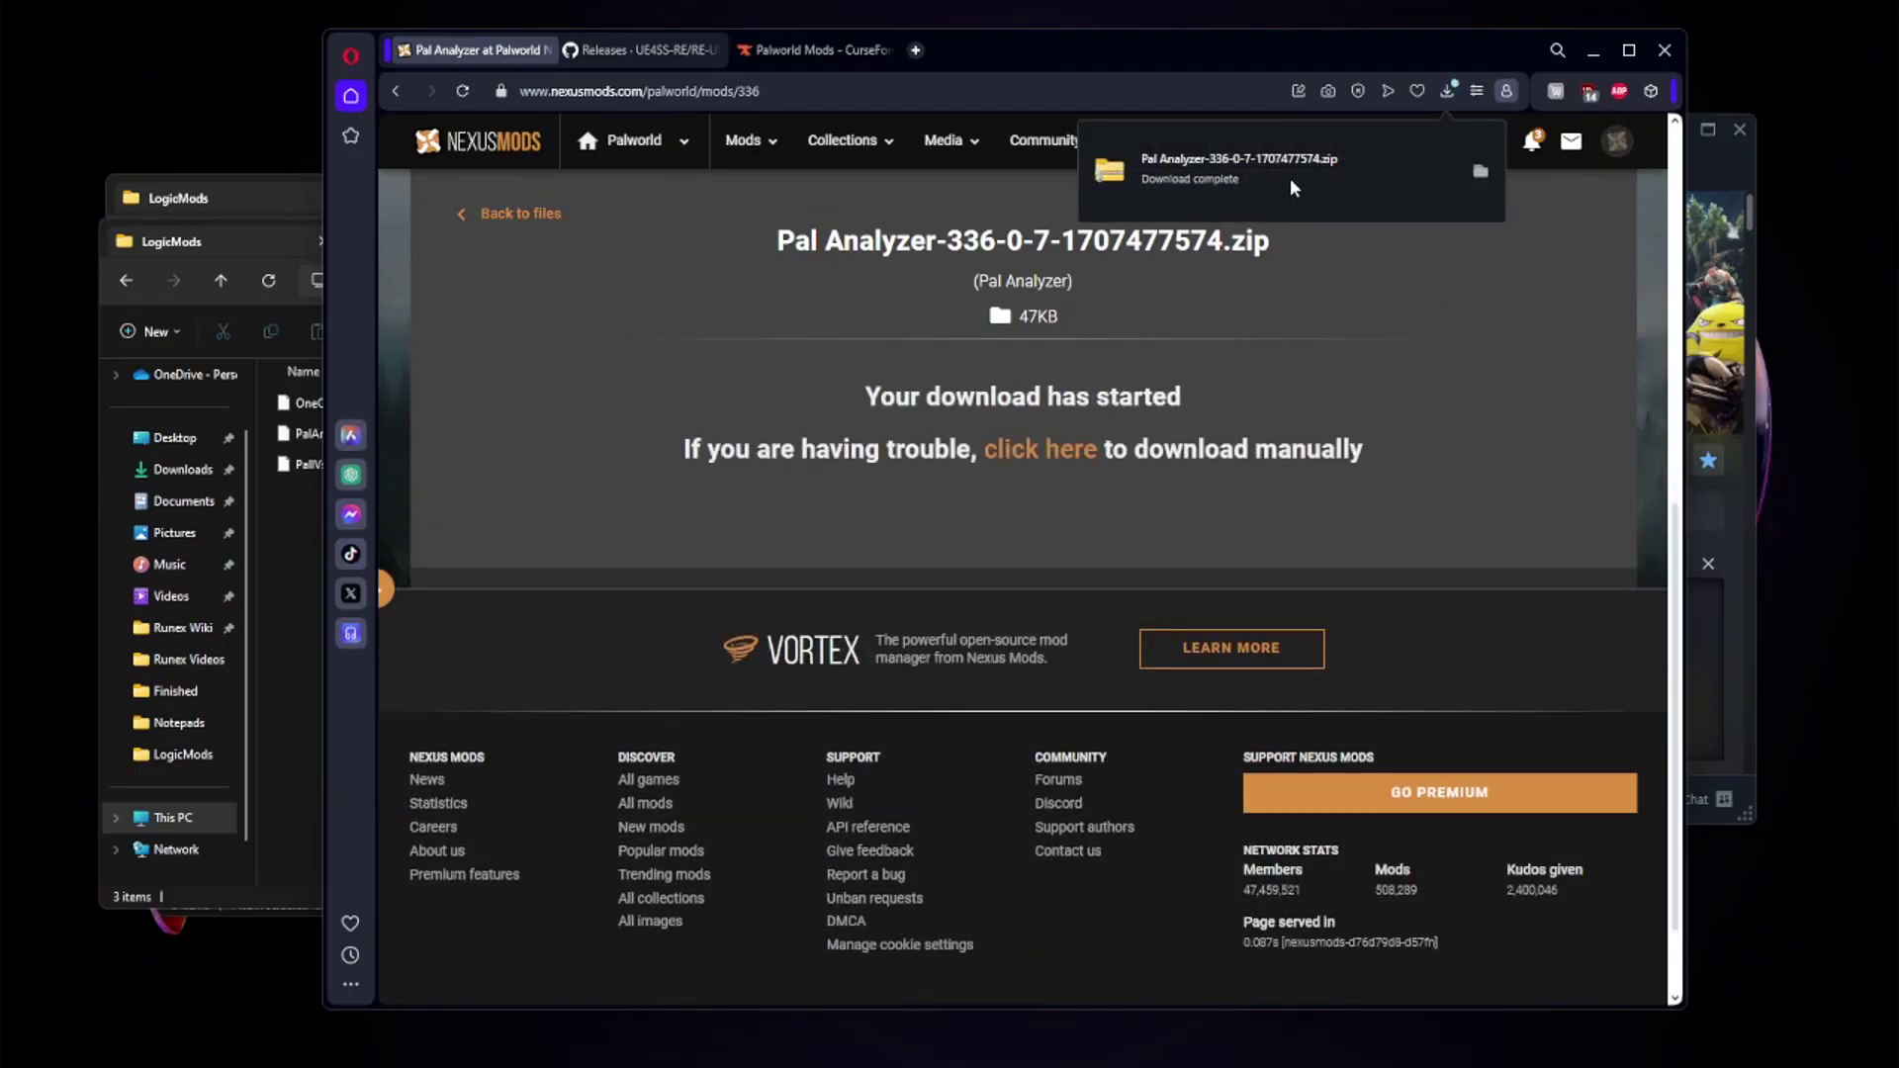
{"action": "left_click", "coordinate": [1290, 178]}
{"action": "left_click_drag", "start_coordinate": [733, 272], "coordinate": [1344, 256]}
Step: Replace the game's LogicMods PalAnalyzer.pak with the one from the 0.7 zip
{"action": "double_click", "coordinate": [956, 414]}
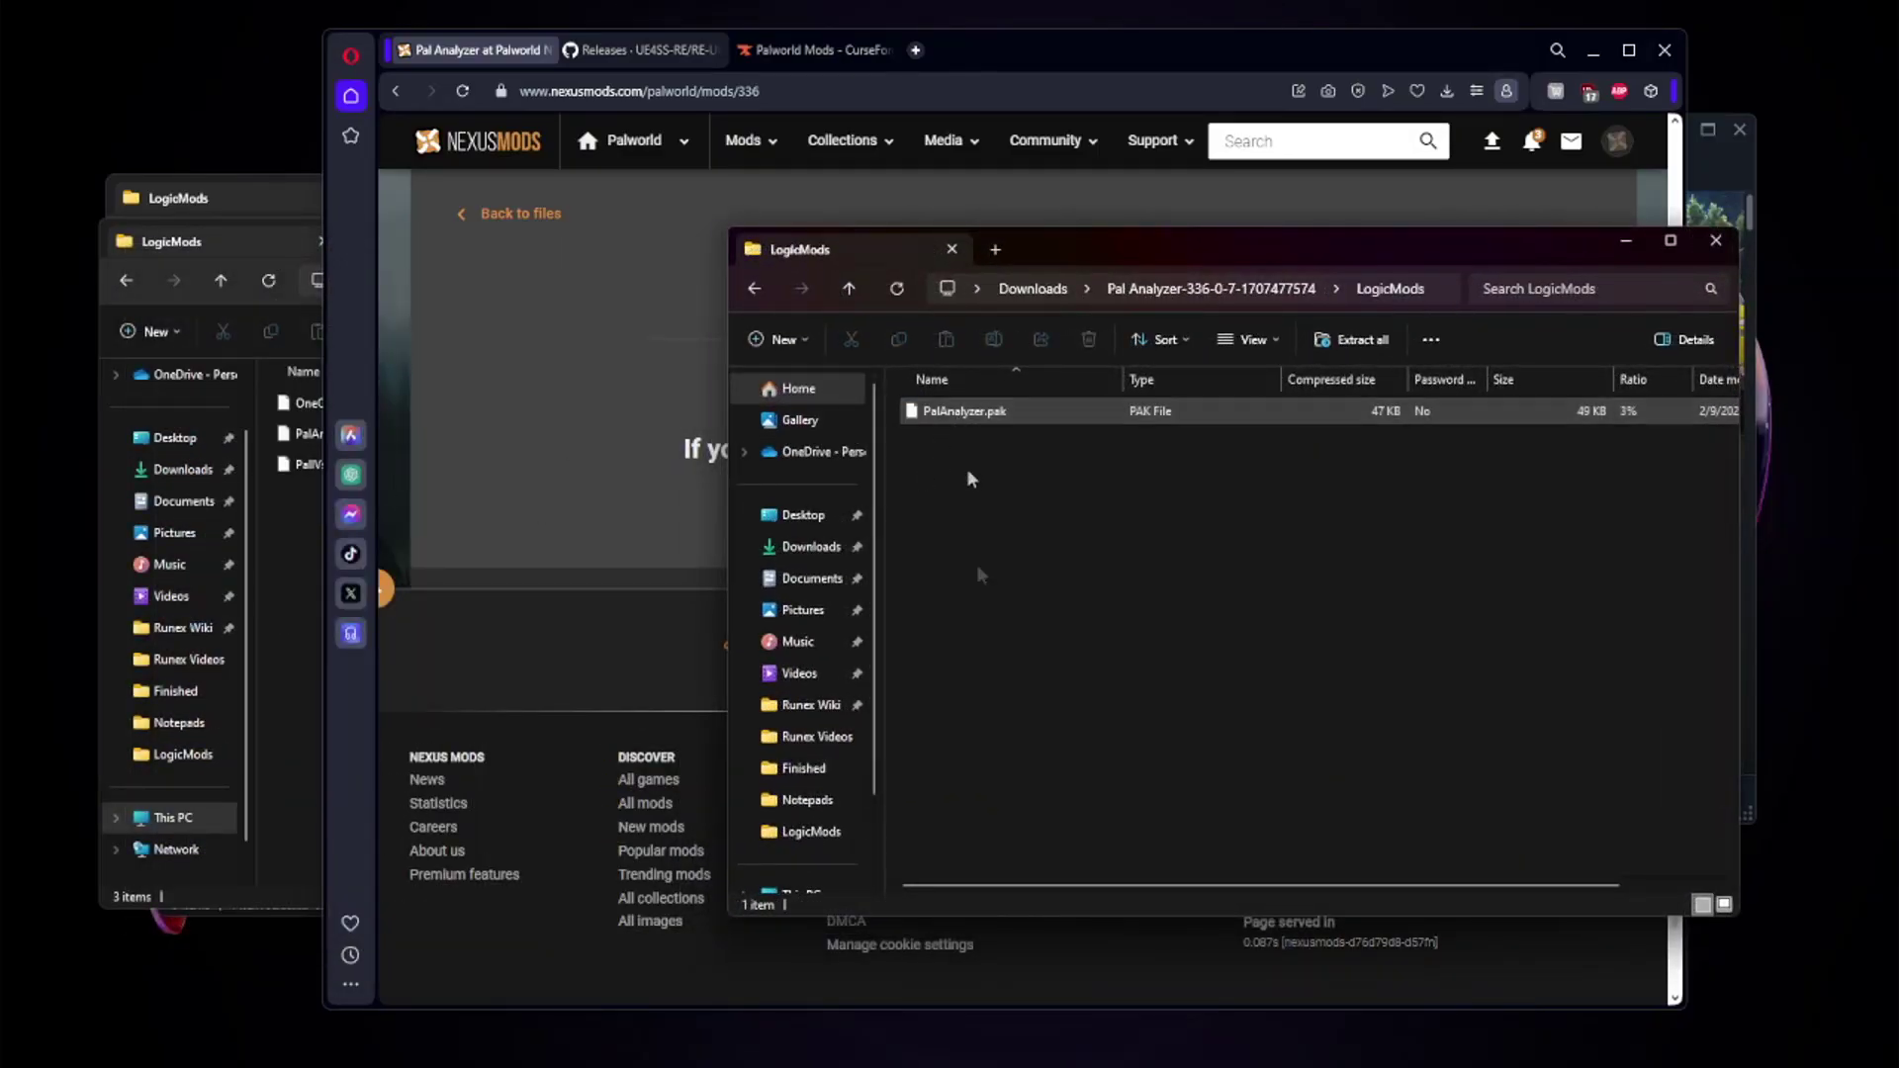
{"action": "left_click", "coordinate": [918, 413]}
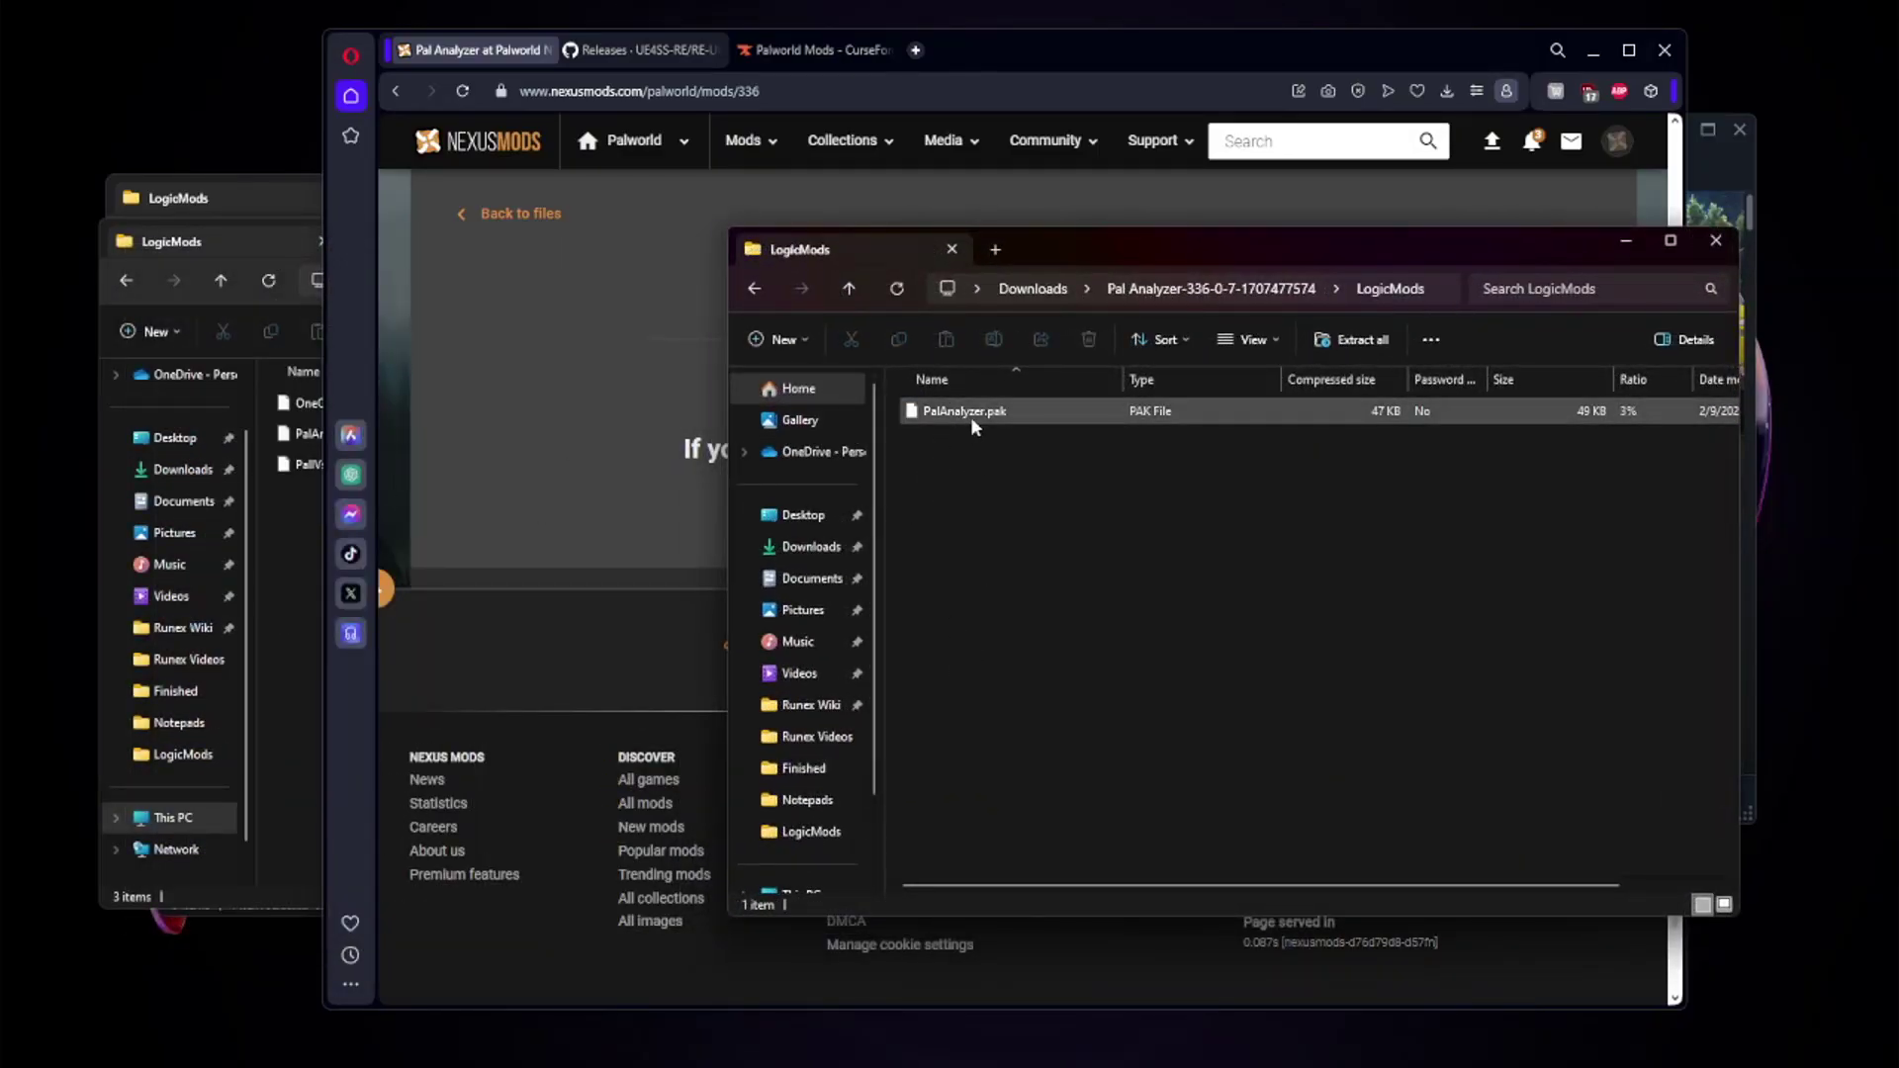
{"action": "left_click", "coordinate": [291, 588]}
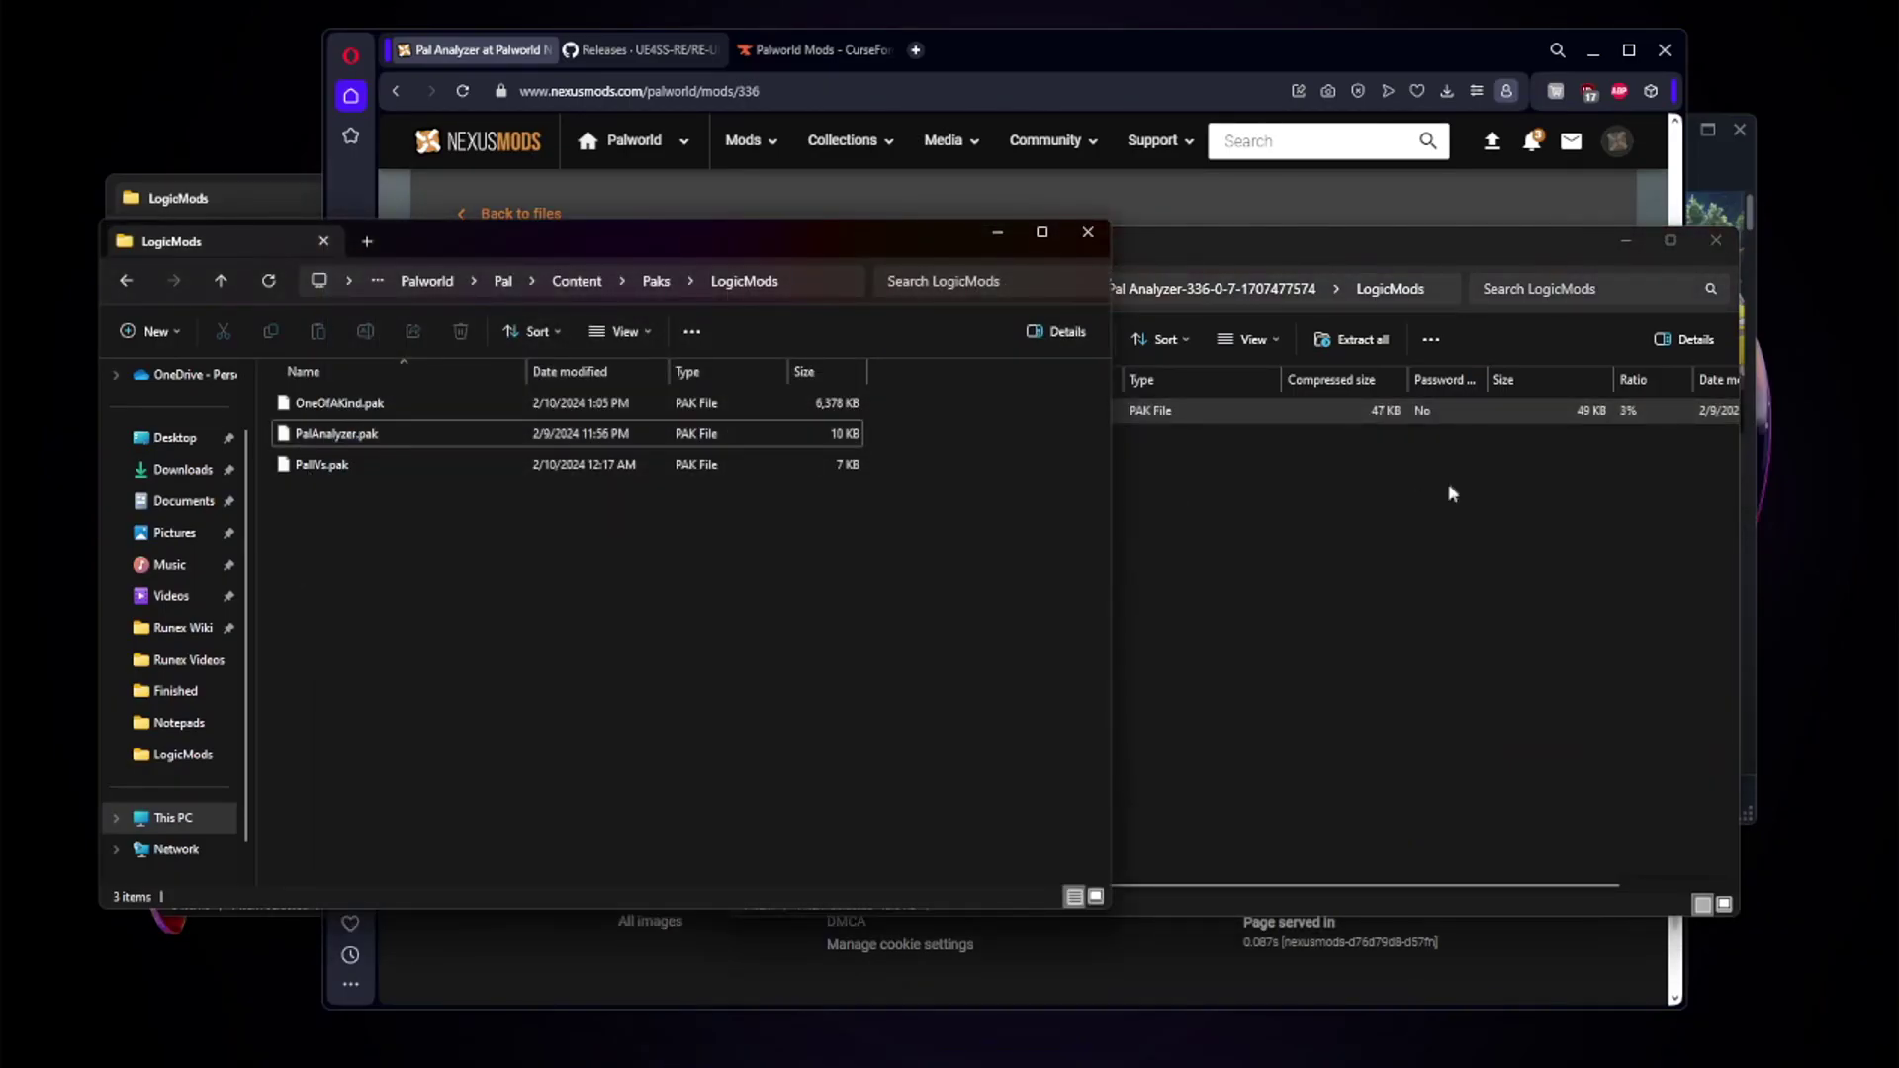
{"action": "left_click_drag", "start_coordinate": [1158, 410], "coordinate": [569, 495]}
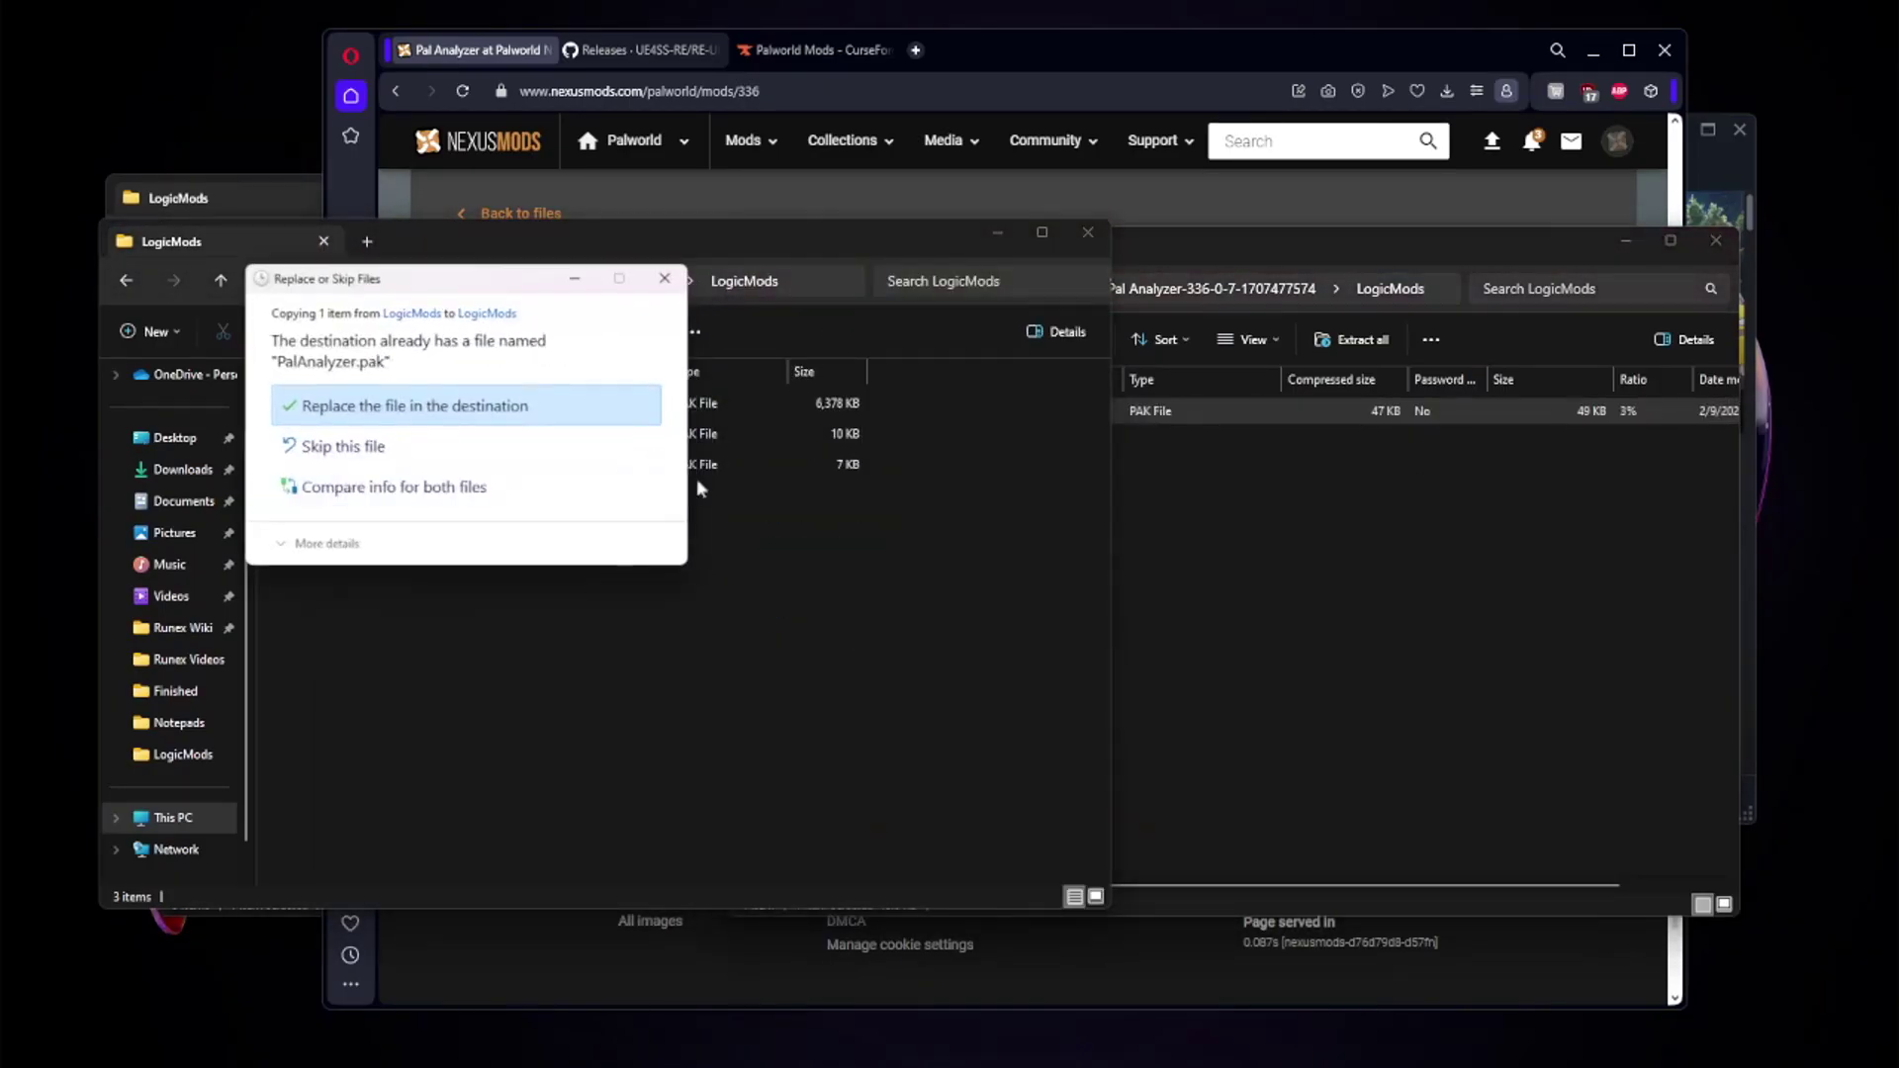
{"action": "left_click", "coordinate": [412, 415]}
{"action": "key", "text": "alt+Tab"}
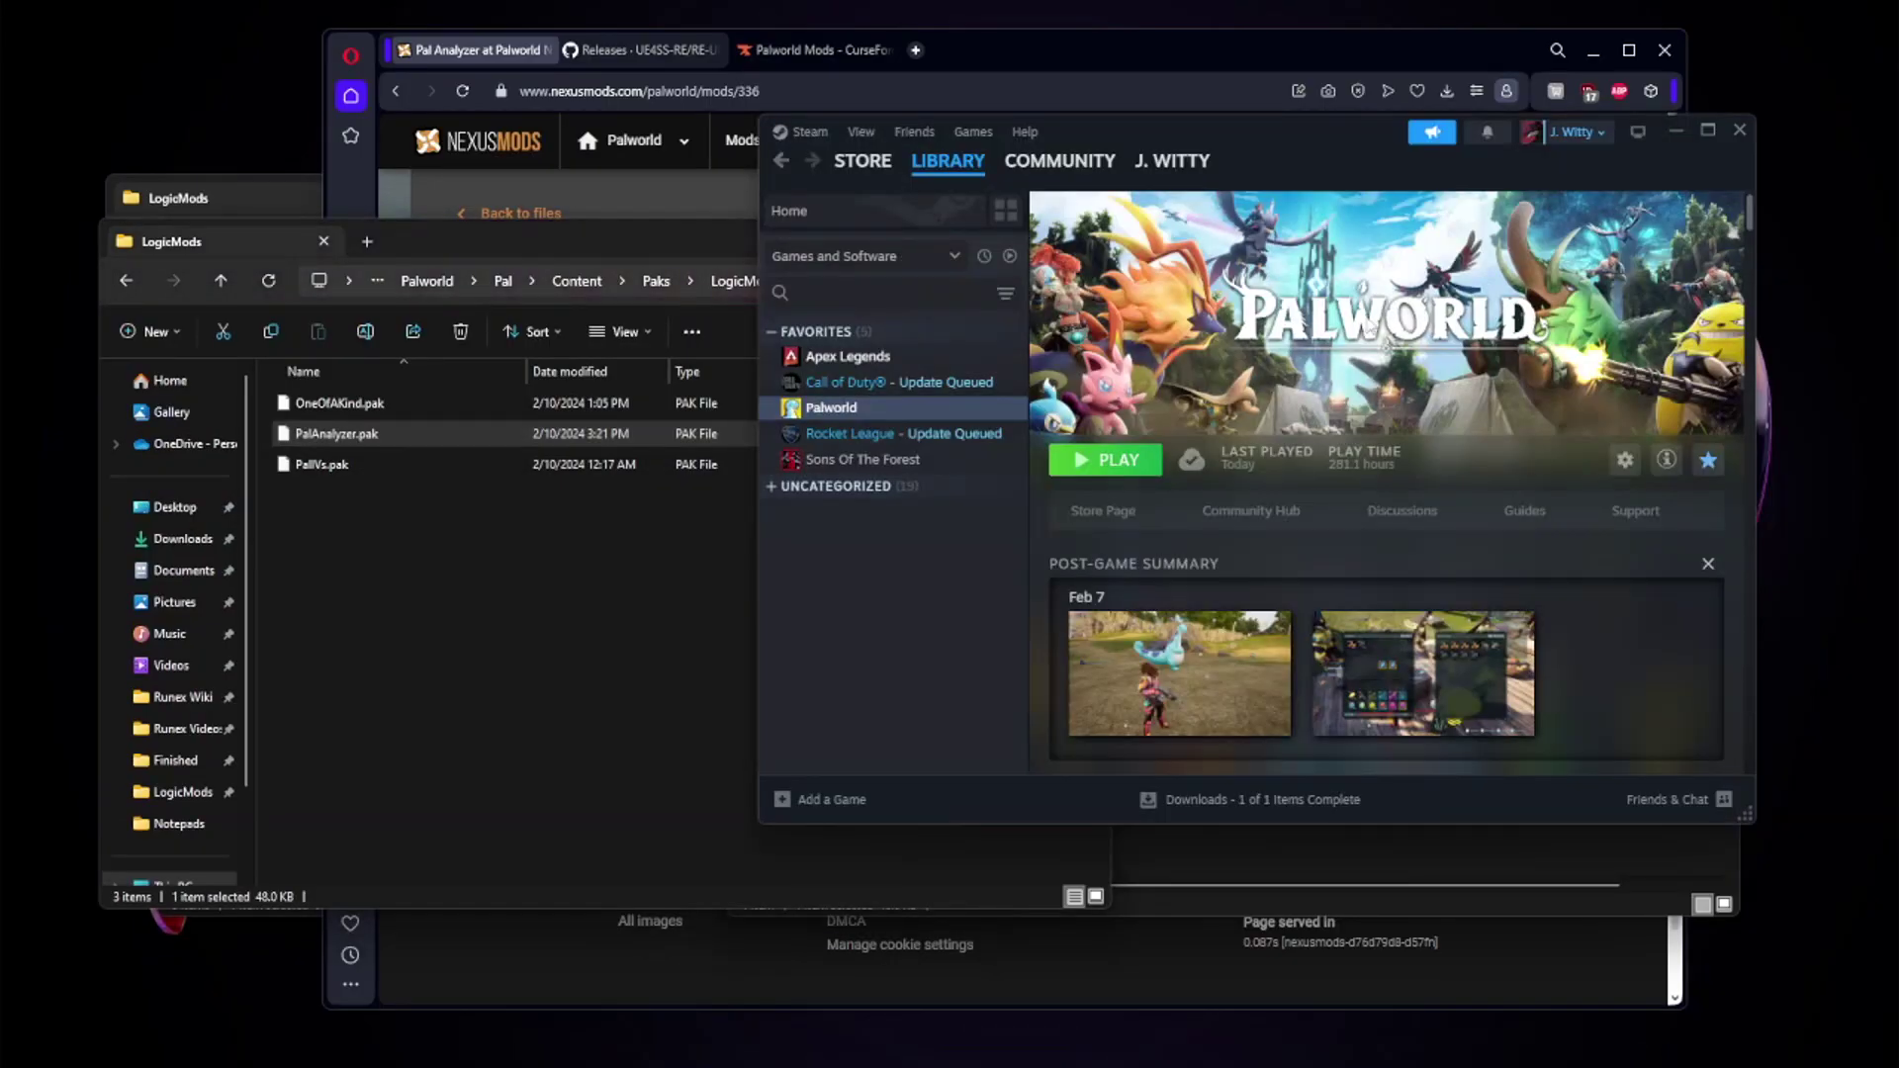
Step: Launch modded Palworld, approach a Sparkit to see its analyzer stats, and throw a Pal Sphere
{"action": "left_click", "coordinate": [1119, 473]}
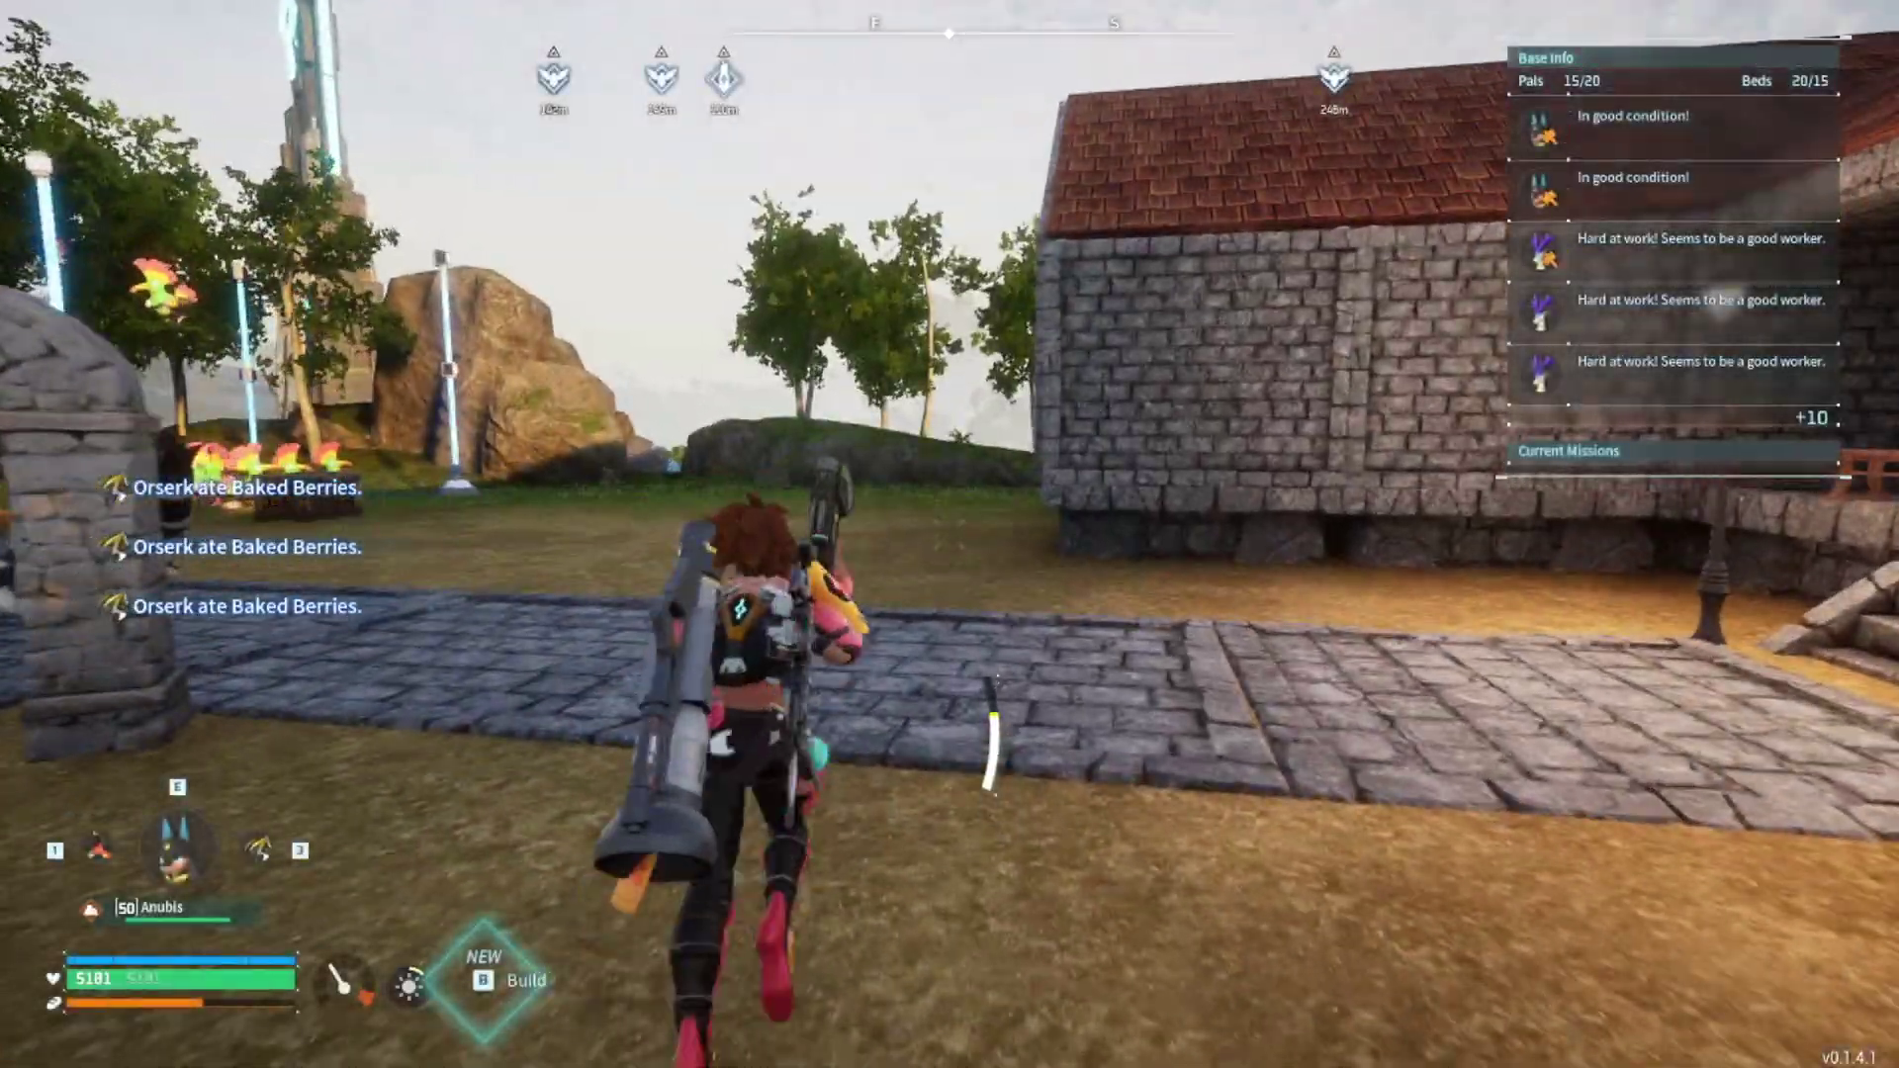
{"action": "key", "text": "w"}
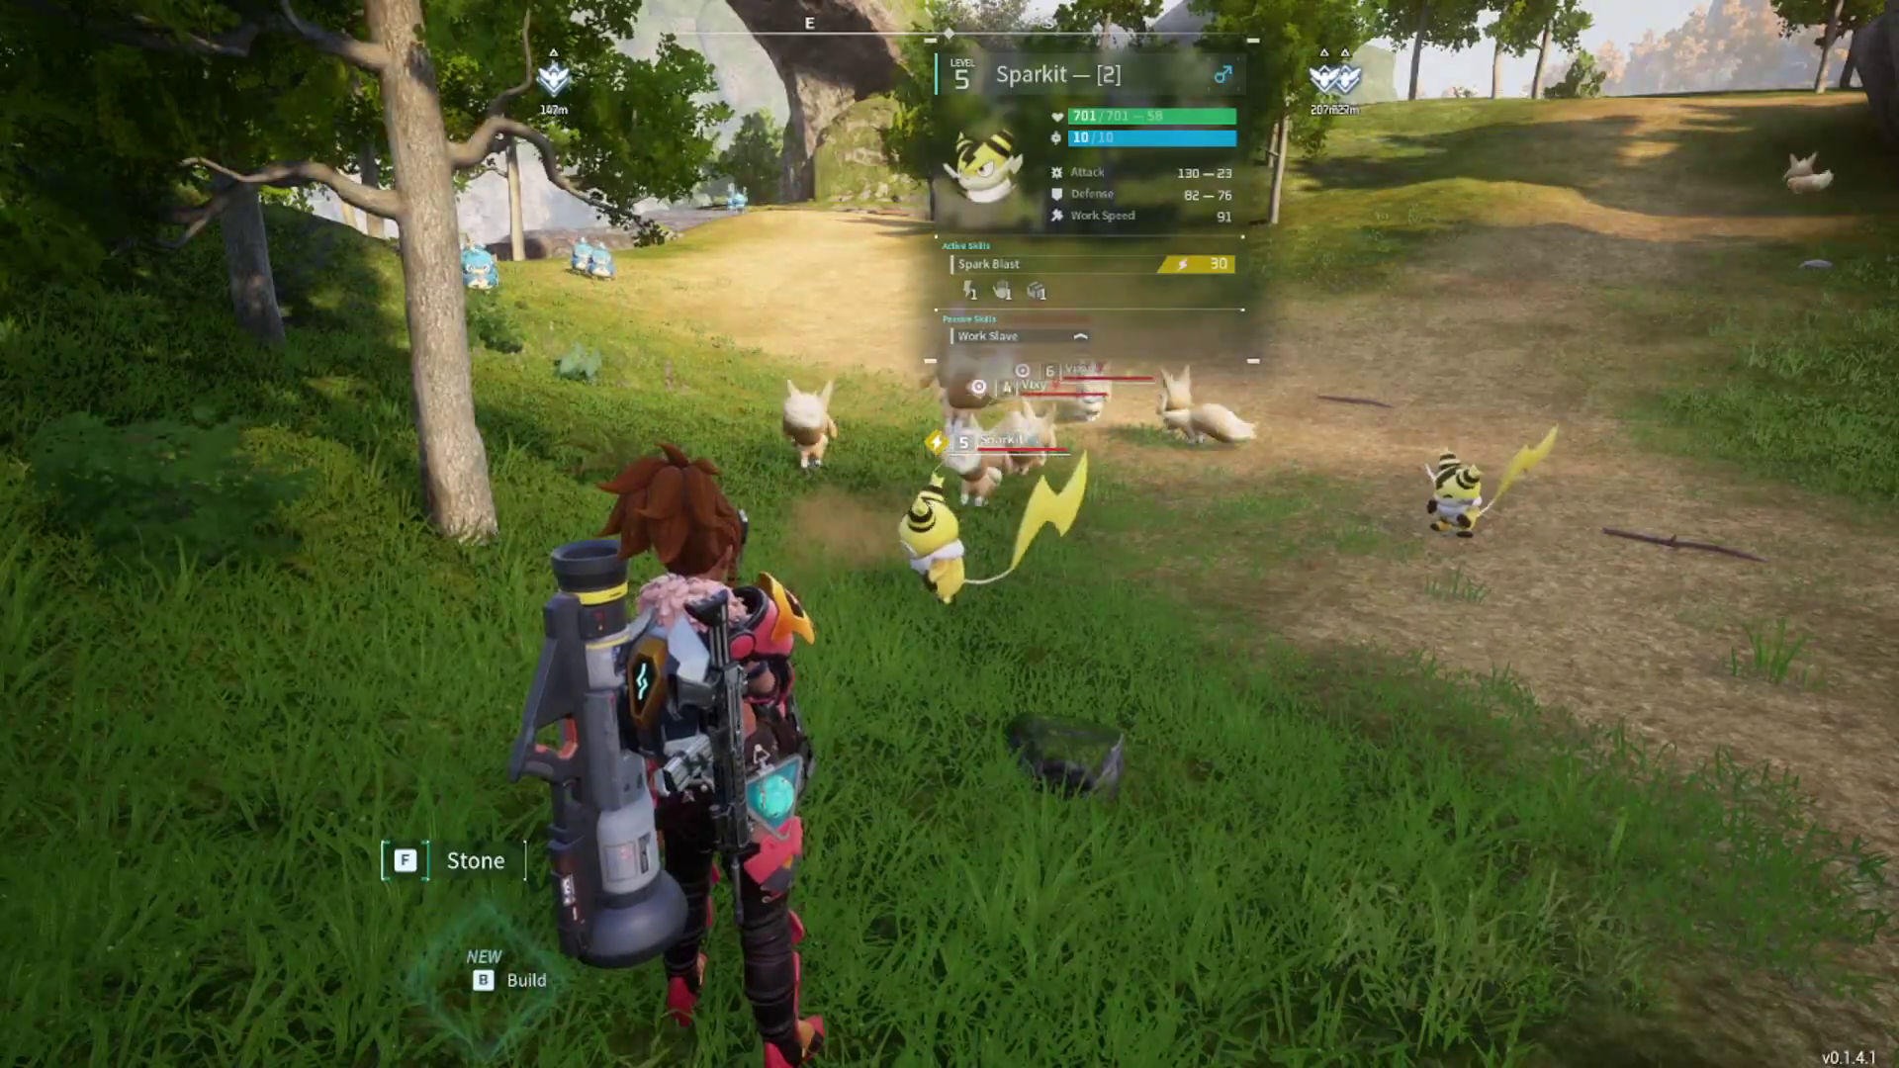
{"action": "key", "text": "q"}
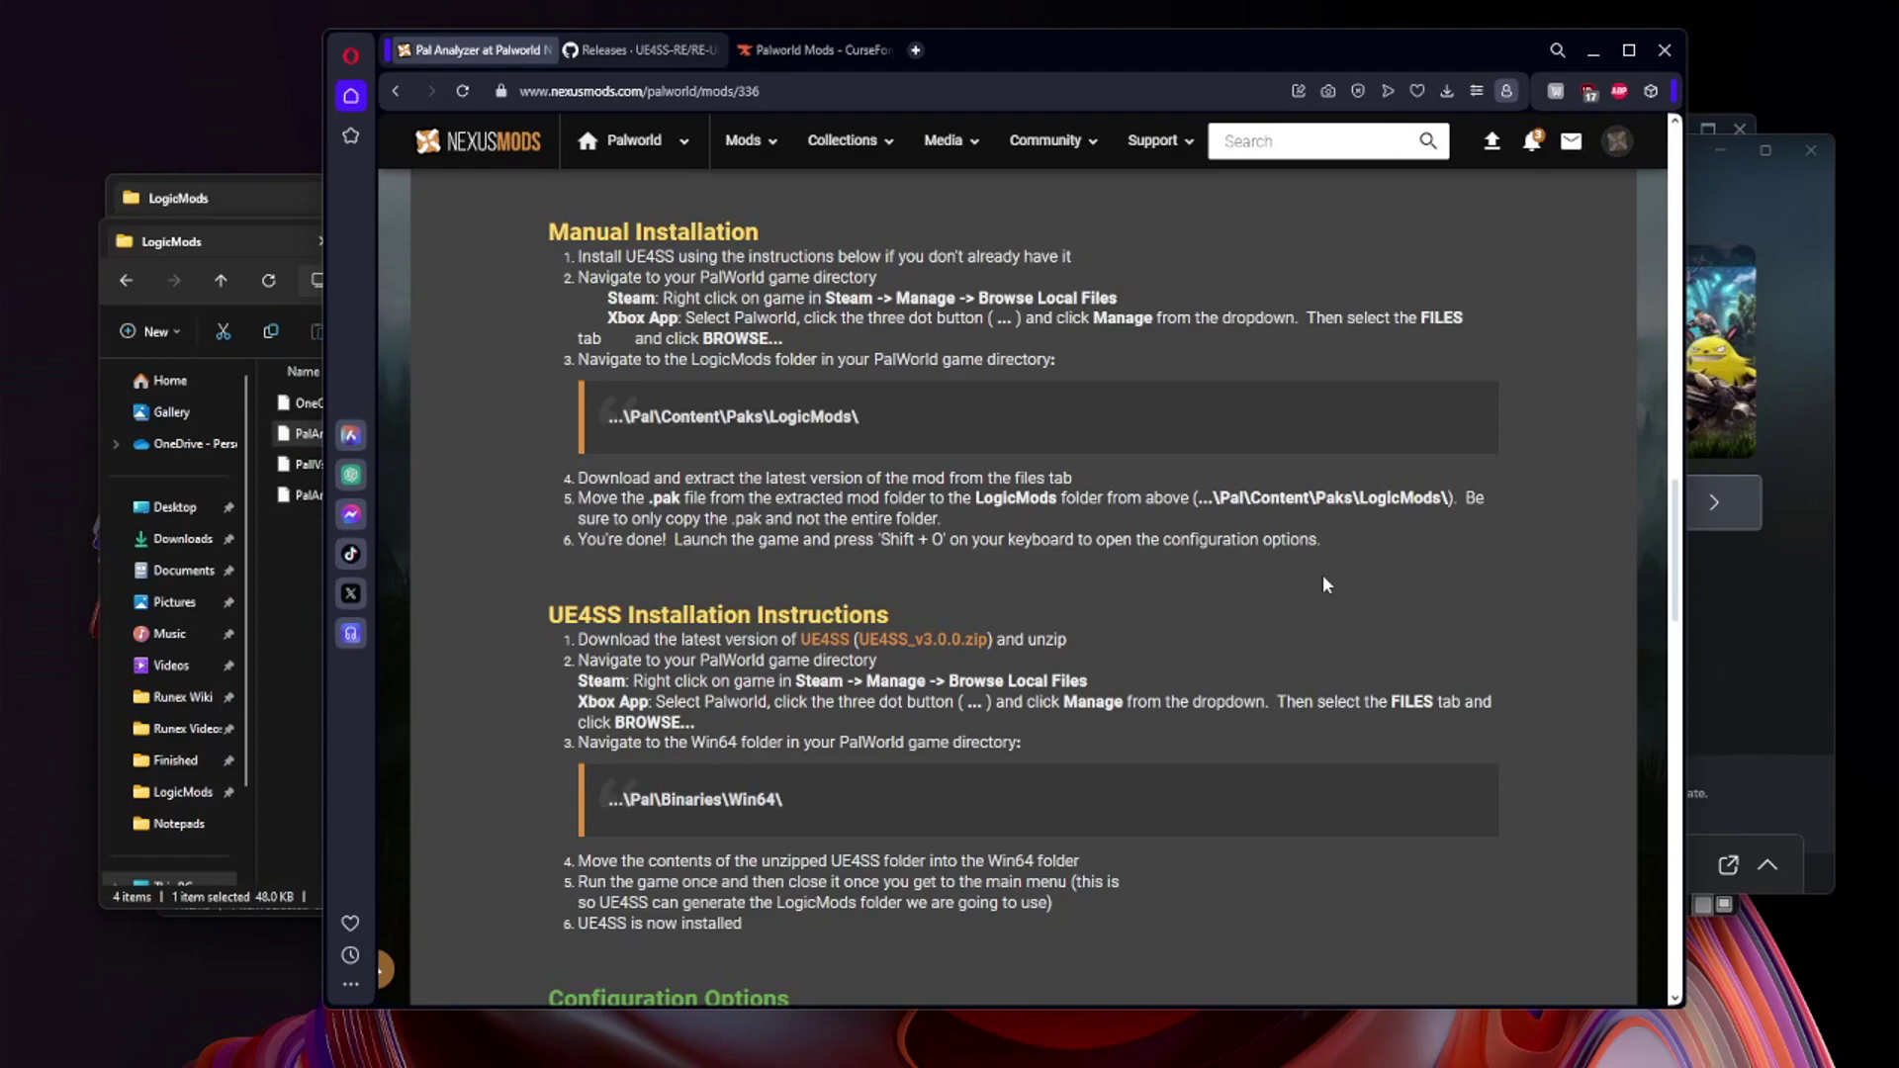
Step: Open Palworld's C:\XboxGames install folder from the Xbox app's Manage > Files page and move the window aside
{"action": "left_click", "coordinate": [1733, 633]}
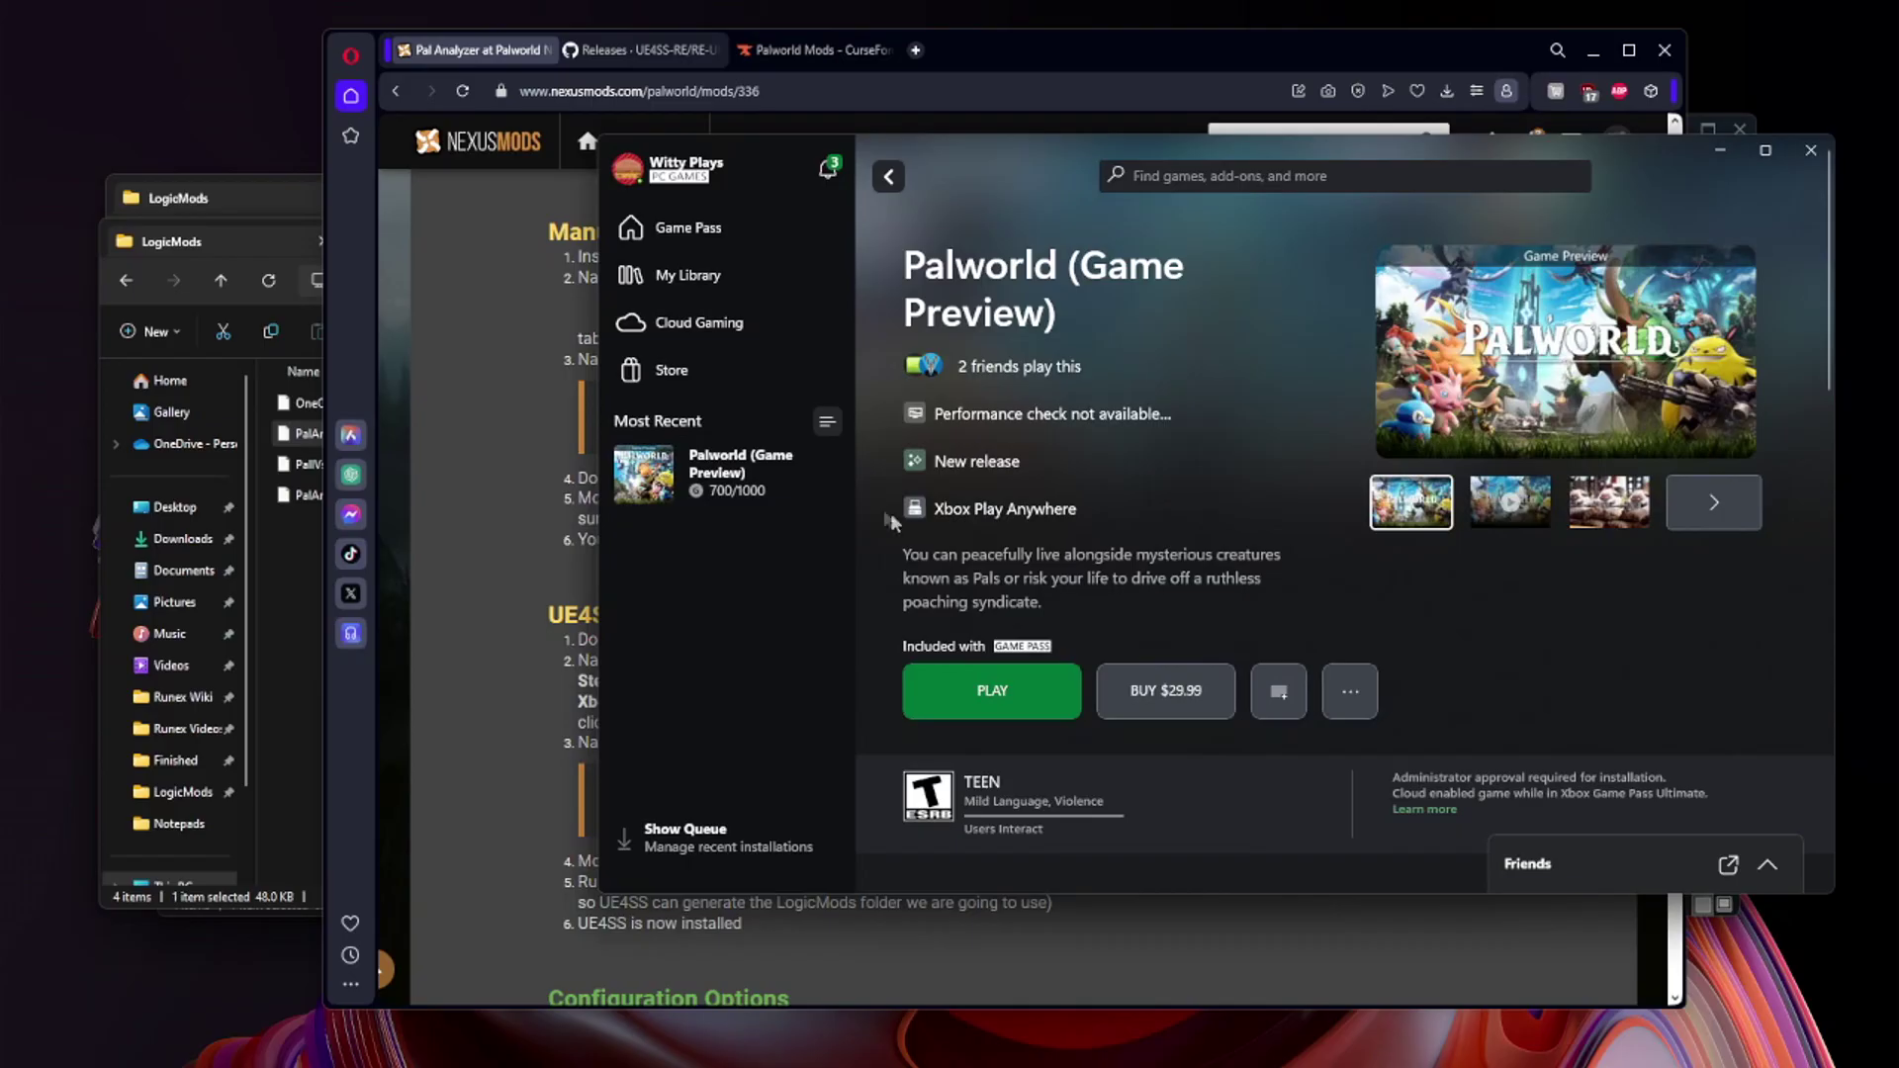
{"action": "left_click", "coordinate": [1350, 697]}
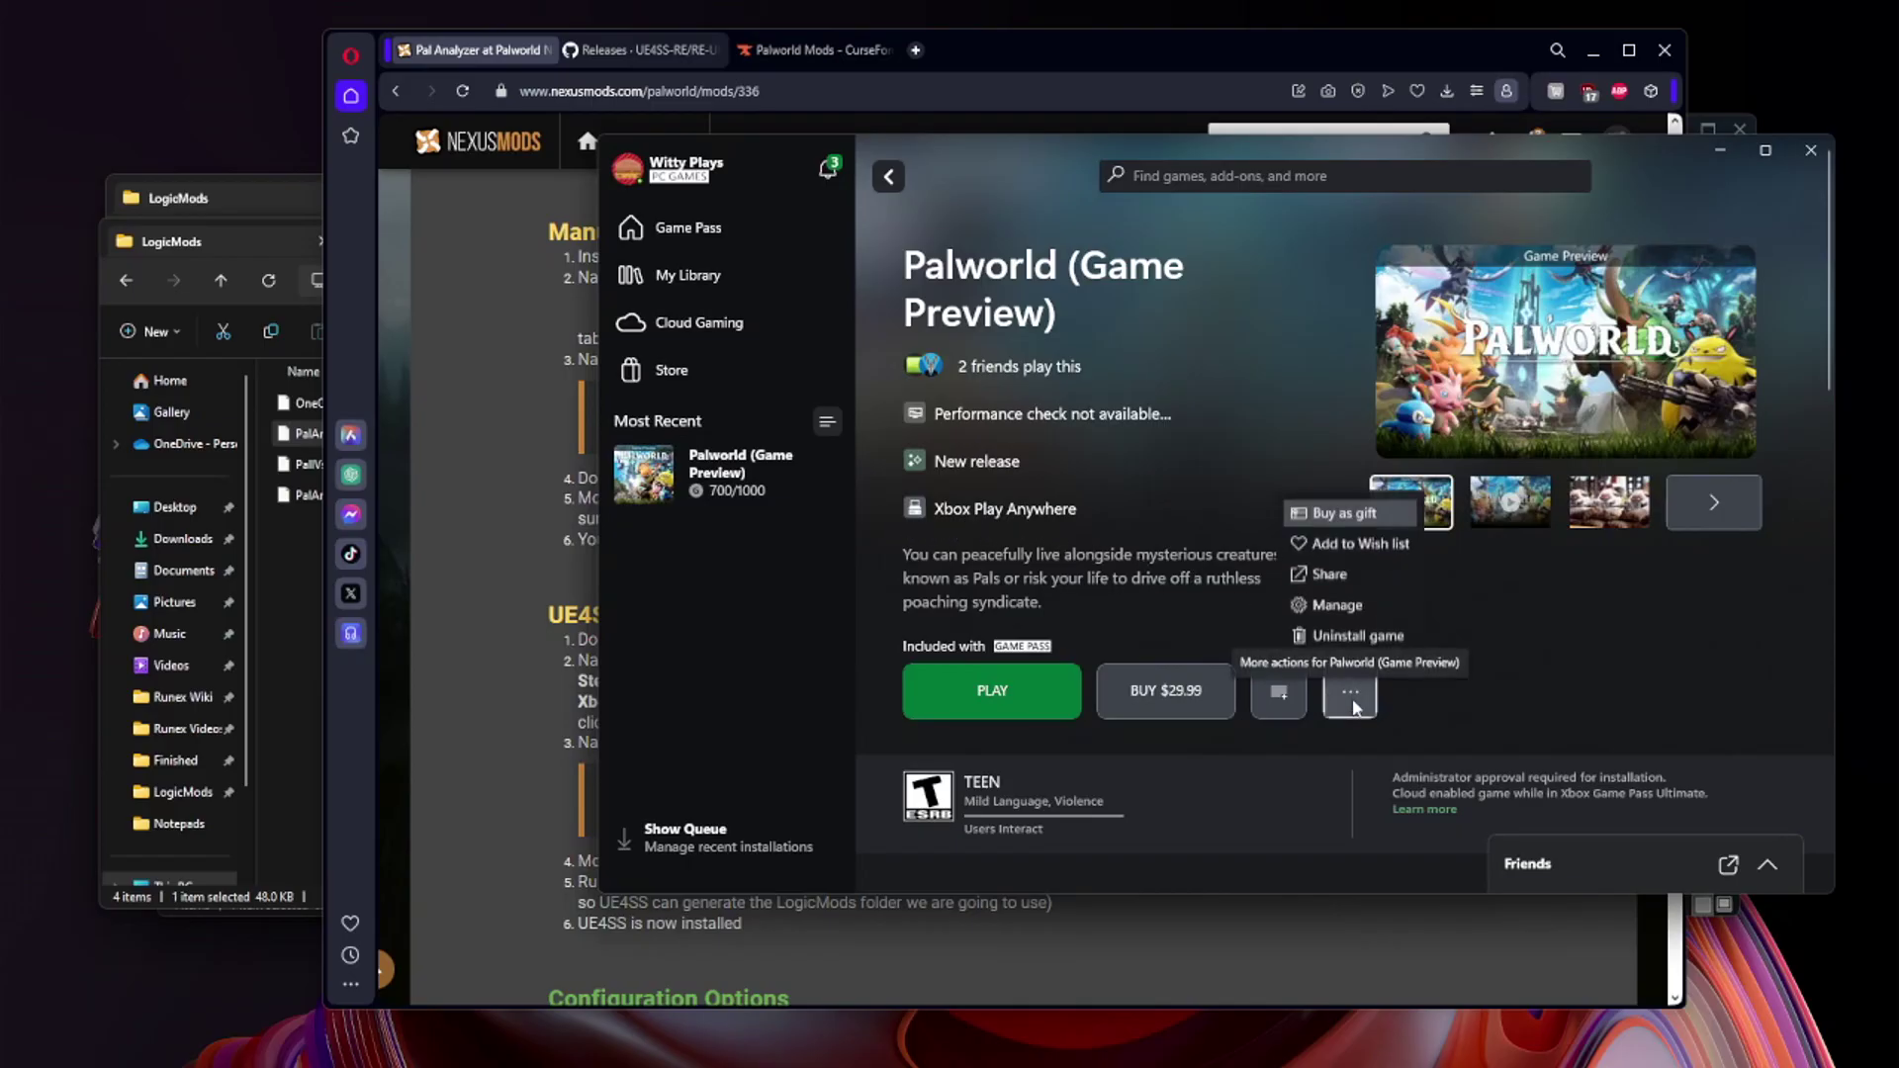
{"action": "left_click", "coordinate": [1352, 615]}
{"action": "left_click", "coordinate": [1262, 323]}
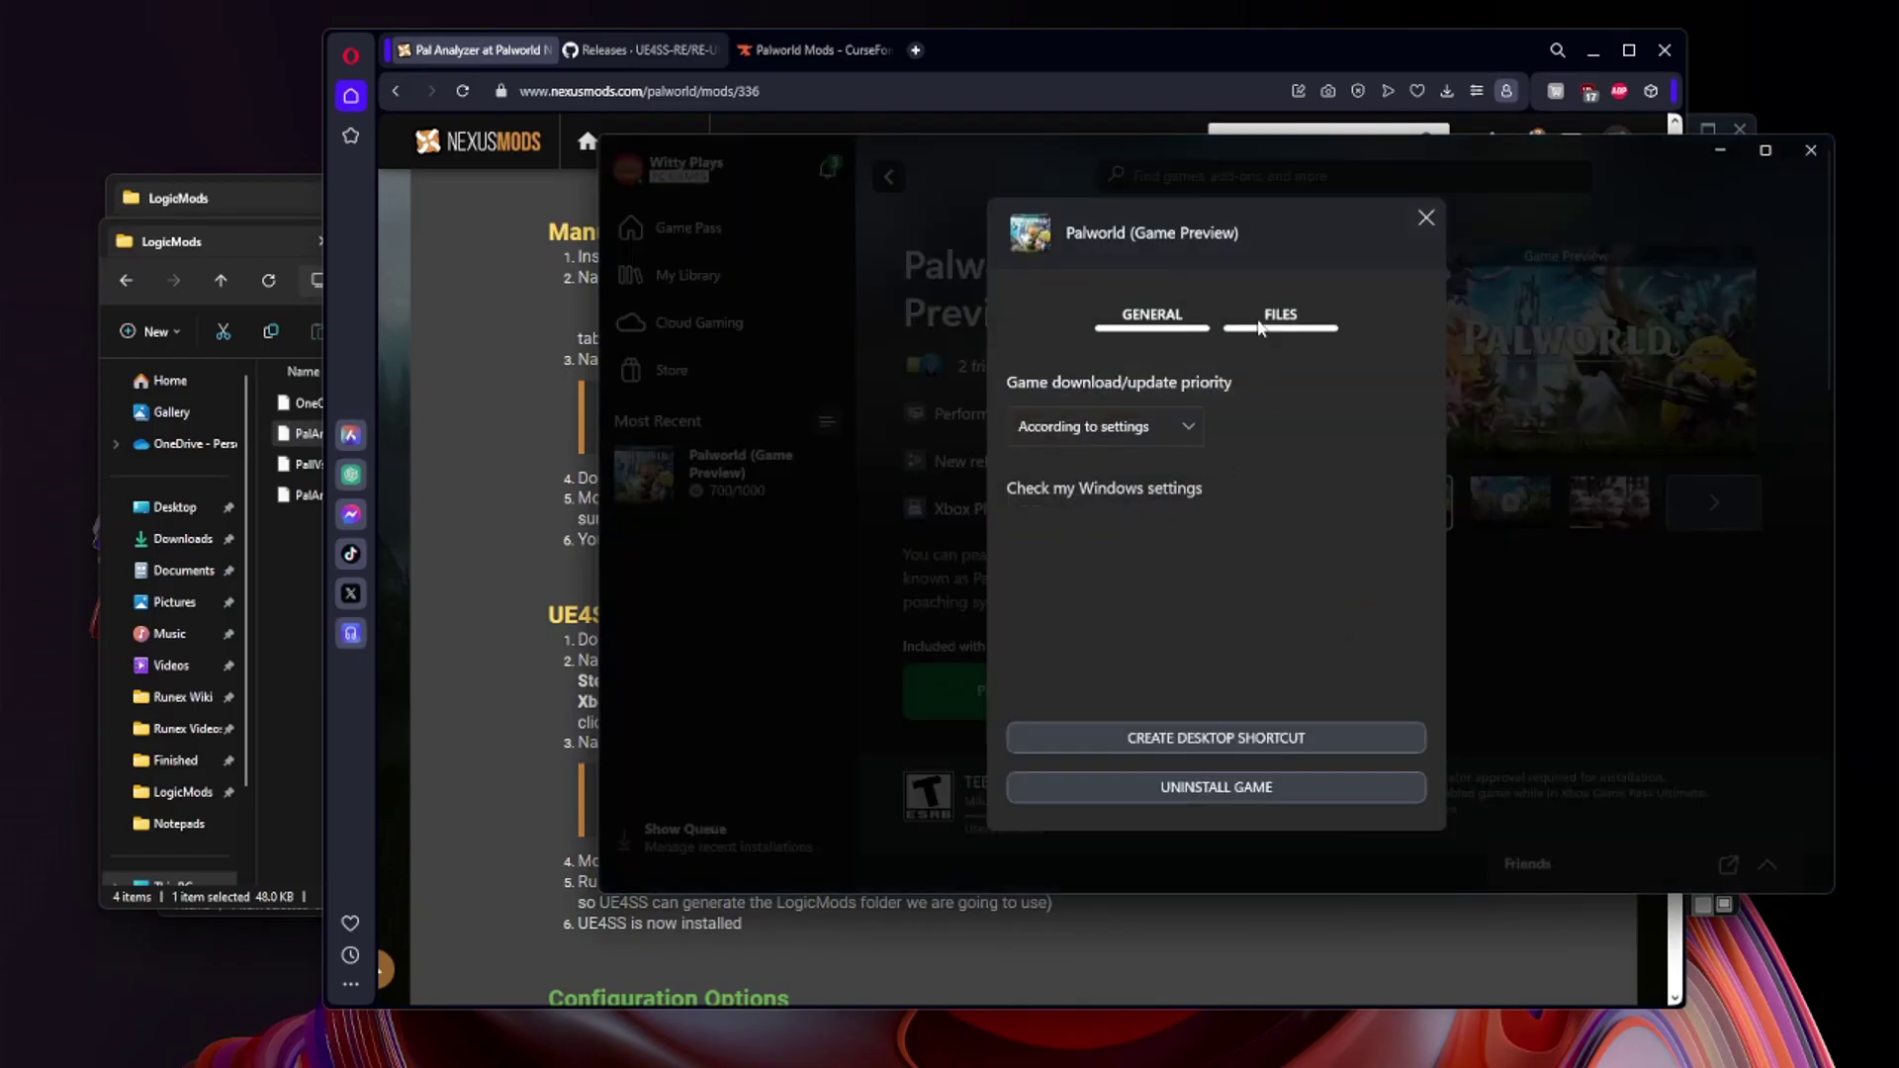
{"action": "left_click", "coordinate": [1276, 456]}
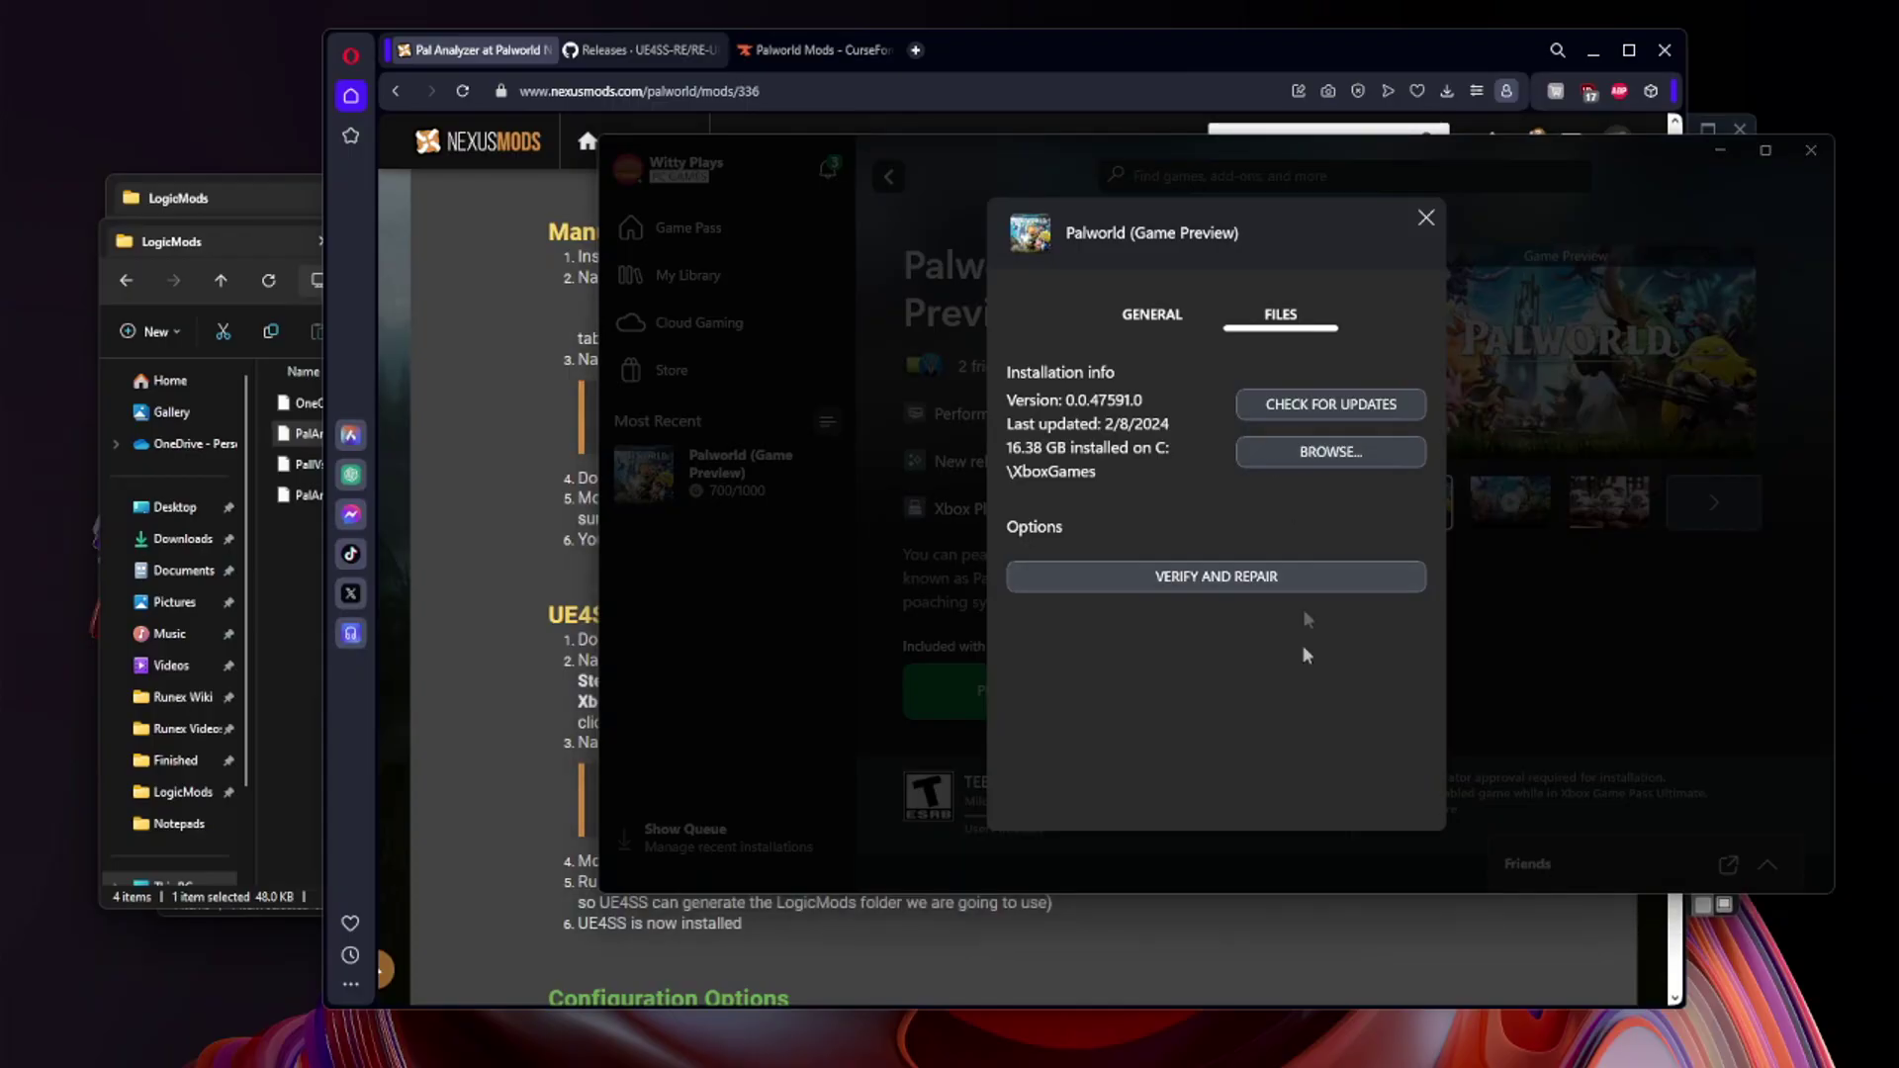
{"action": "left_click_drag", "start_coordinate": [1136, 269], "coordinate": [1078, 222]}
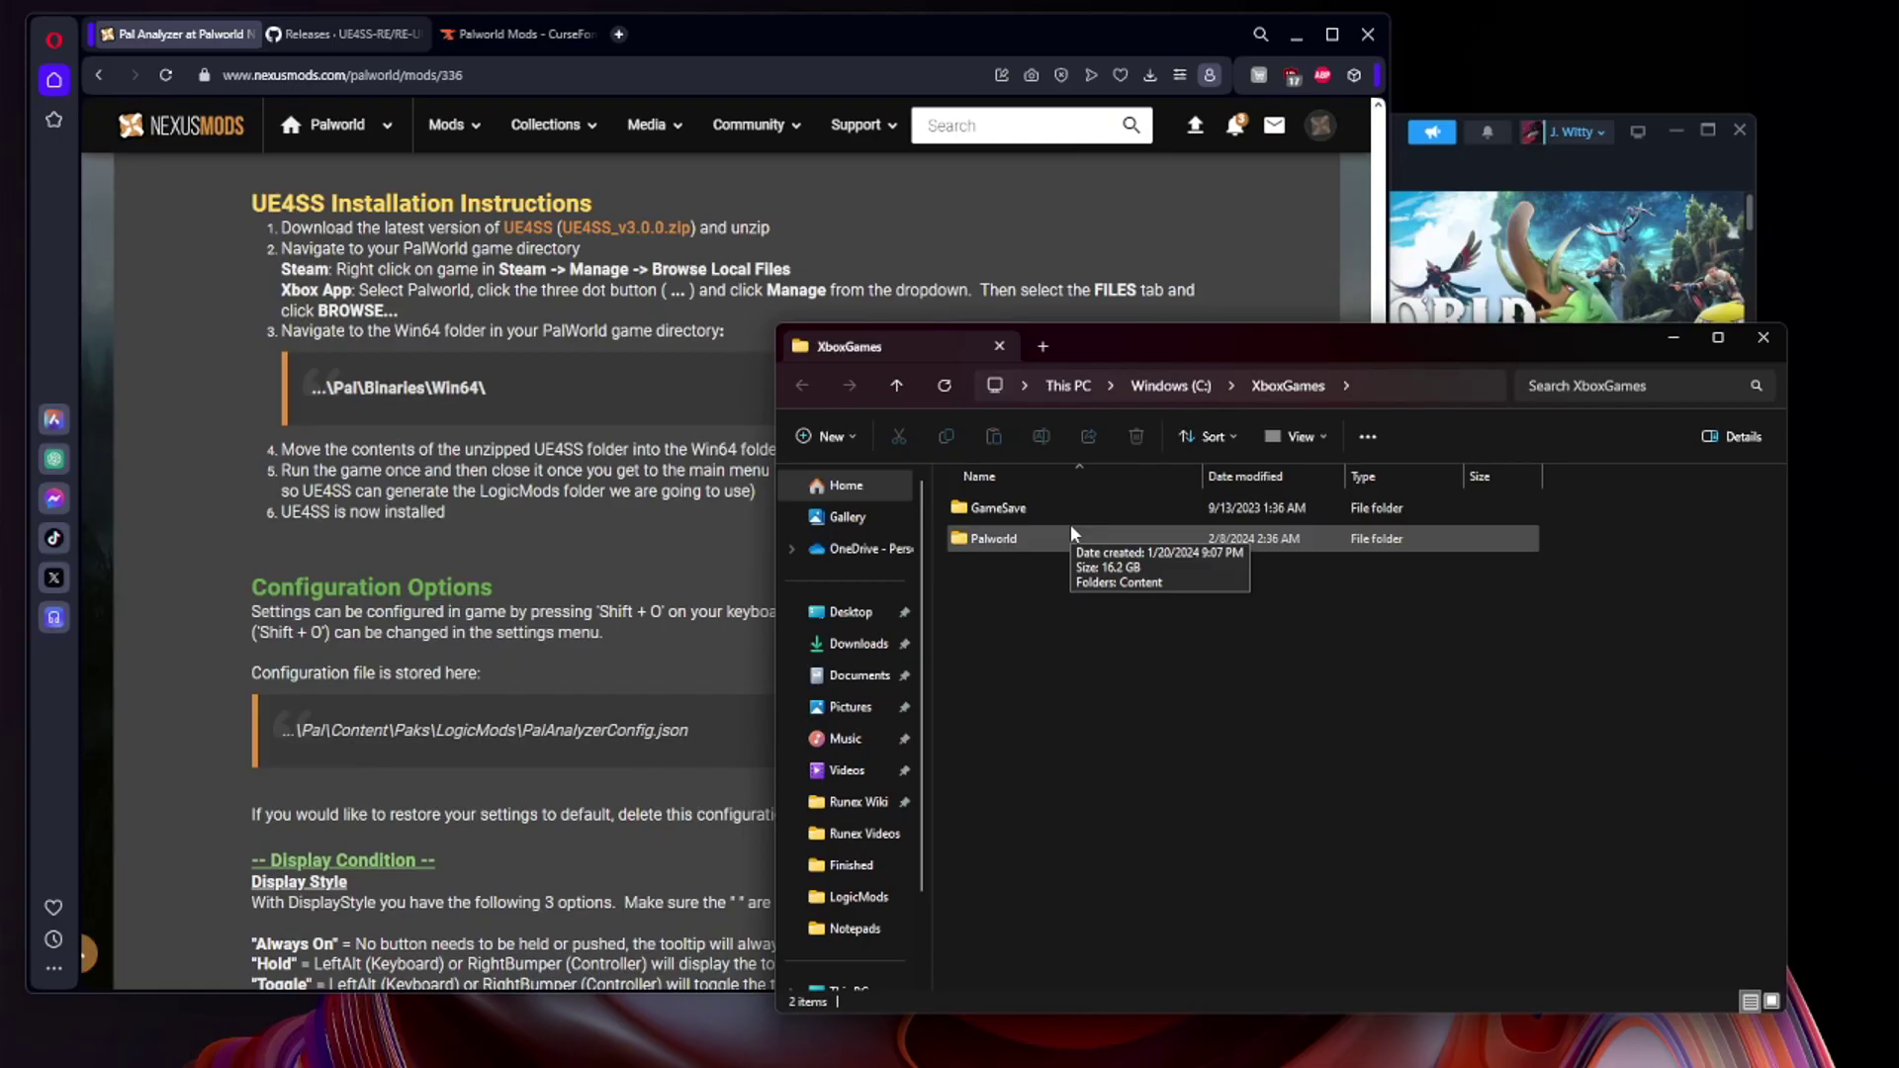
Step: Browse into Palworld\Content\Pal\Binaries\WinGDK
{"action": "double_click", "coordinate": [1070, 526]}
{"action": "double_click", "coordinate": [1025, 509]}
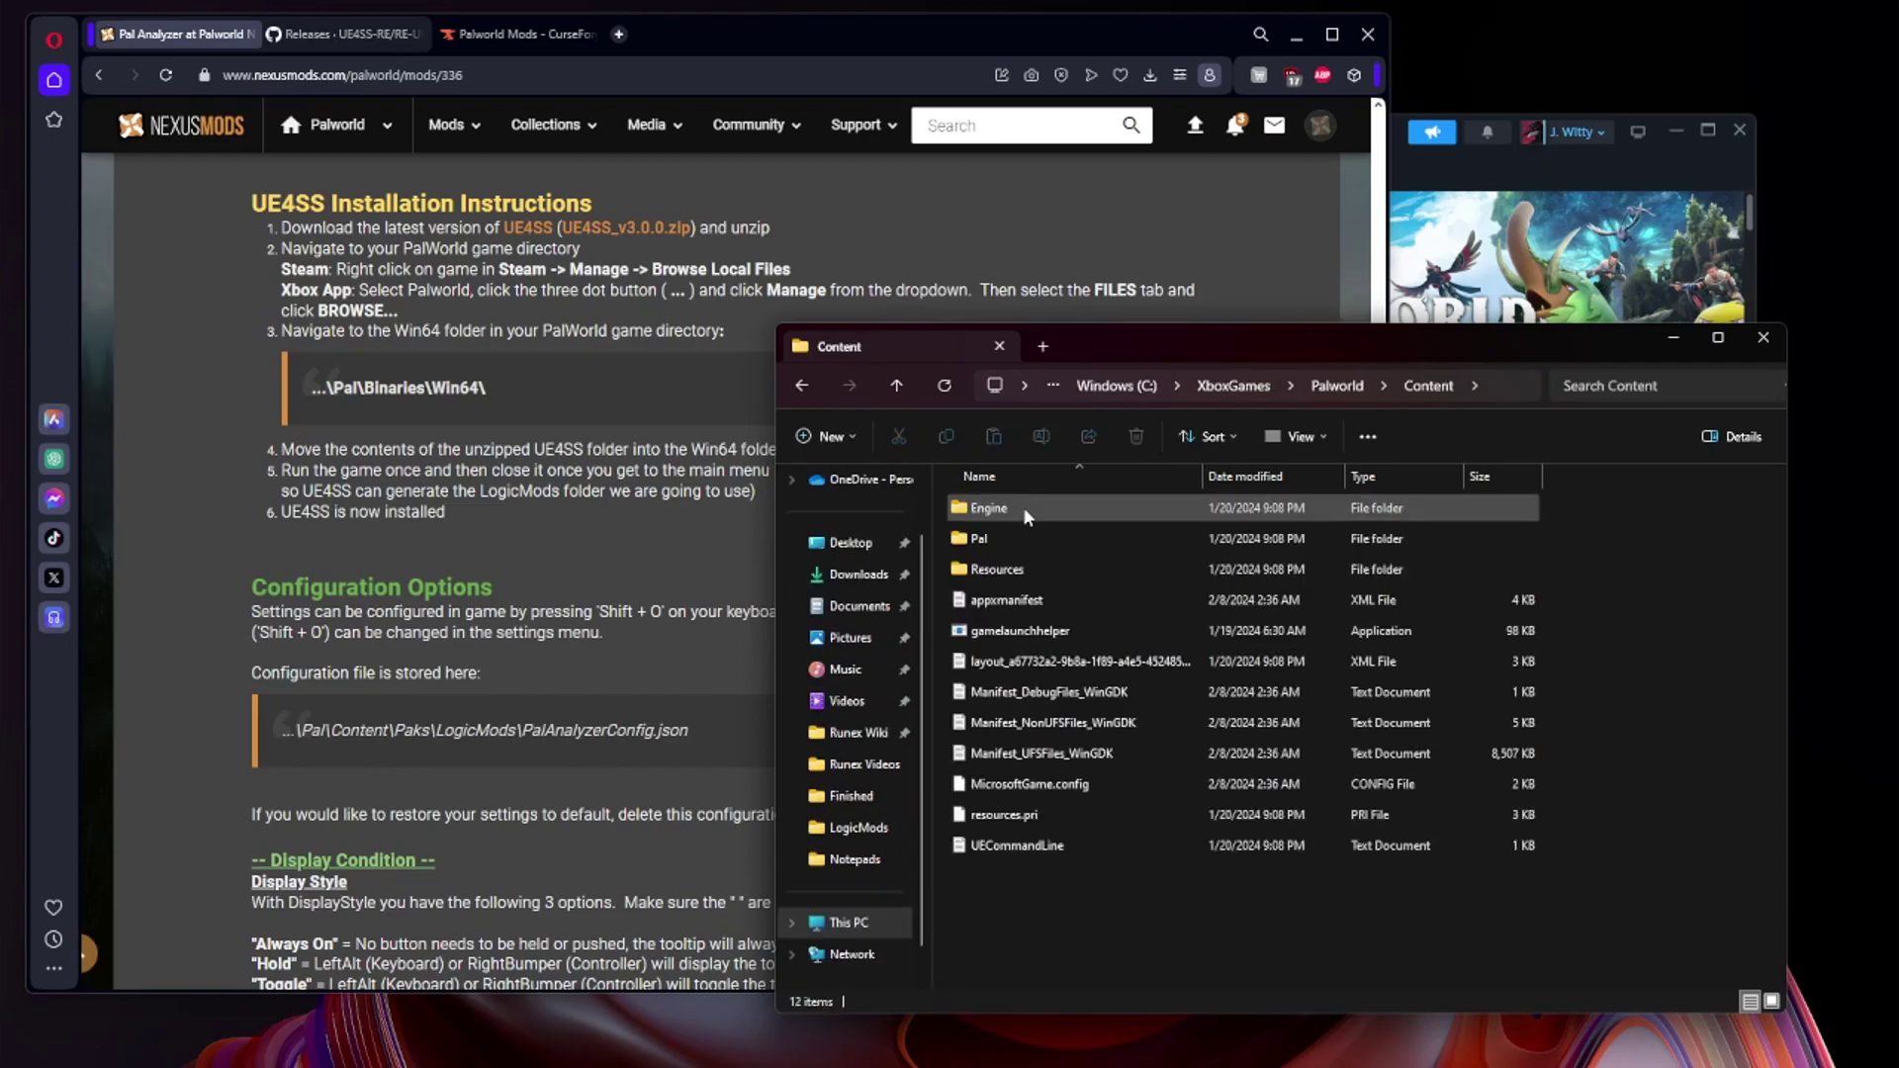
{"action": "double_click", "coordinate": [1021, 538]}
{"action": "double_click", "coordinate": [1015, 506]}
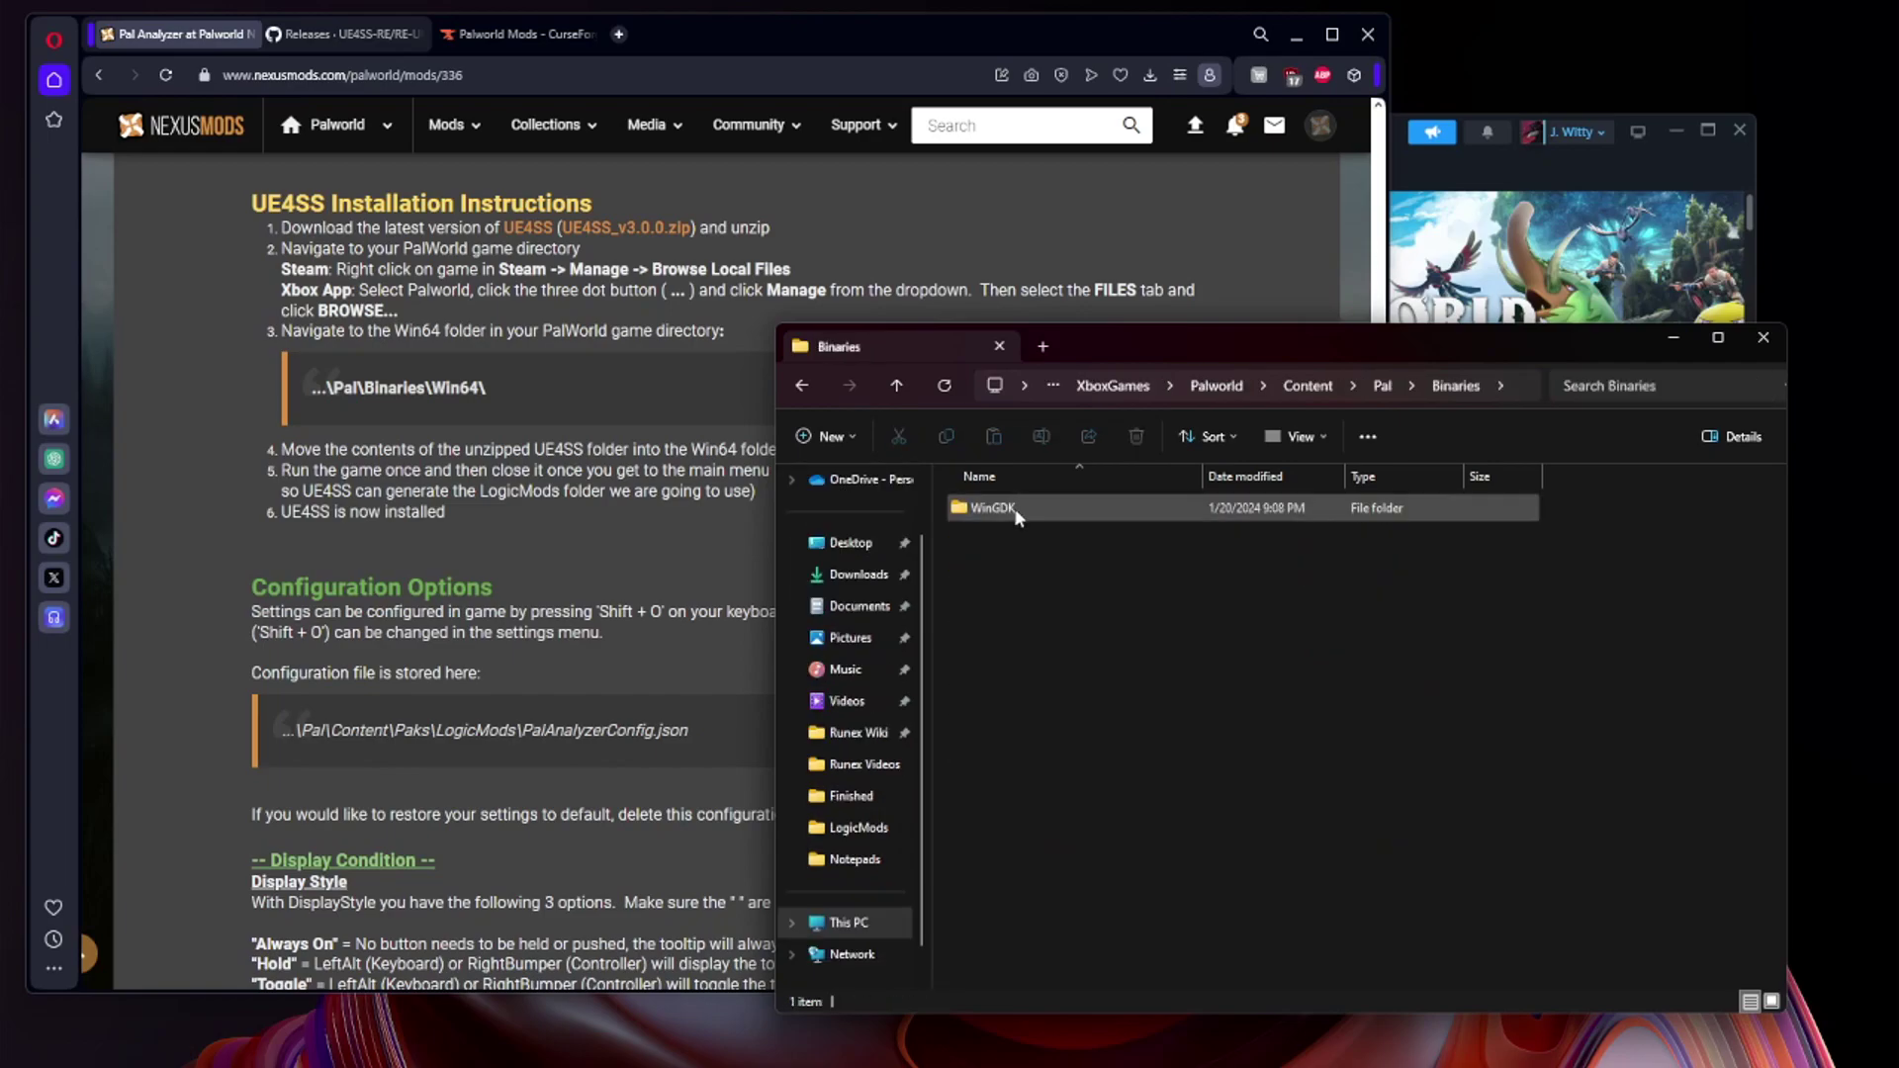
{"action": "double_click", "coordinate": [1017, 514]}
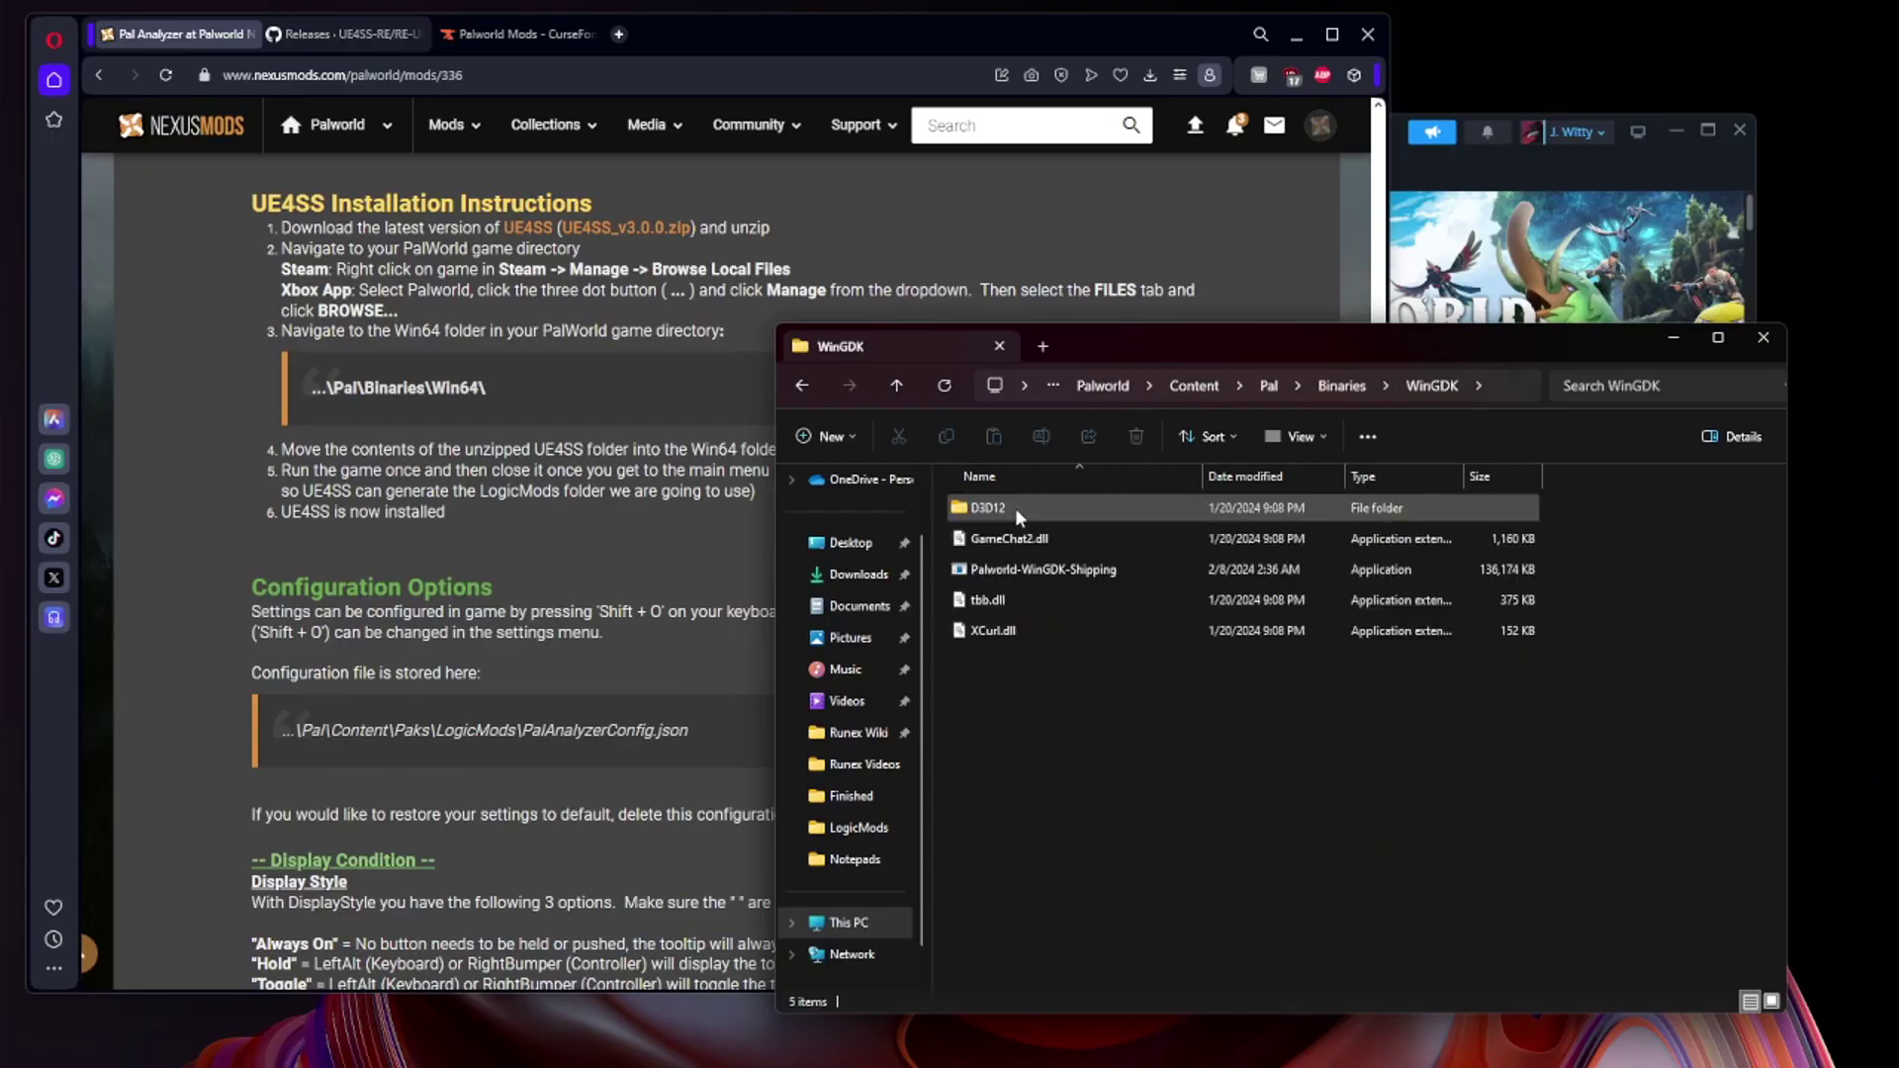
Step: Copy all six UE4SS_v3.0.0 files into the WinGDK folder
{"action": "key", "text": "alt+Tab"}
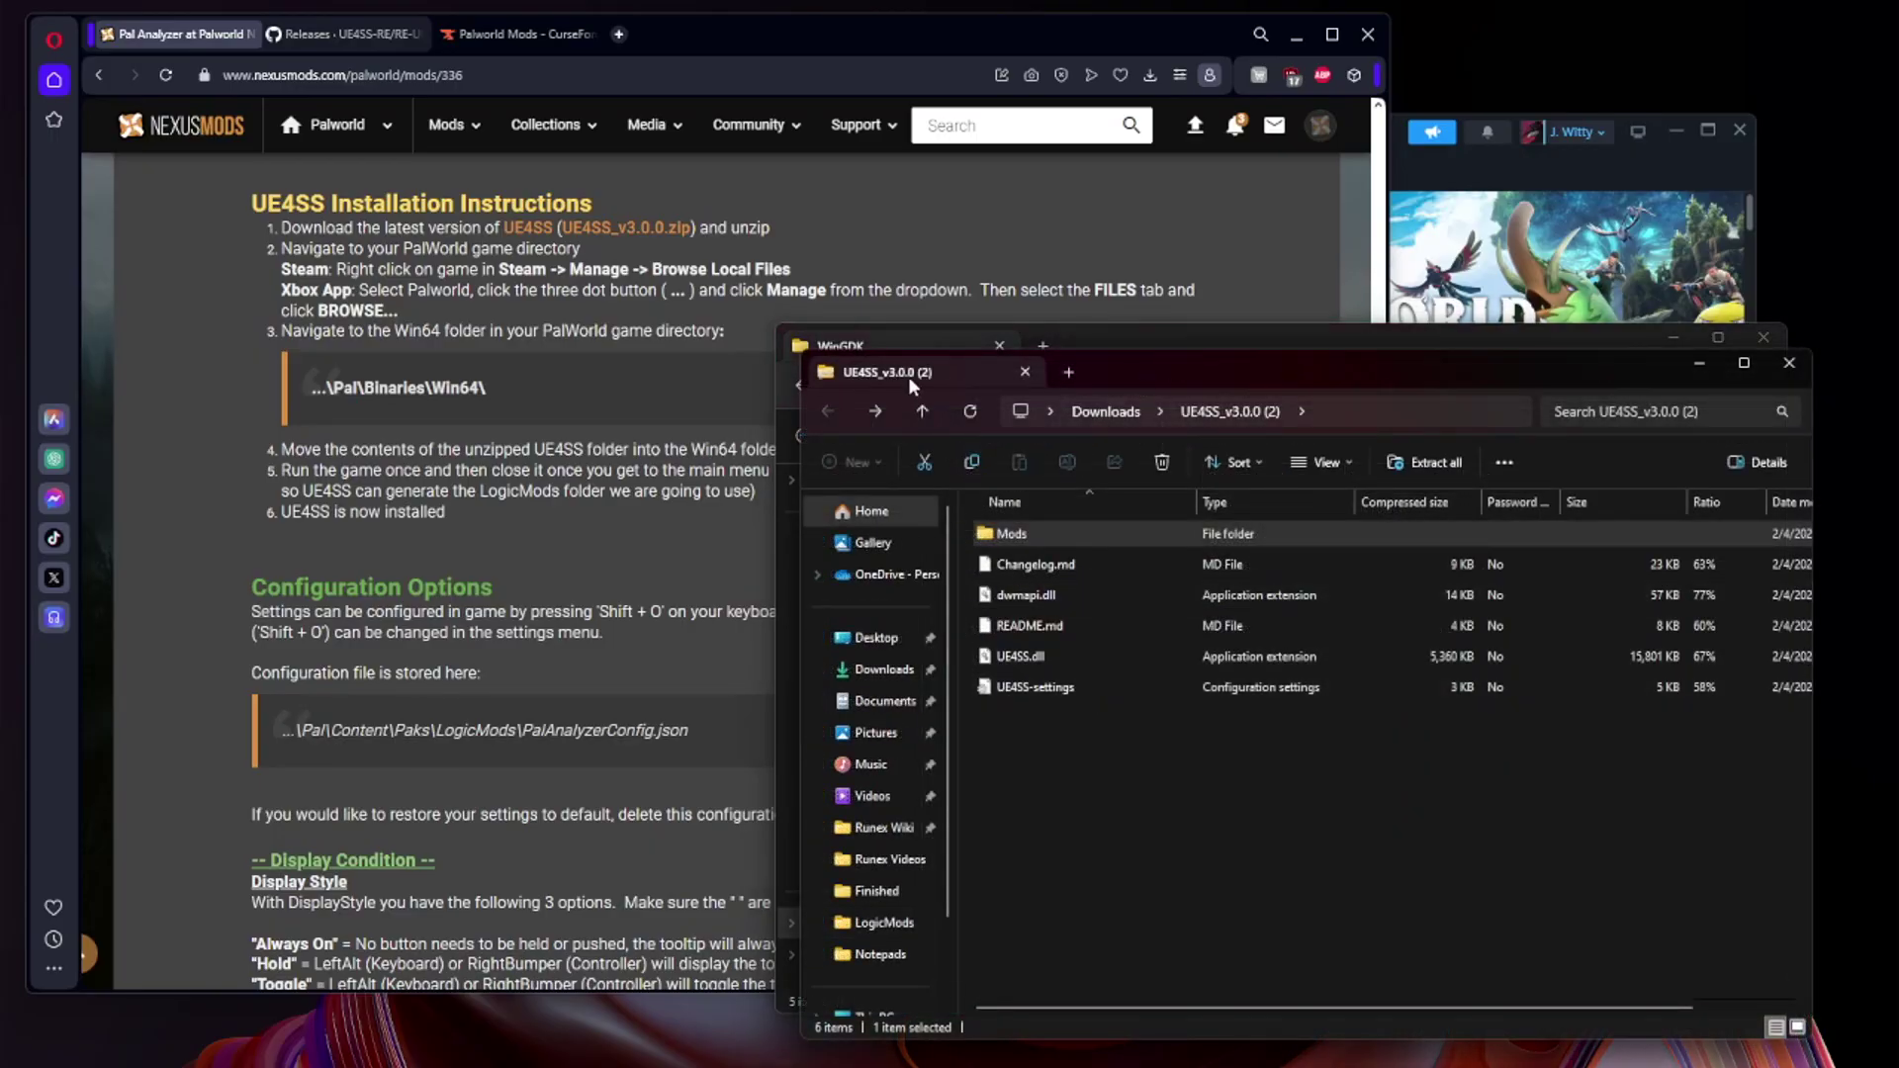
{"action": "left_click_drag", "start_coordinate": [1128, 372], "coordinate": [411, 272]}
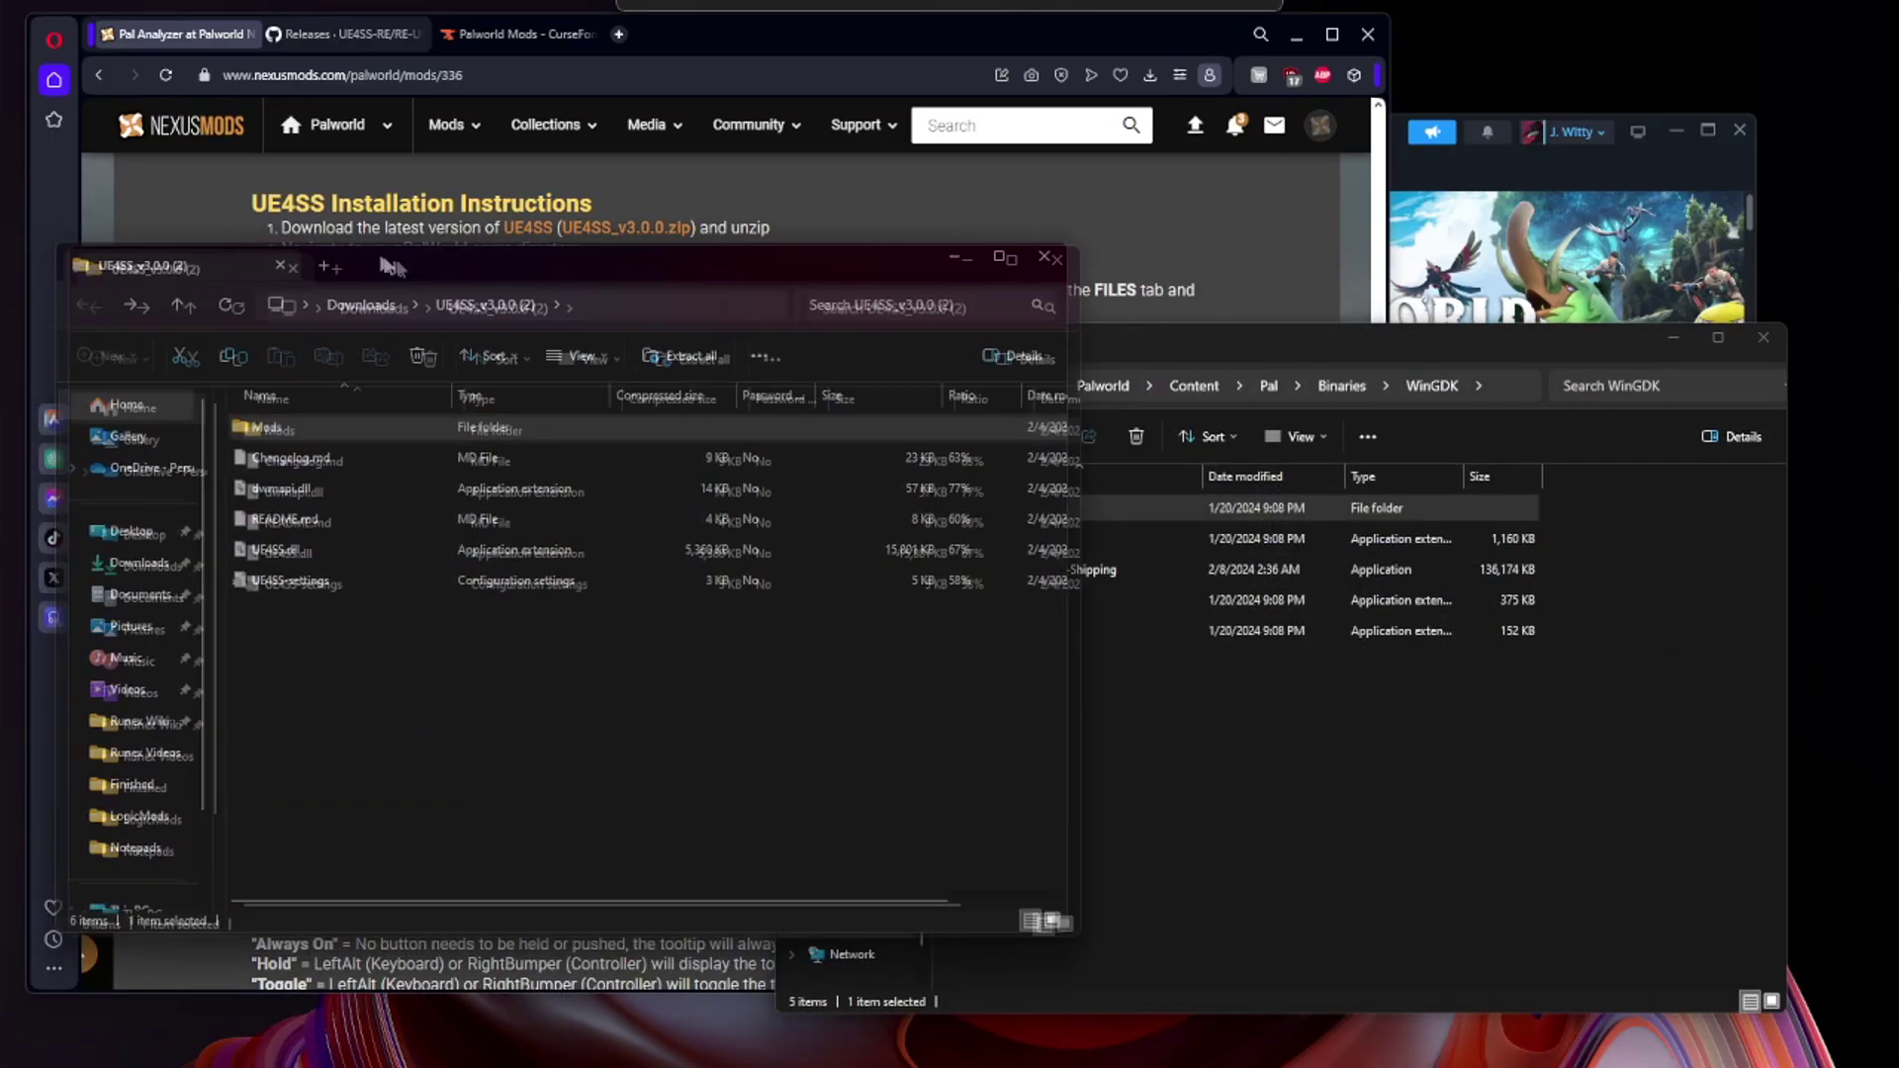
{"action": "left_click_drag", "start_coordinate": [314, 633], "coordinate": [1220, 780]}
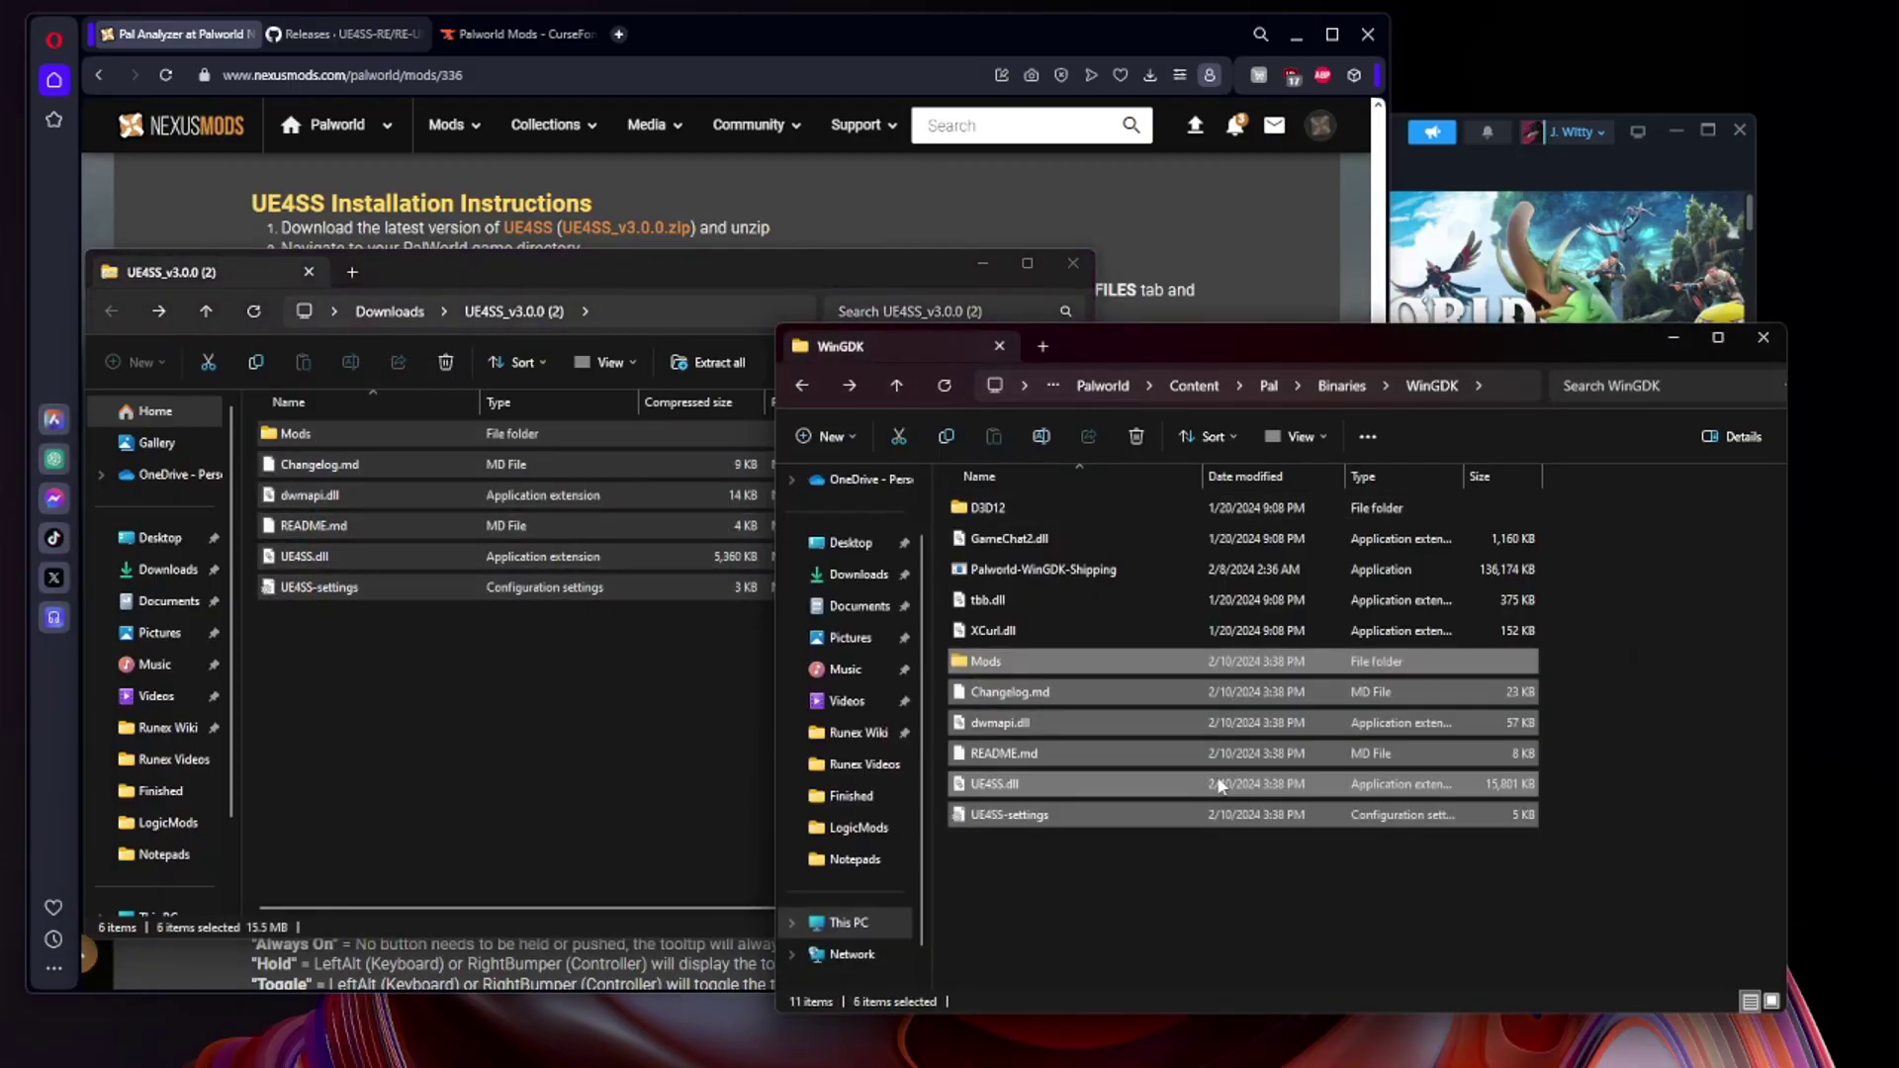
{"action": "left_click", "coordinate": [1207, 912]}
Step: Go back to Palworld's Content folder and into Engine\Binaries
{"action": "triple_click", "coordinate": [898, 388]}
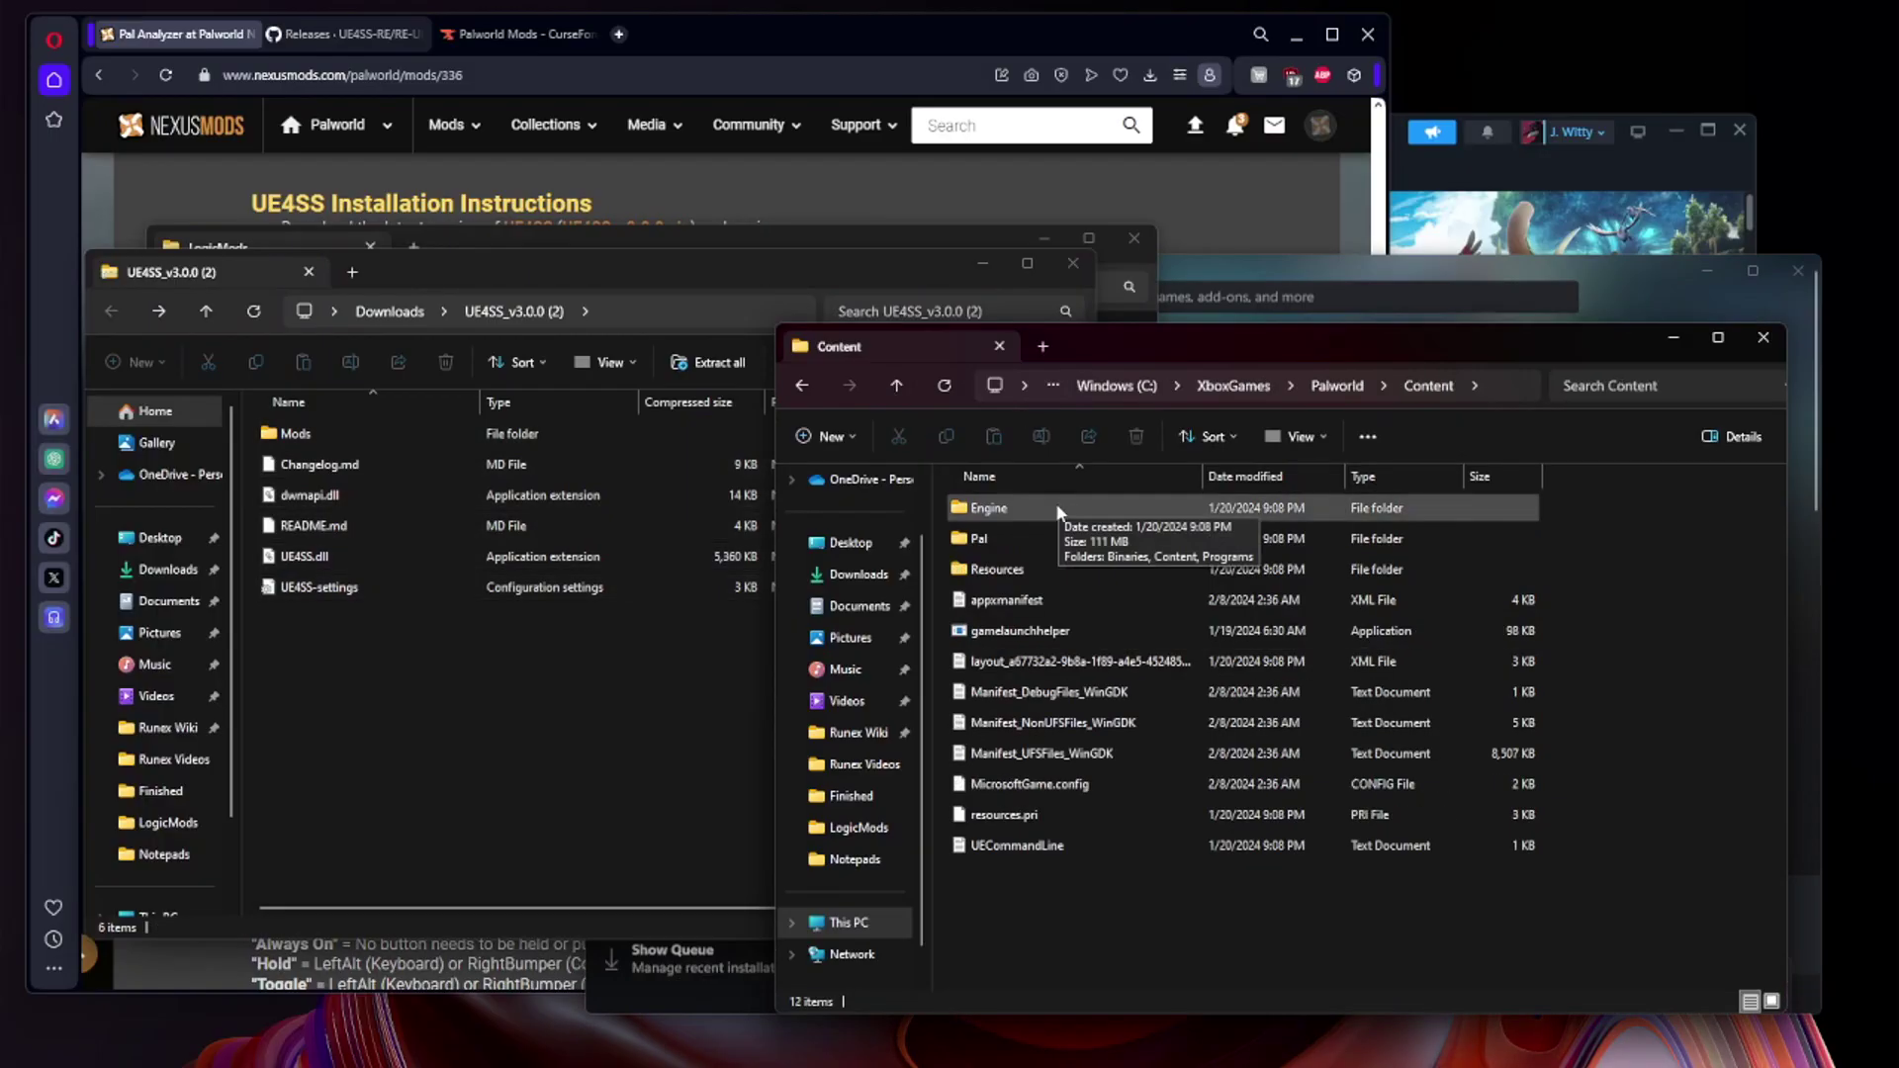
{"action": "double_click", "coordinate": [989, 508]}
{"action": "double_click", "coordinate": [1056, 507]}
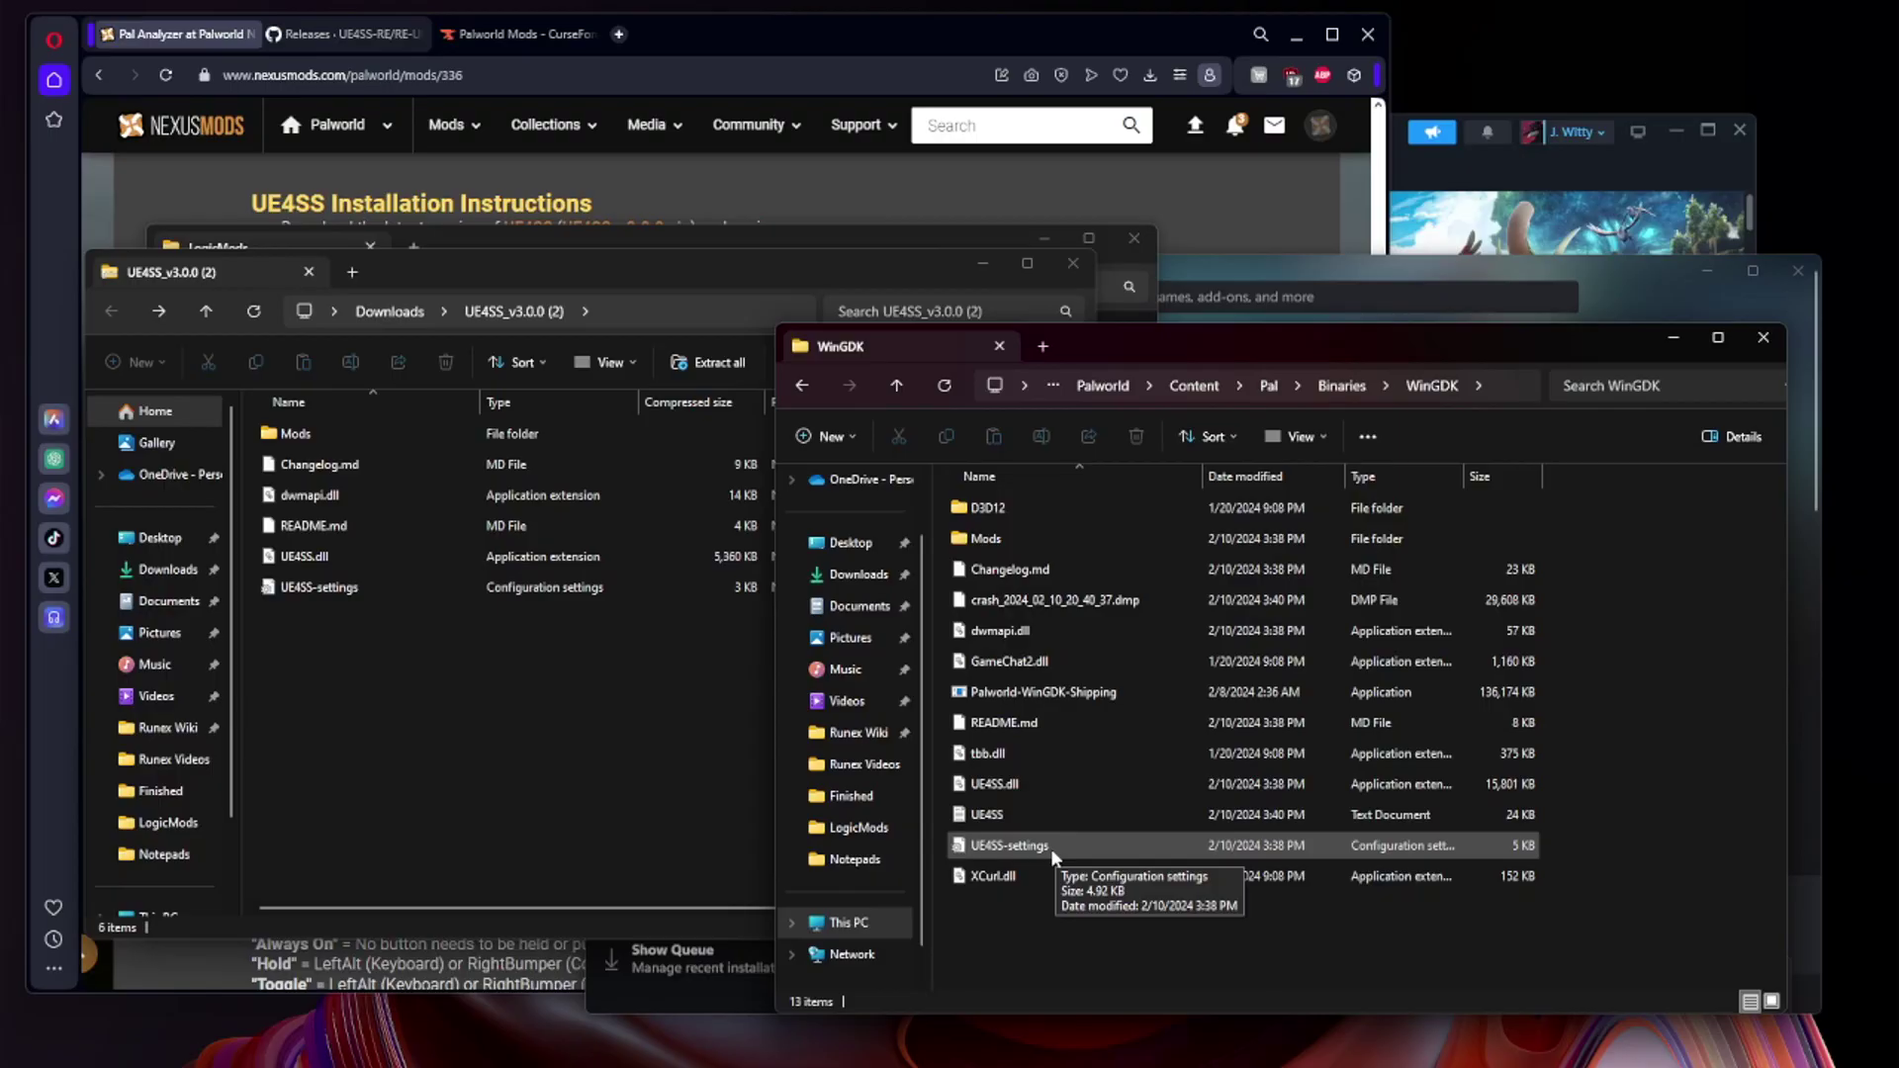
Step: Open UE4SS-settings in Notepad and set bUseUObjectArrayCache to false
{"action": "left_click_drag", "start_coordinate": [1009, 847], "coordinate": [982, 851]}
{"action": "double_click", "coordinate": [982, 849]}
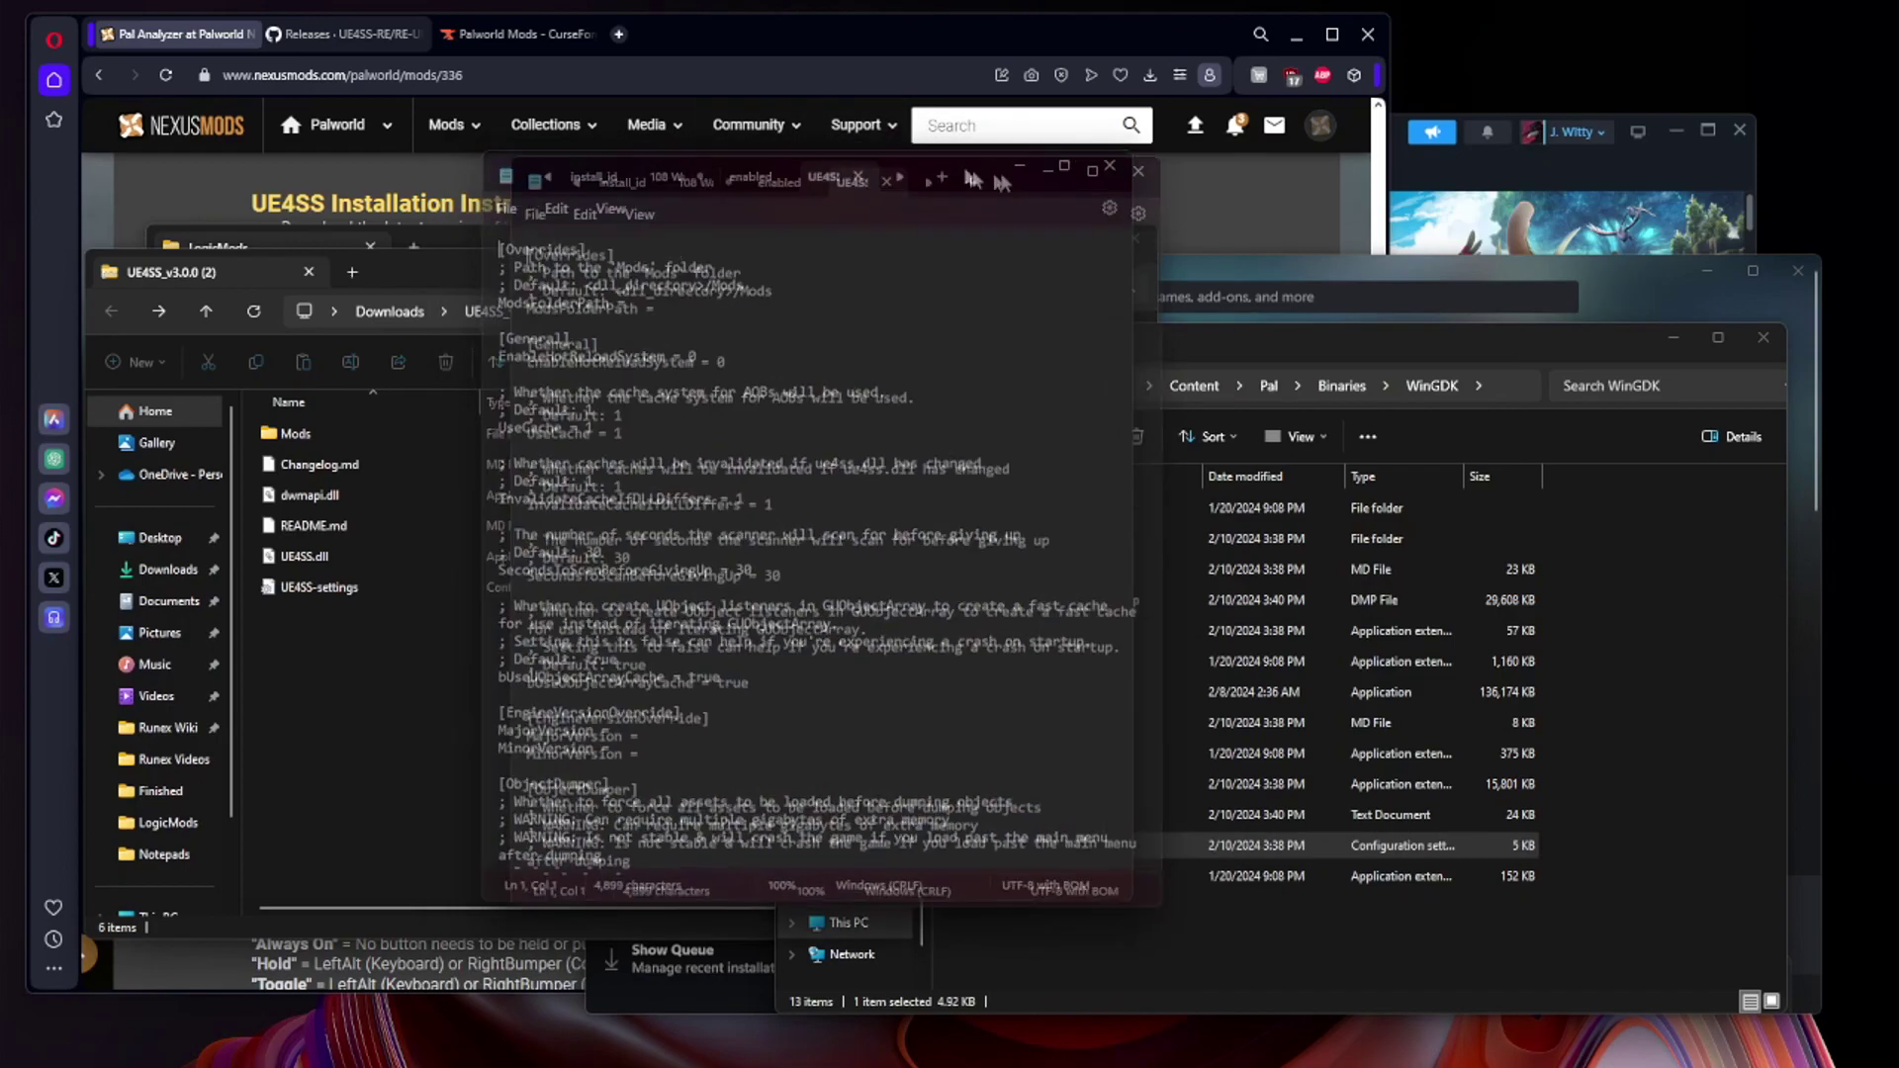
{"action": "left_click_drag", "start_coordinate": [935, 168], "coordinate": [1081, 180]}
{"action": "double_click", "coordinate": [809, 683]}
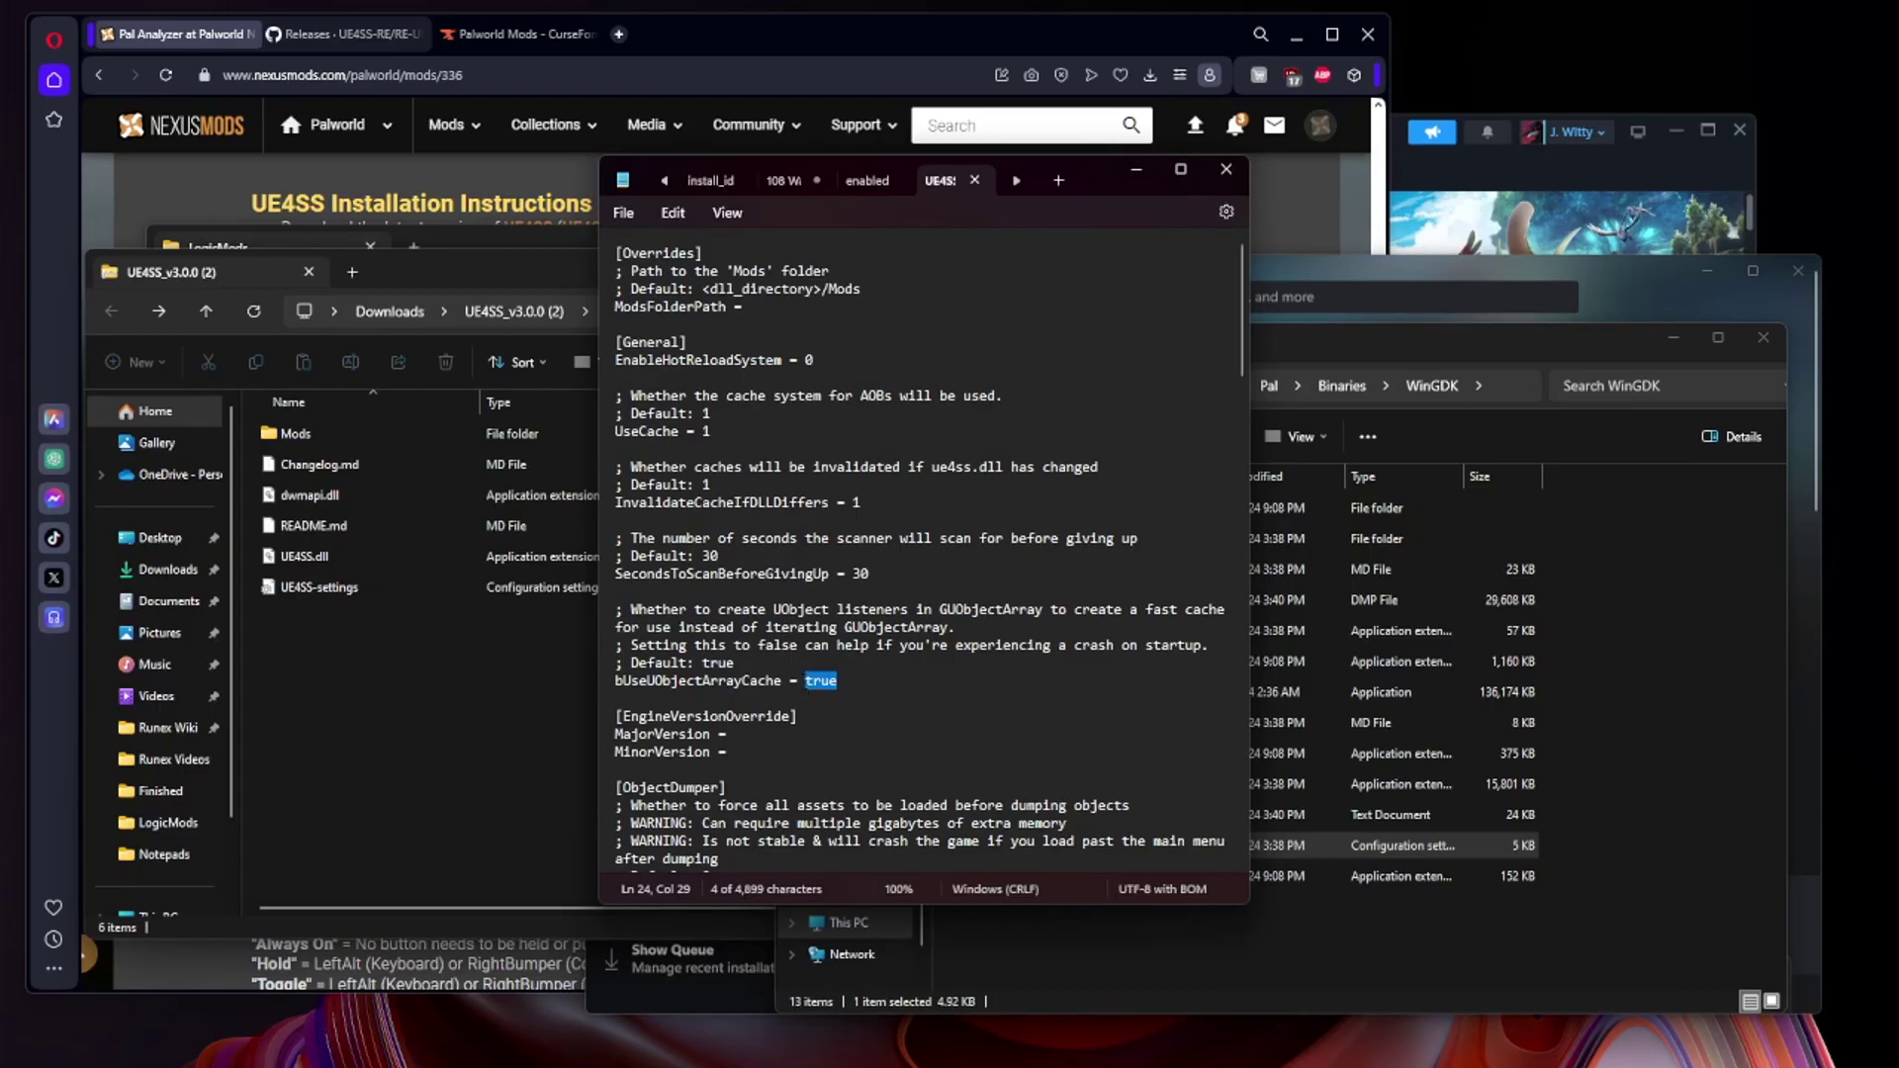
{"action": "type", "text": "false"}
Step: Change GraphicsAPI from opengl to dx further down the file
{"action": "scroll", "coordinate": [854, 414], "scroll_direction": "down", "scroll_amount": 6}
{"action": "scroll", "coordinate": [854, 415], "scroll_direction": "down", "scroll_amount": 11}
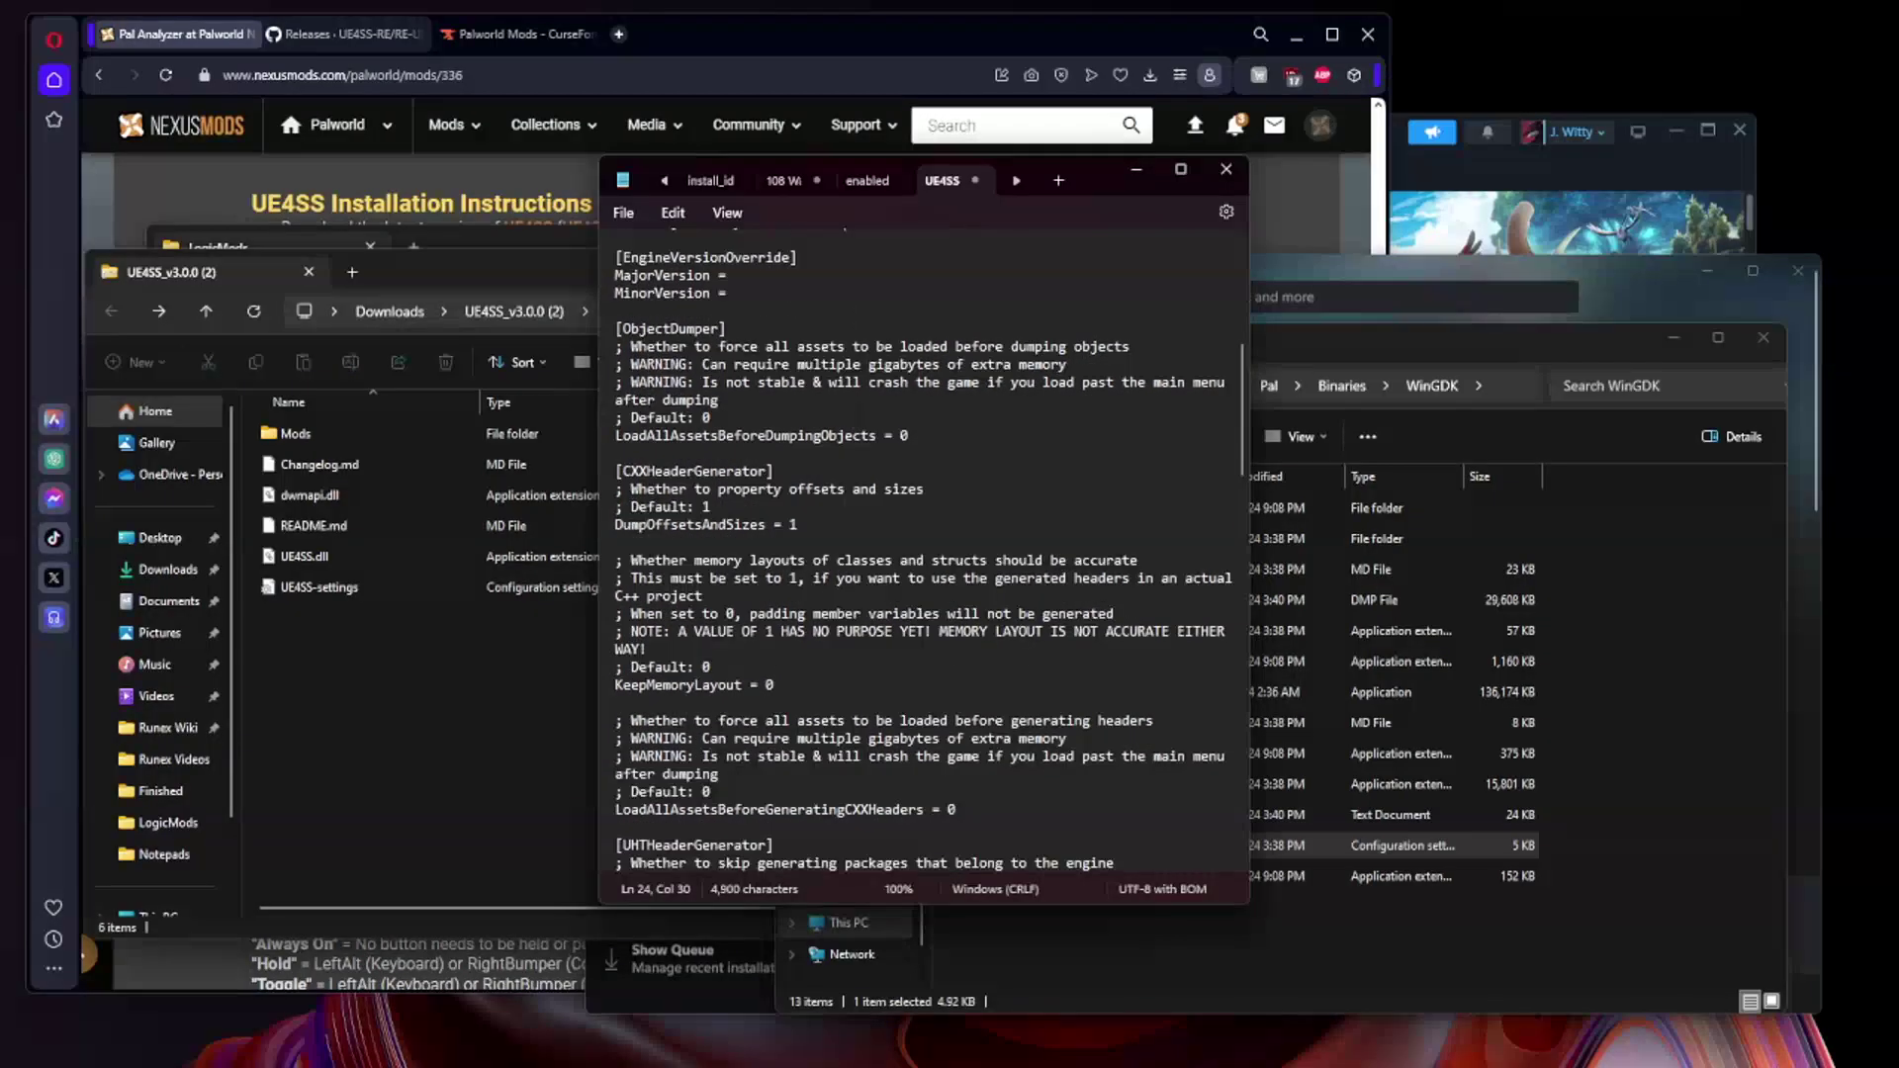
{"action": "scroll", "coordinate": [863, 420], "scroll_direction": "down", "scroll_amount": 13}
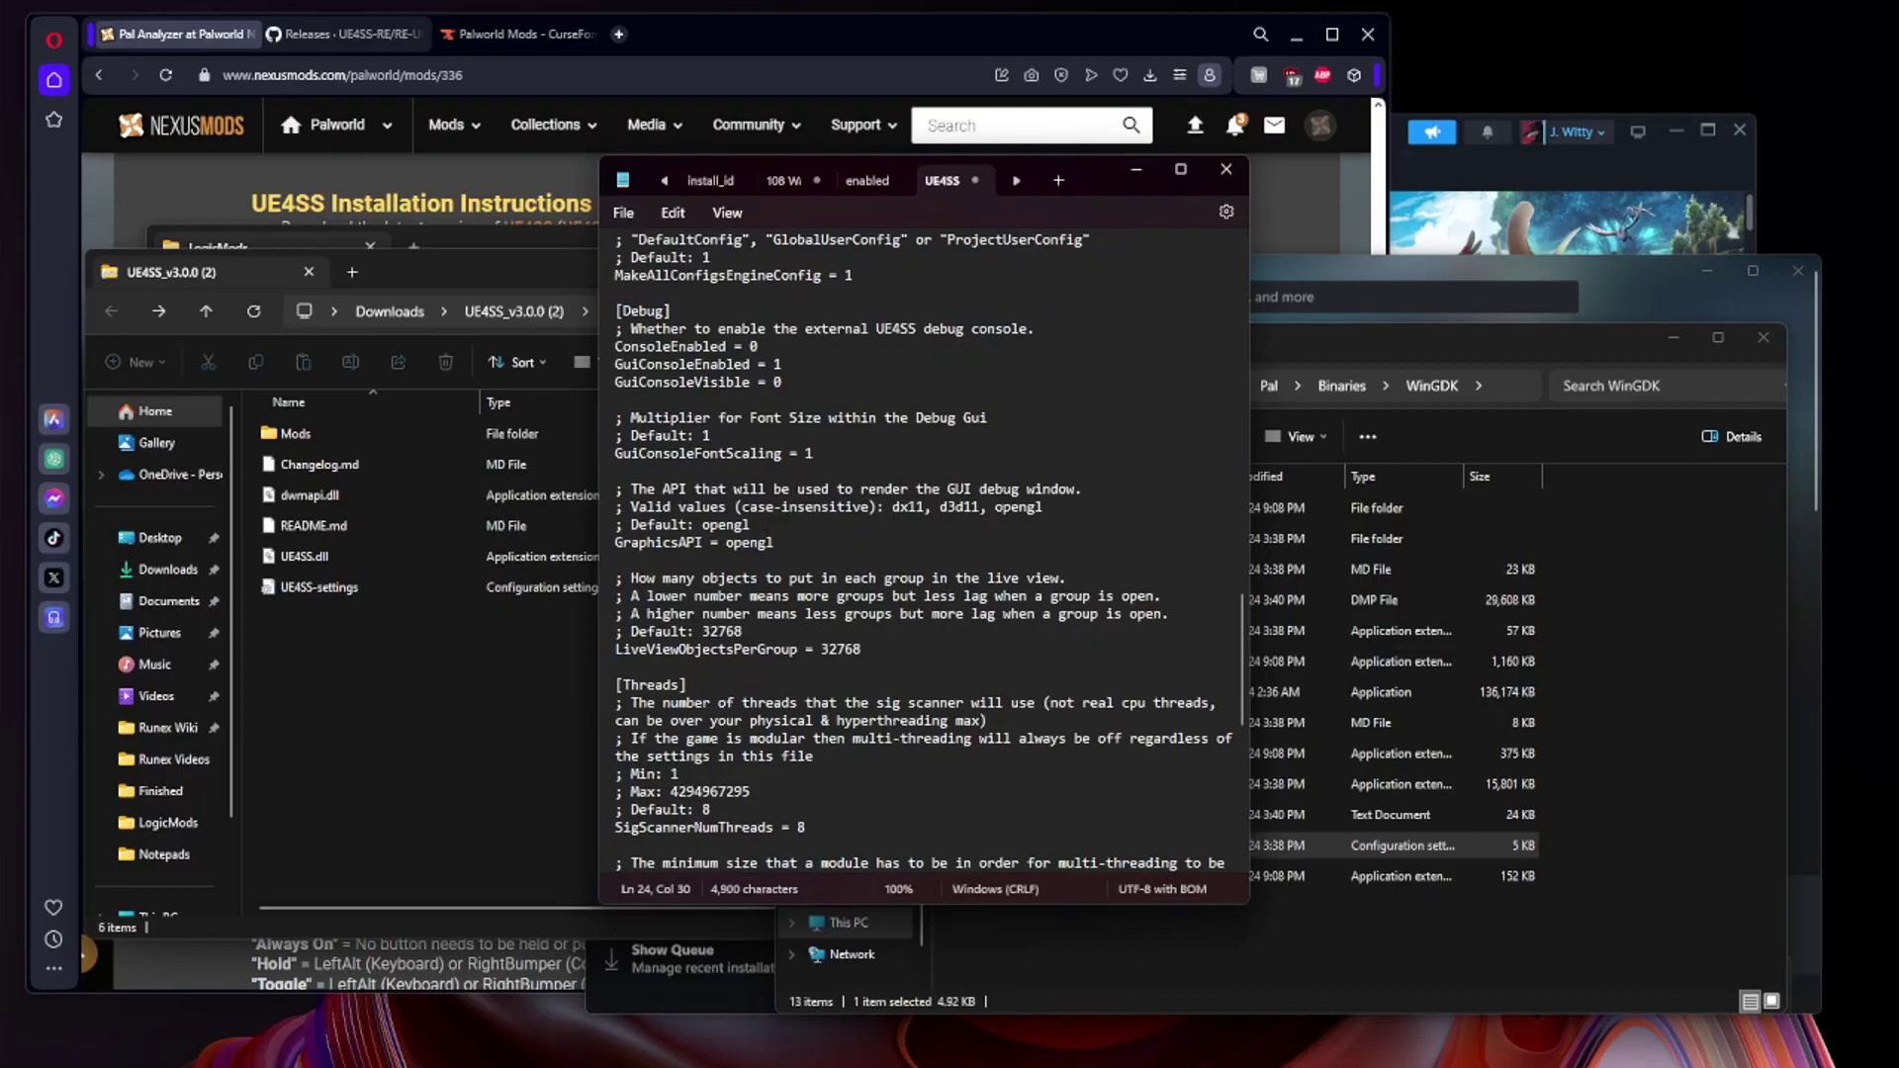
{"action": "left_click_drag", "start_coordinate": [726, 543], "coordinate": [782, 543]}
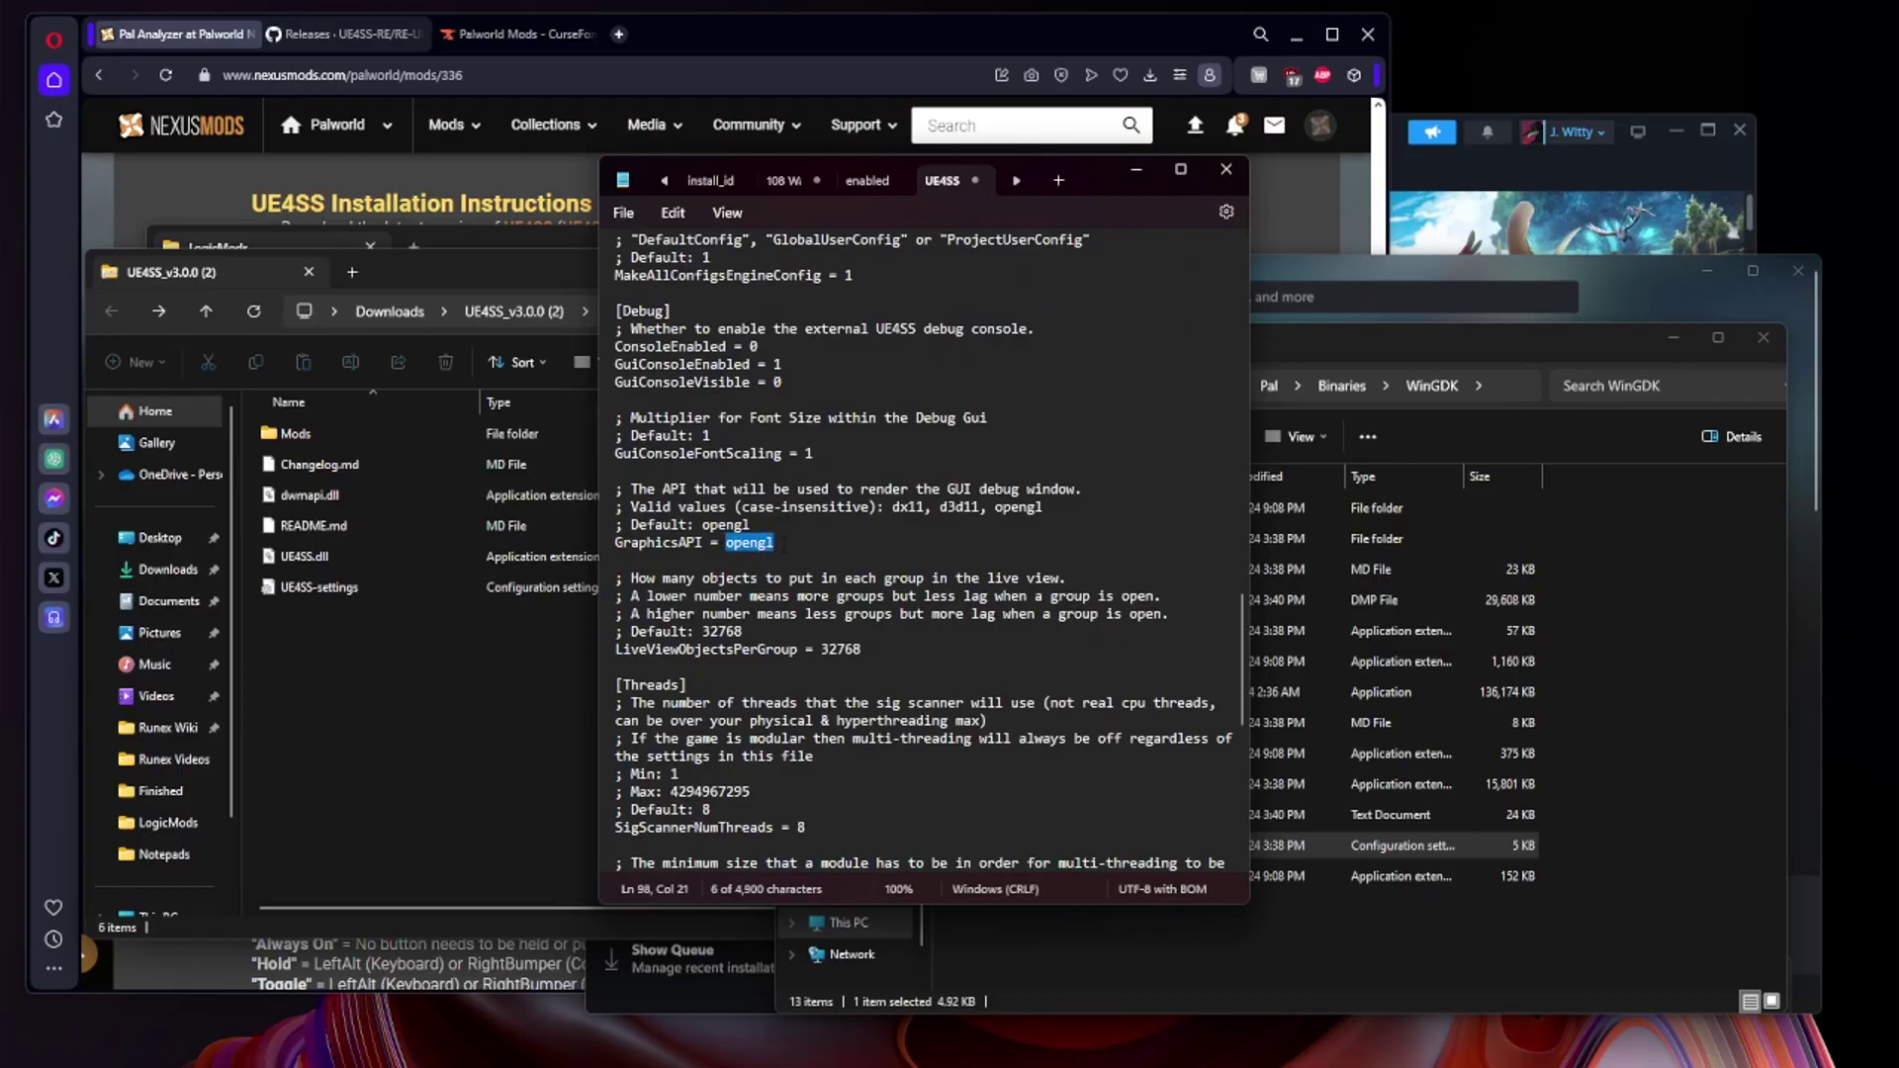
{"action": "type", "text": "dx11"}
{"action": "scroll", "coordinate": [909, 451], "scroll_direction": "up", "scroll_amount": 20}
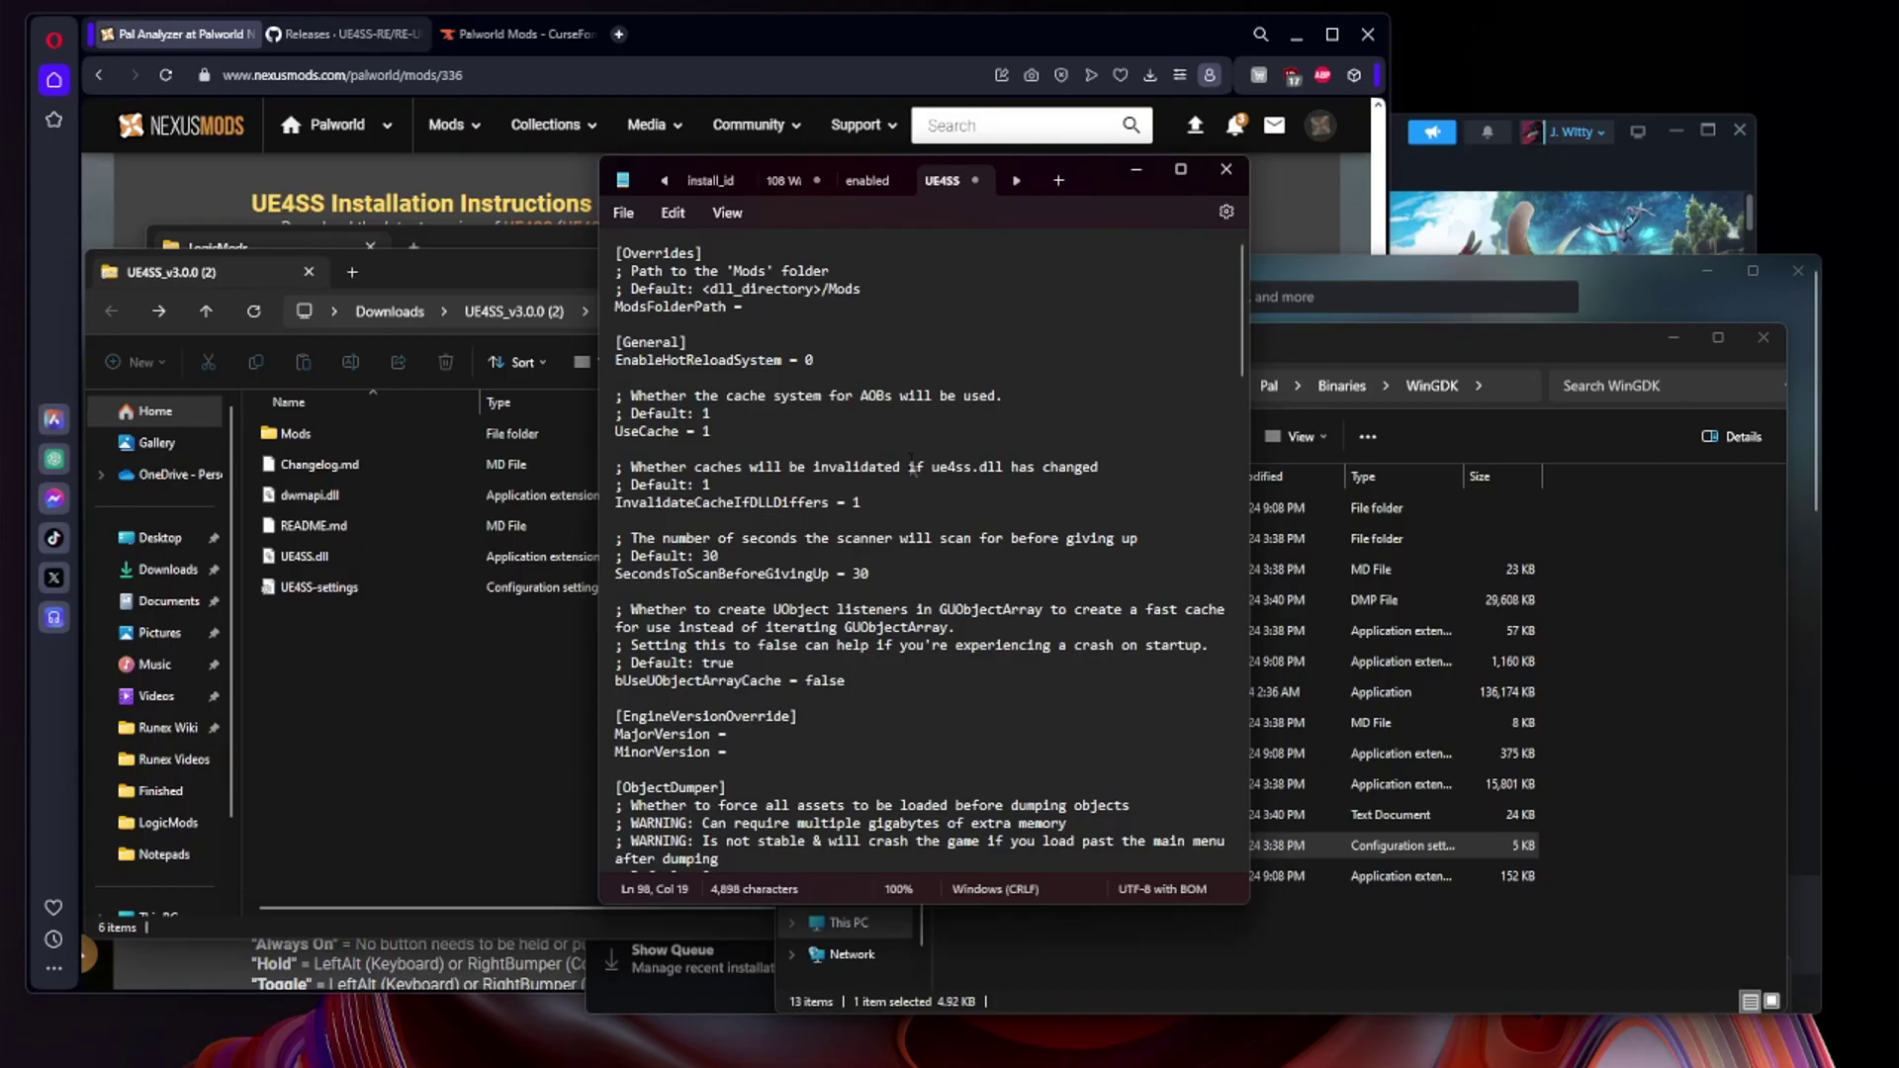
Step: Close Notepad and the Xbox app's Palworld Manage dialog
{"action": "left_click", "coordinate": [1227, 170]}
{"action": "left_click", "coordinate": [1561, 226]}
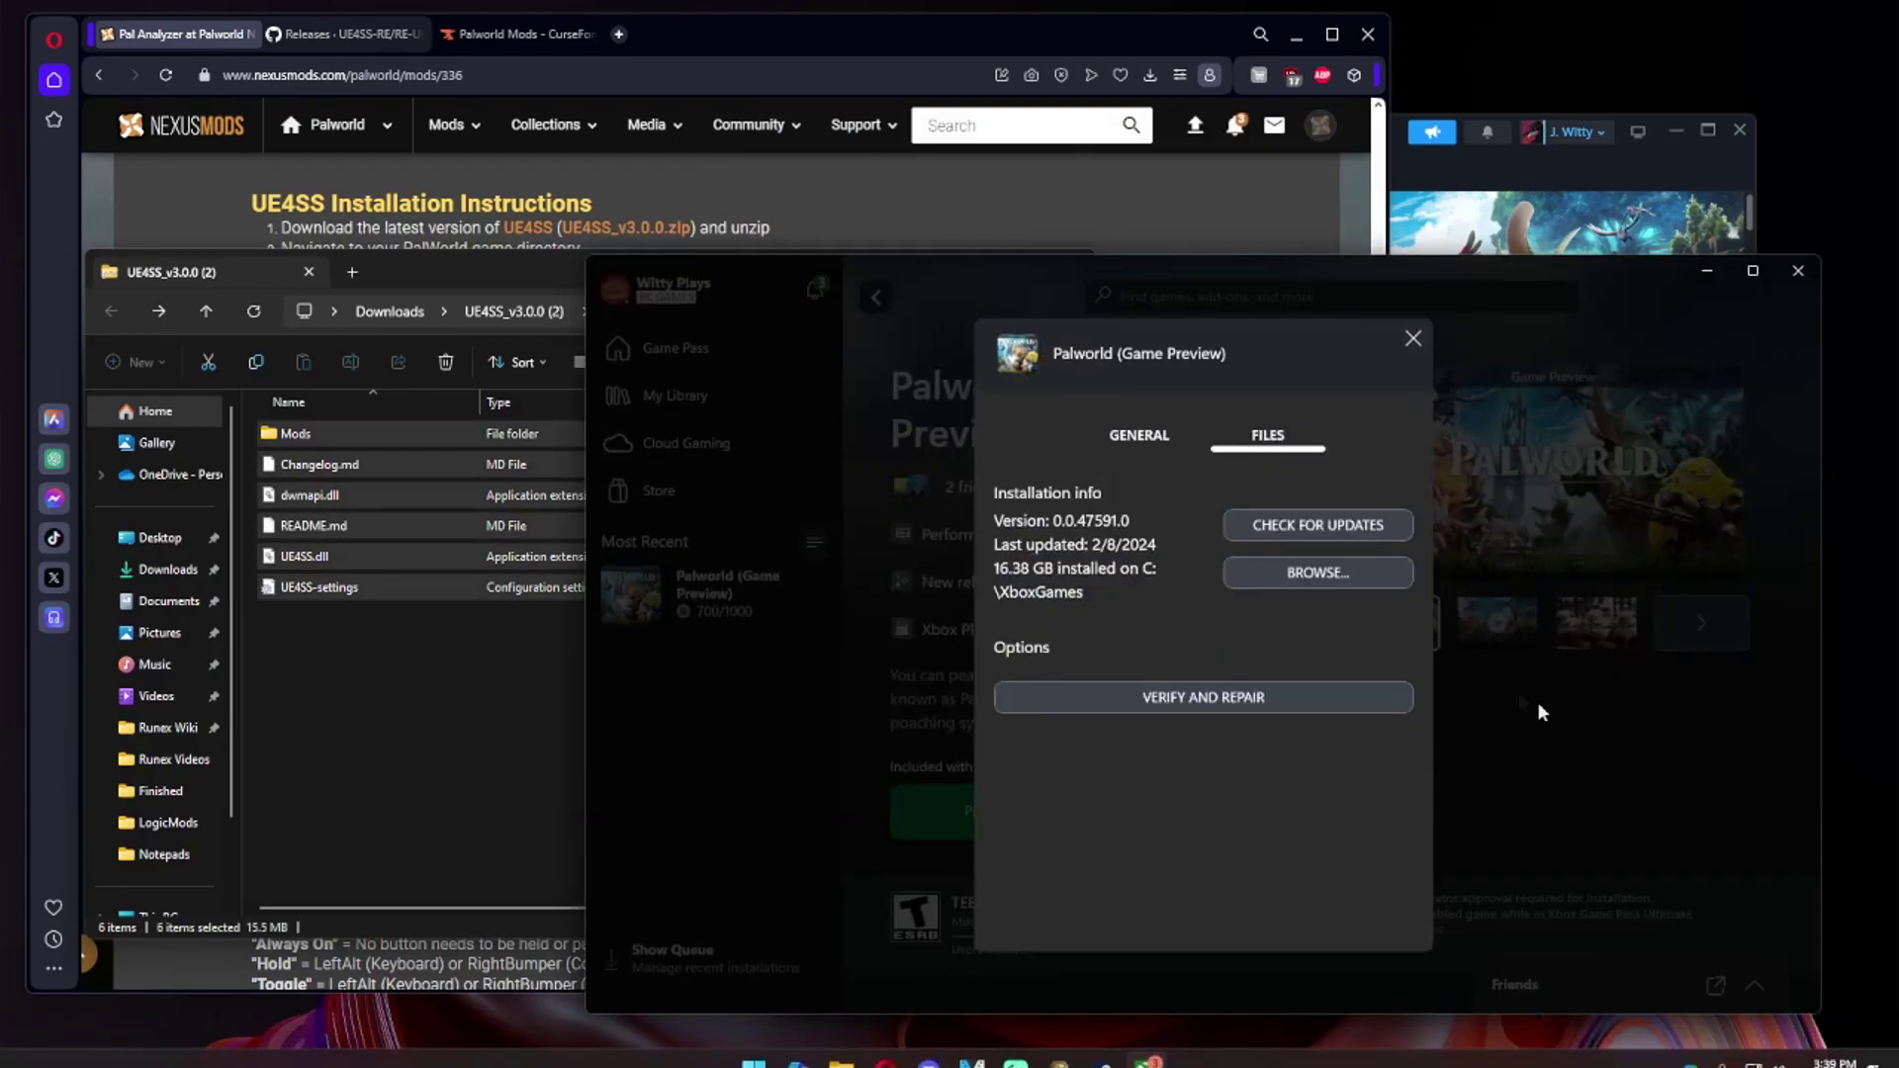
{"action": "left_click", "coordinate": [1583, 656]}
Step: Launch Palworld to its main menu, then quit the game
{"action": "left_click", "coordinate": [993, 827]}
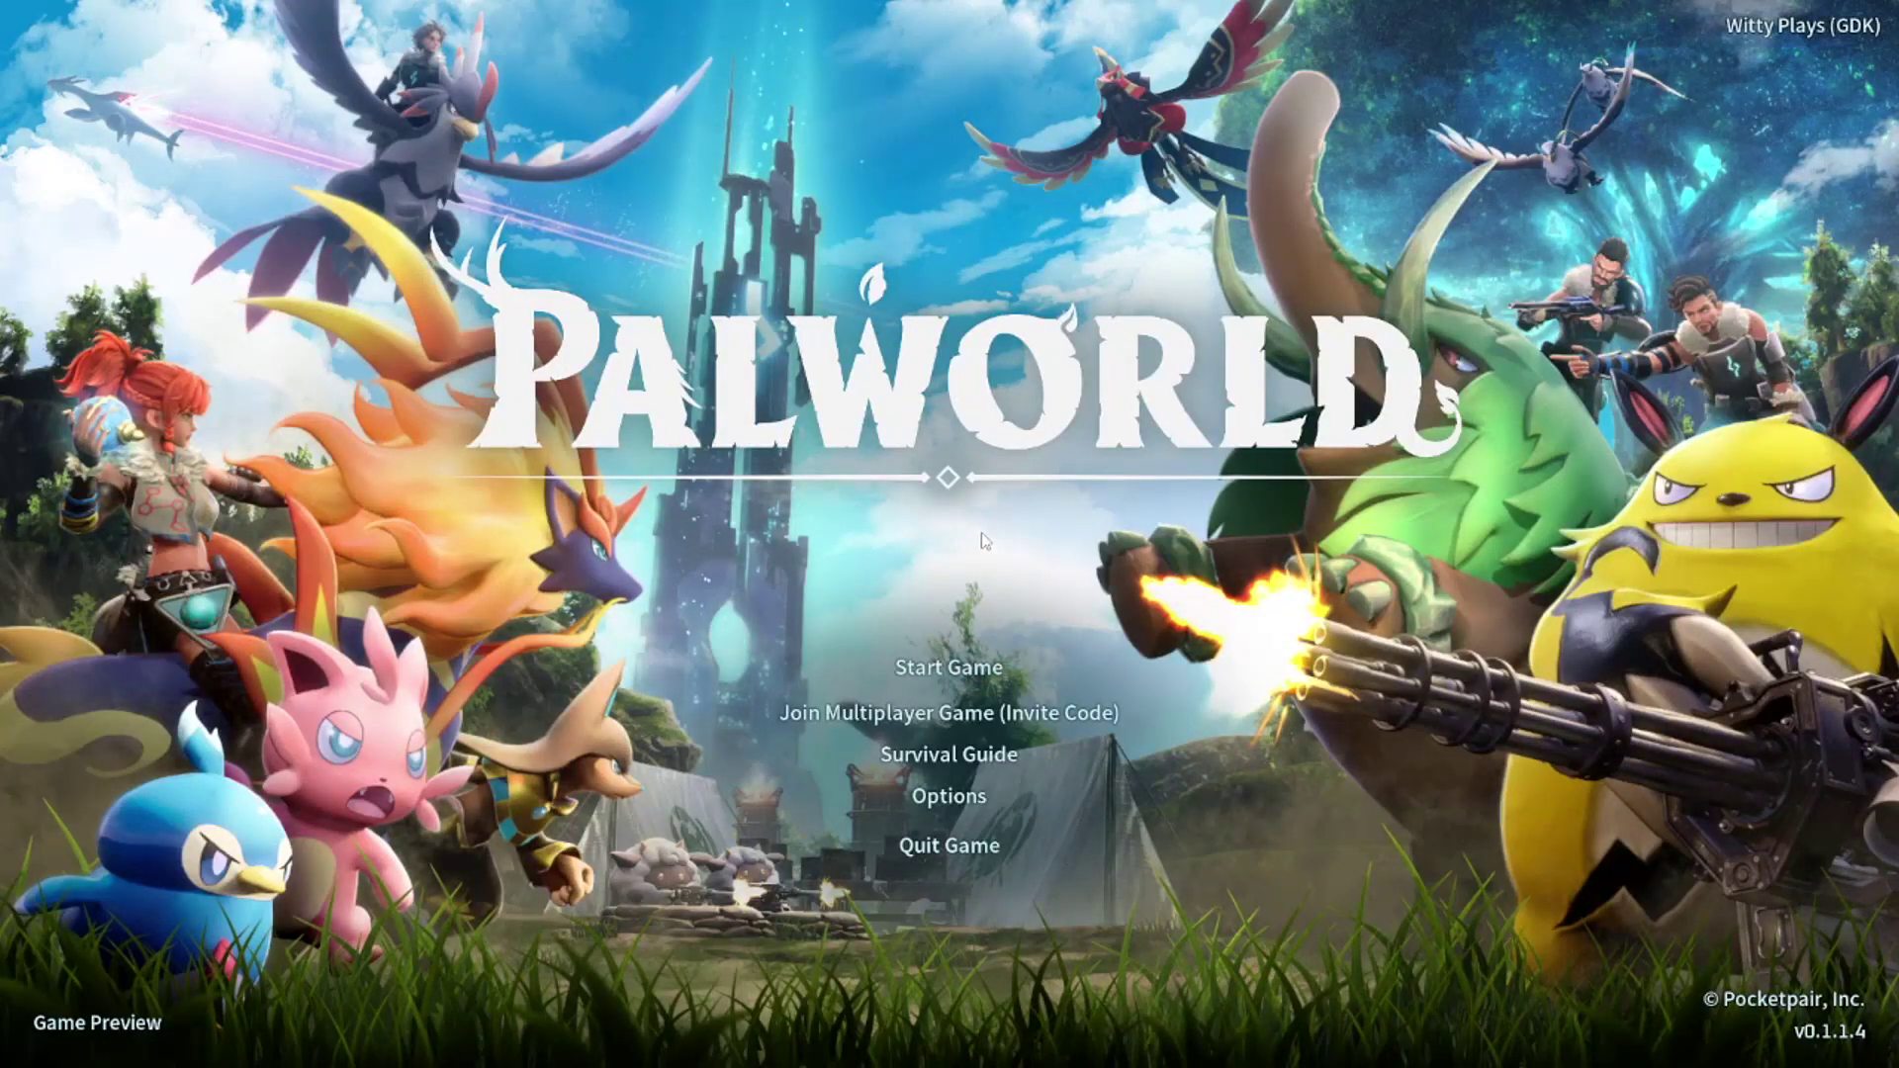
{"action": "left_click", "coordinate": [948, 848]}
{"action": "left_click", "coordinate": [873, 725]}
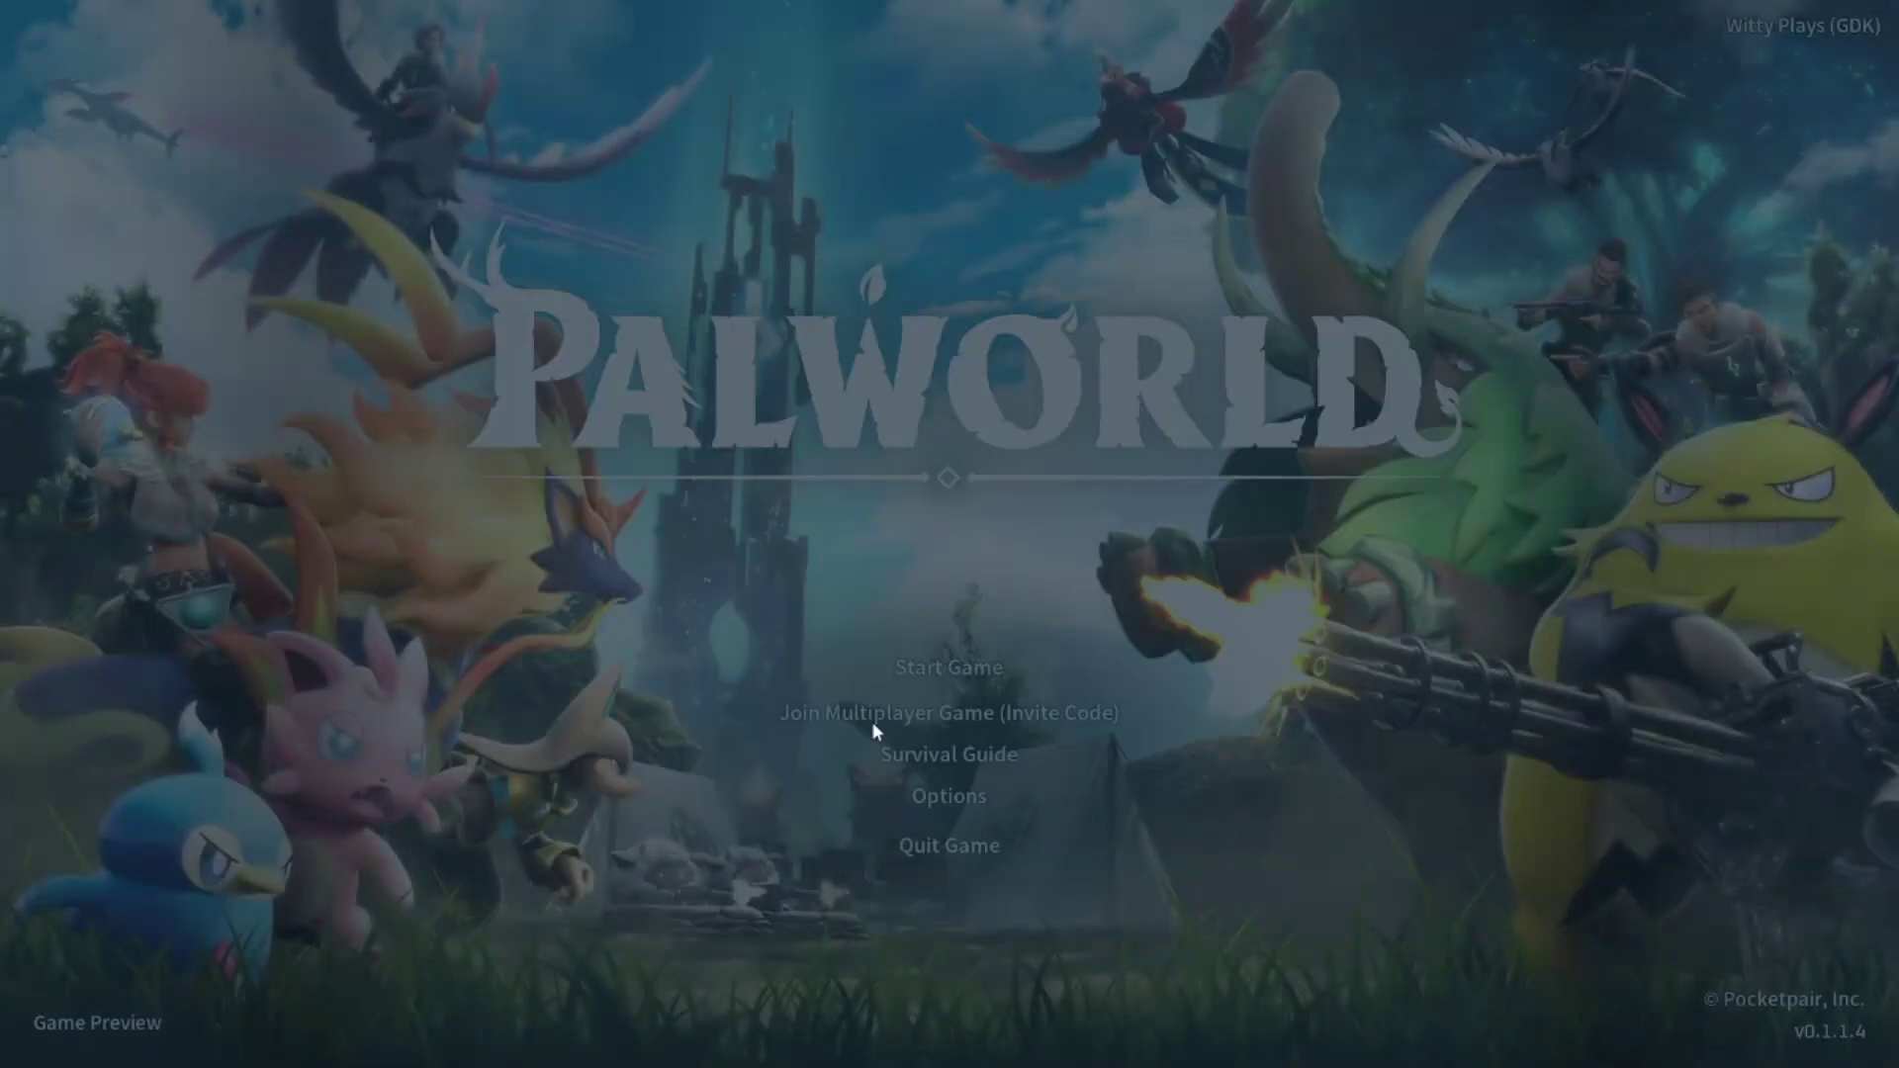
Step: Close the UE4SS download folder window, keeping the install folder window
{"action": "left_click", "coordinate": [427, 668]}
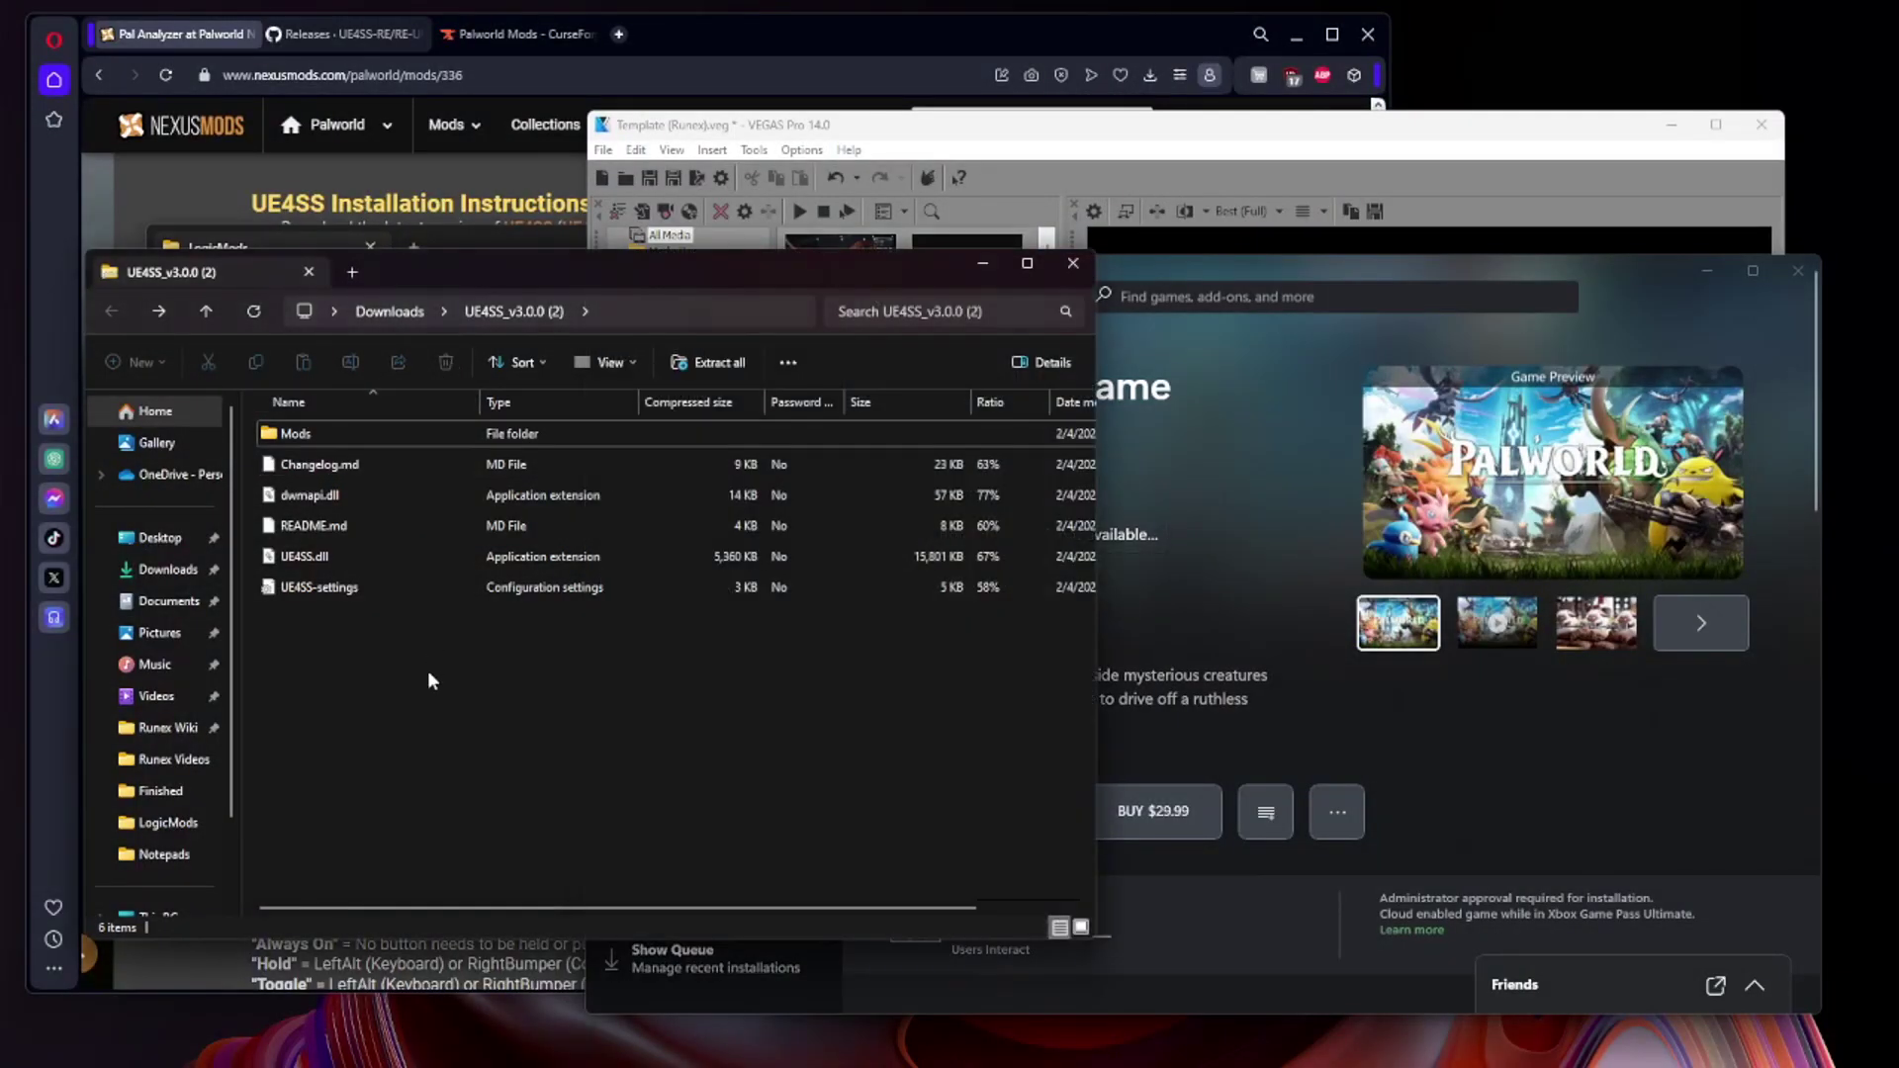
{"action": "left_click", "coordinate": [1065, 265]}
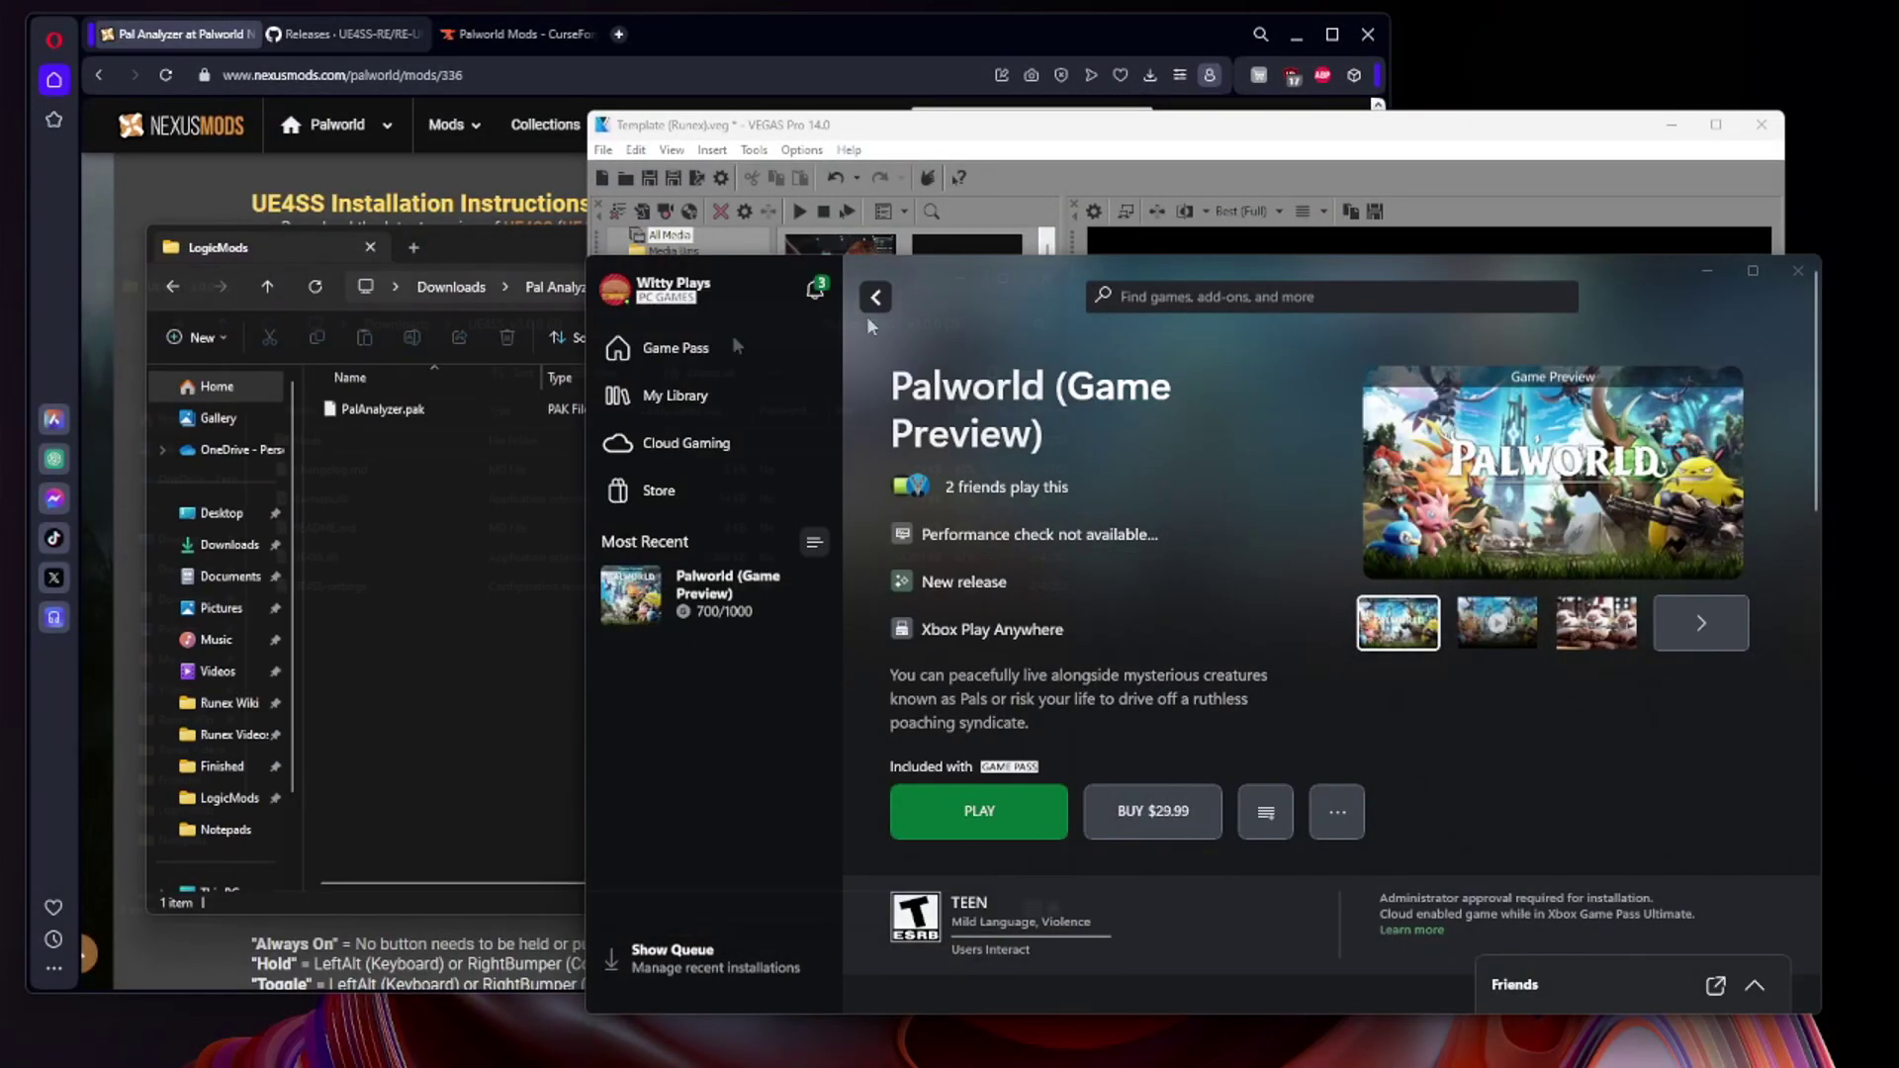
{"action": "left_click", "coordinate": [712, 324]}
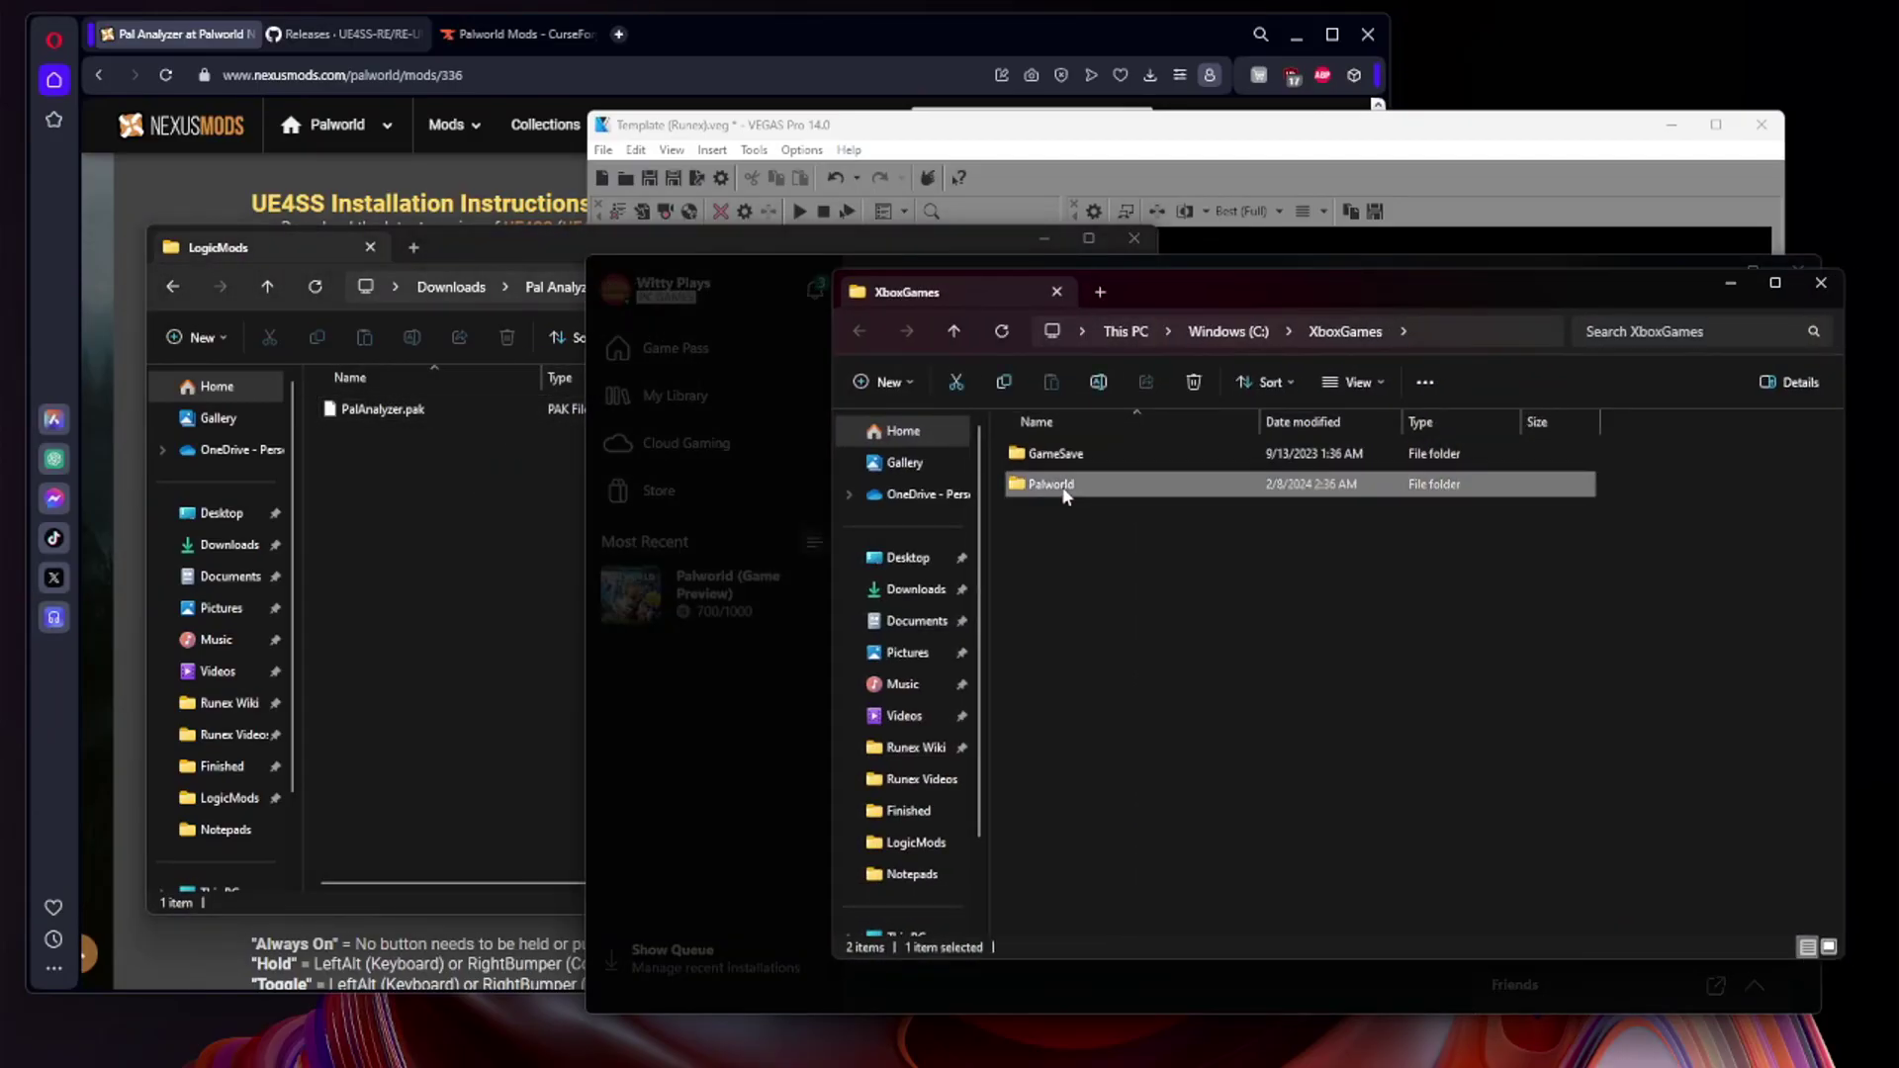
Step: Confirm PalAnalyzer.pak sits in Palworld\Content\Pal\Content\Paks\LogicMods, then relaunch Palworld
{"action": "double_click", "coordinate": [1051, 484]}
{"action": "double_click", "coordinate": [1058, 459]}
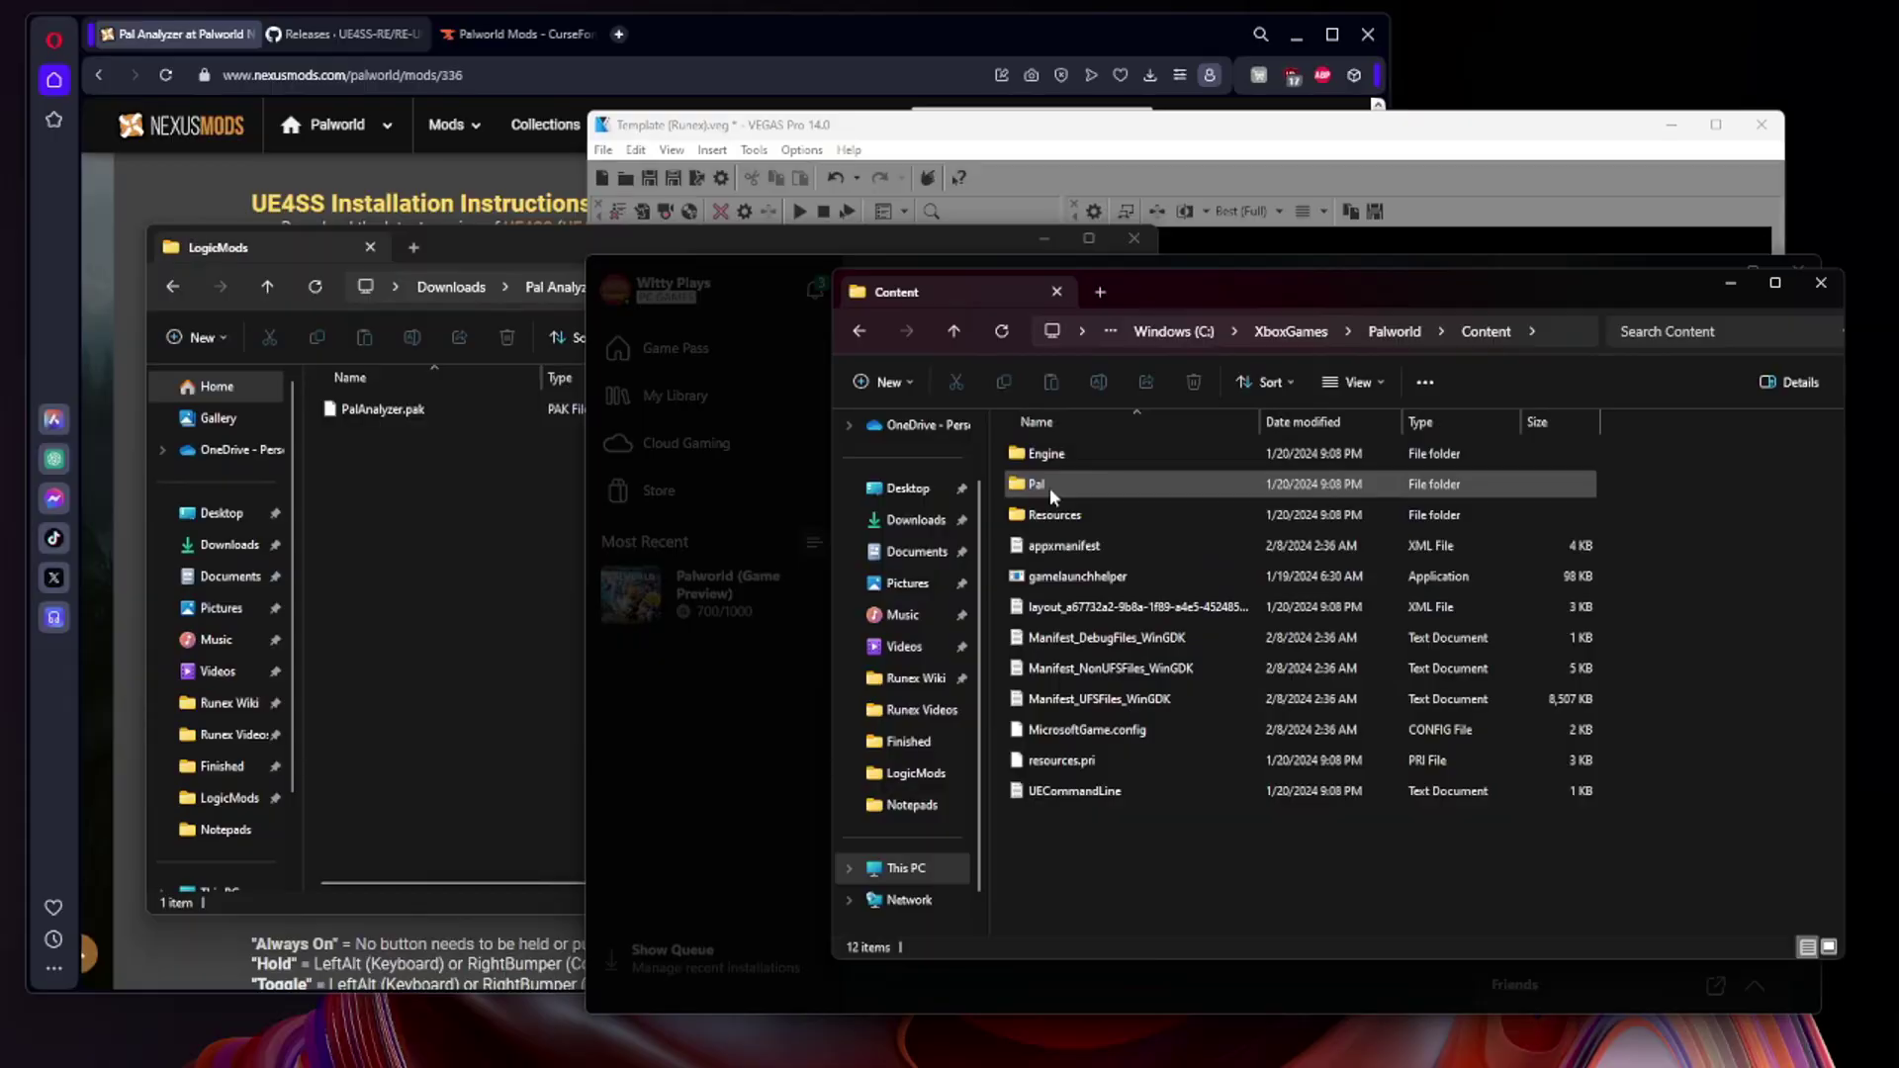
{"action": "double_click", "coordinate": [1049, 488]}
{"action": "double_click", "coordinate": [1054, 487]}
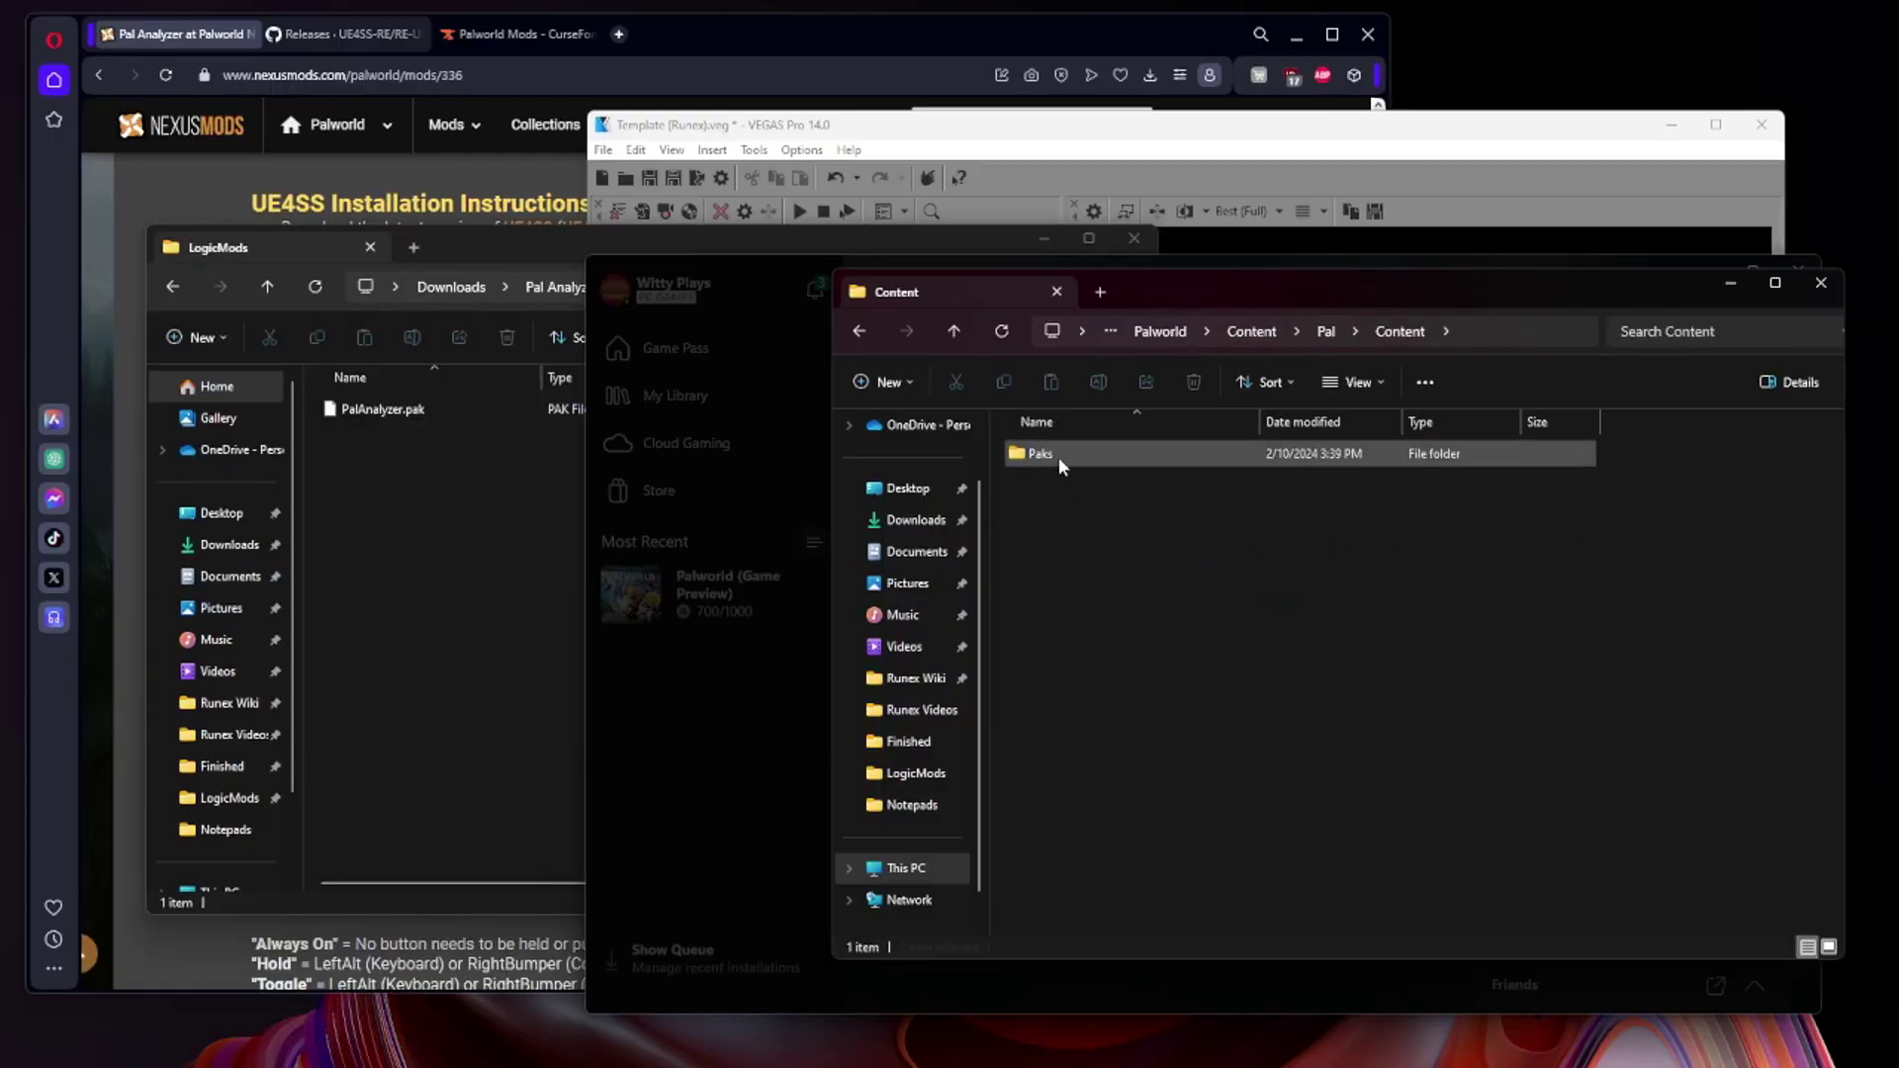
{"action": "double_click", "coordinate": [1059, 457]}
{"action": "double_click", "coordinate": [1044, 453]}
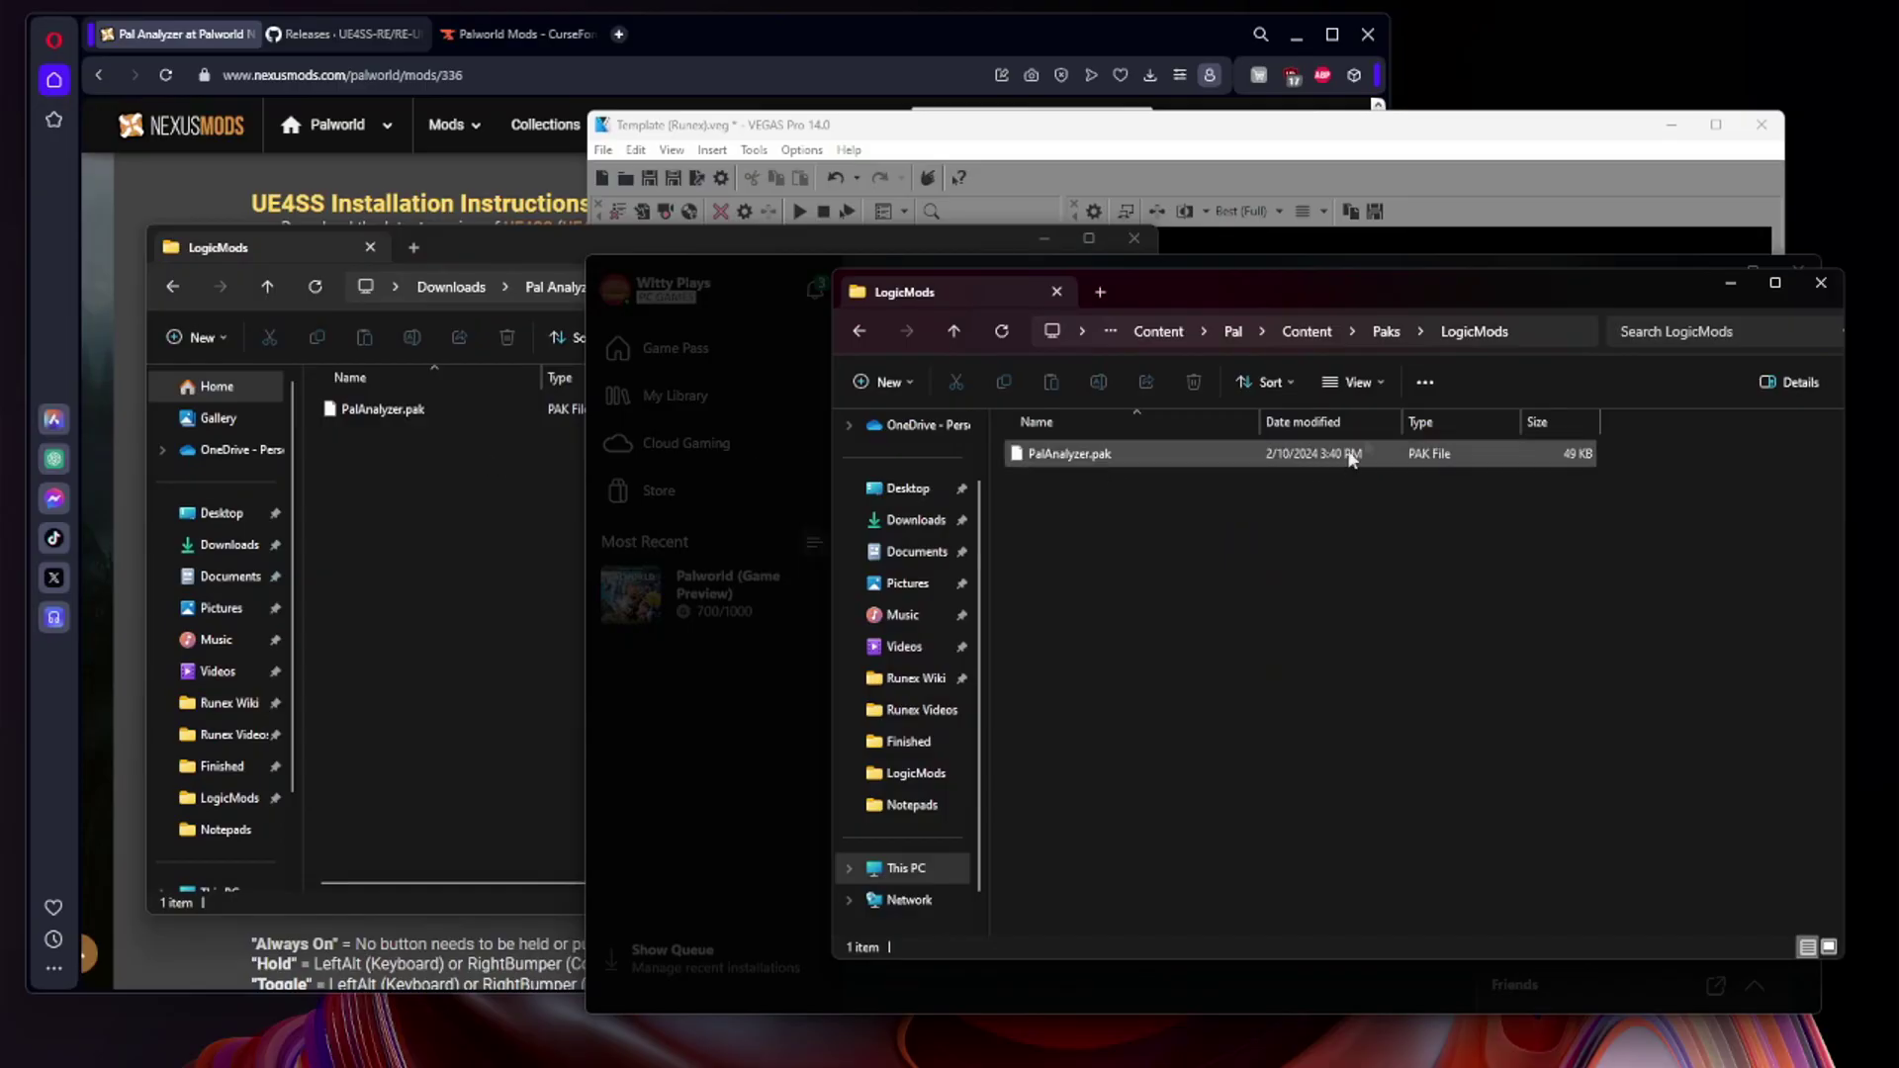
{"action": "left_click", "coordinate": [681, 865]}
{"action": "left_click", "coordinate": [1006, 812]}
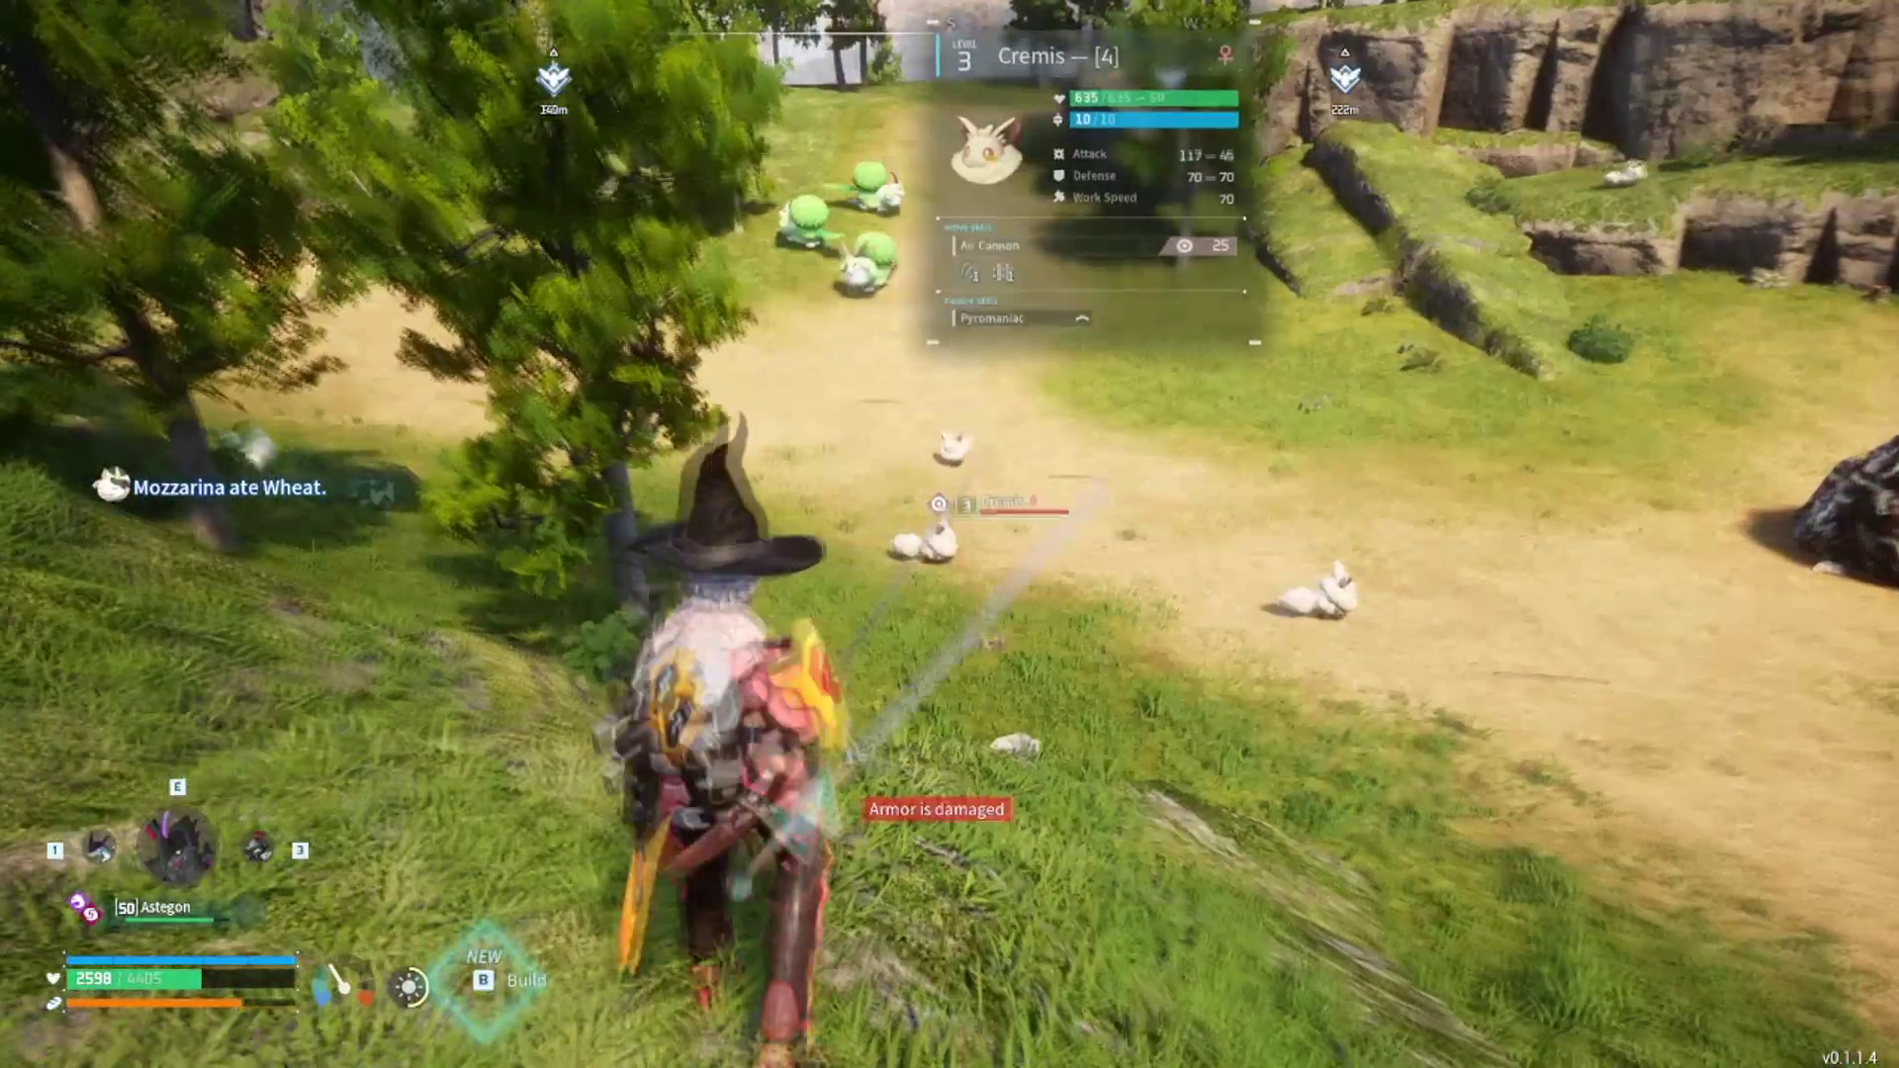
Step: Move toward the wild Pals so Pal Analyzer shows stats for Pals like Cremis
{"action": "key", "text": "w"}
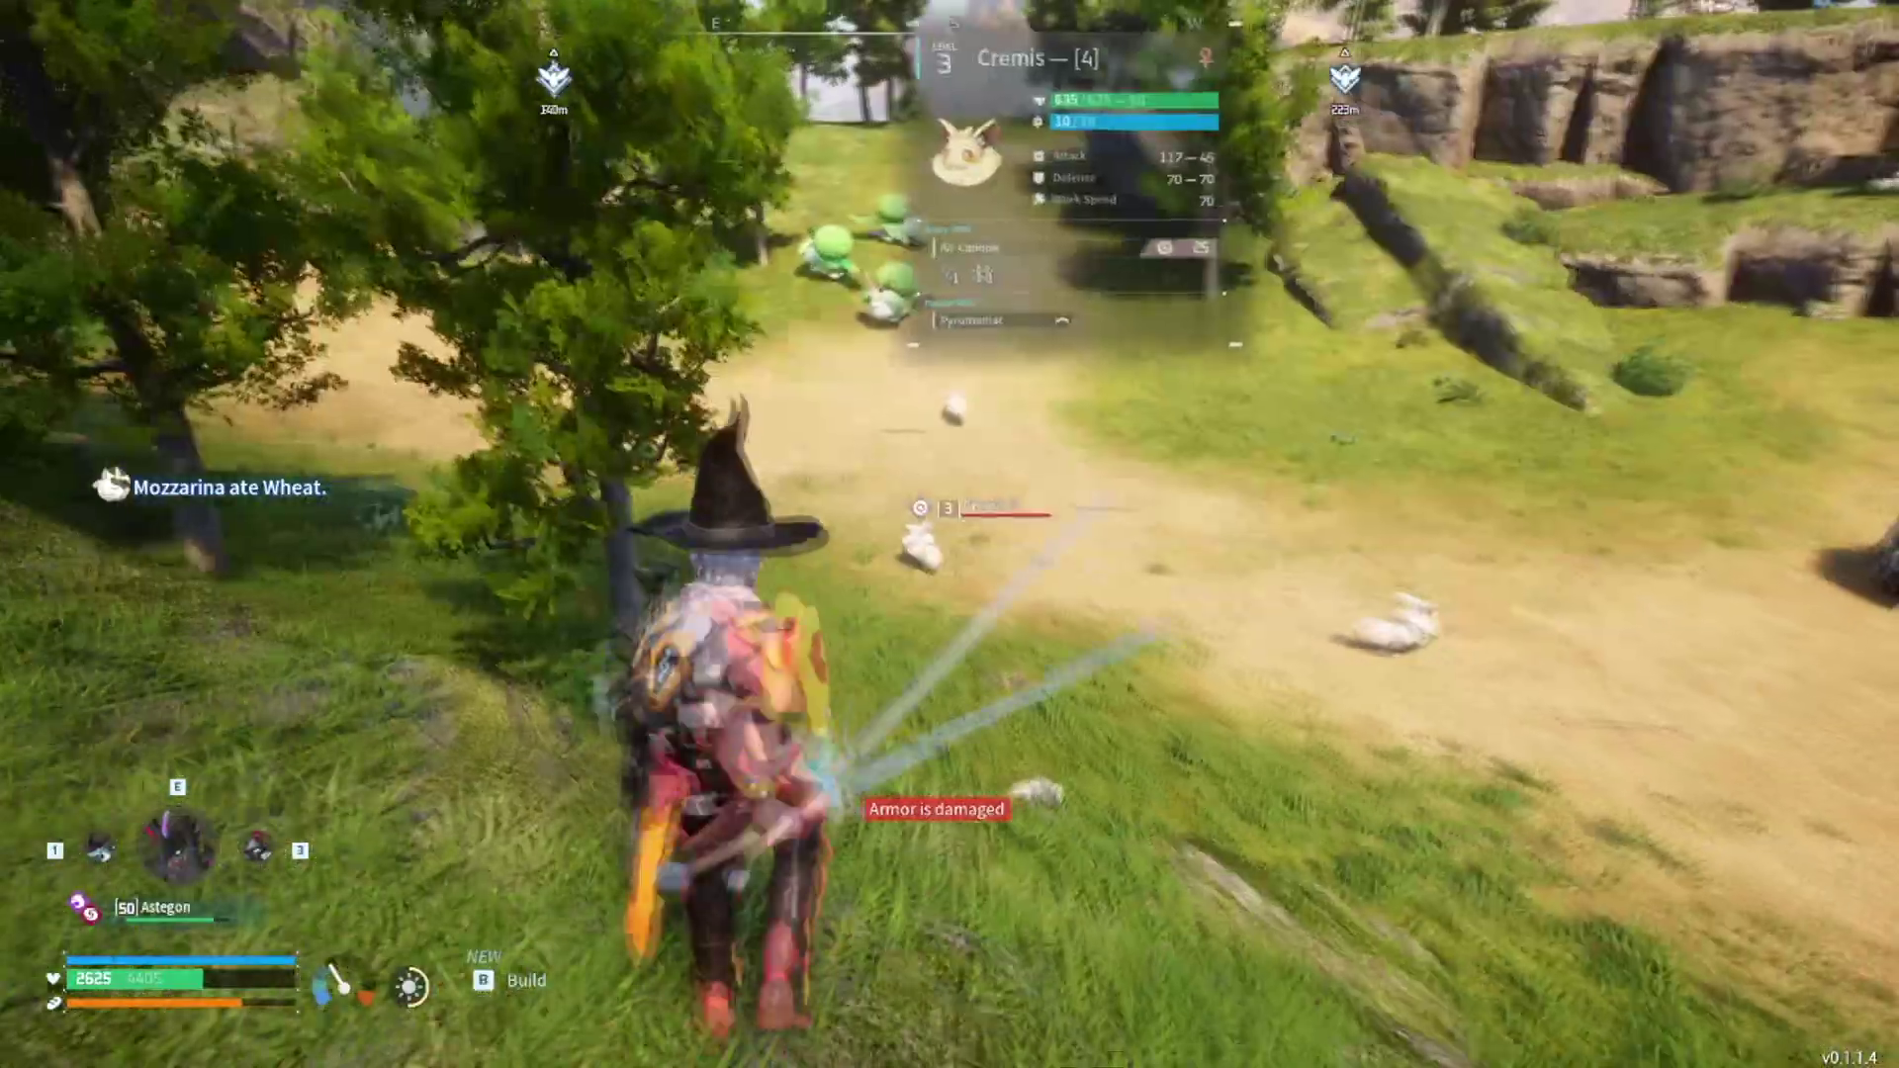
{"action": "key", "text": "w"}
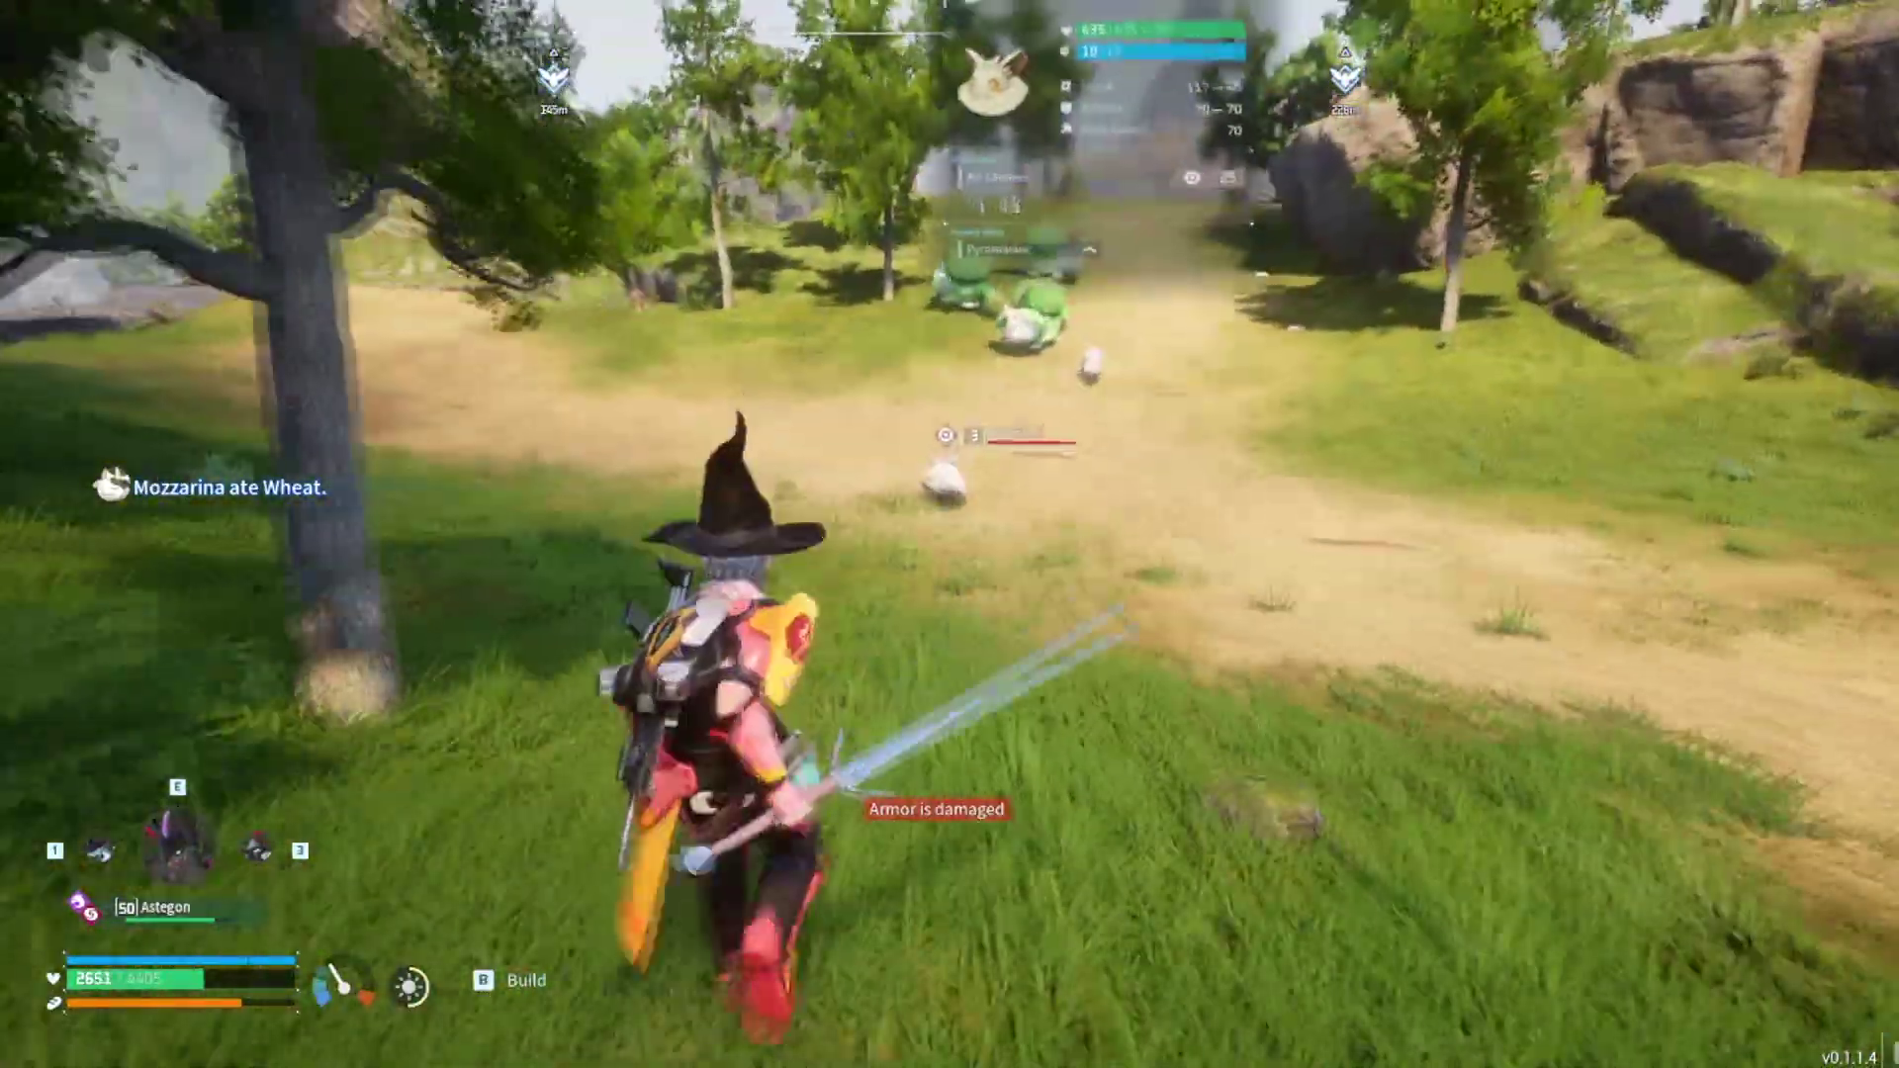
{"action": "key", "text": "w"}
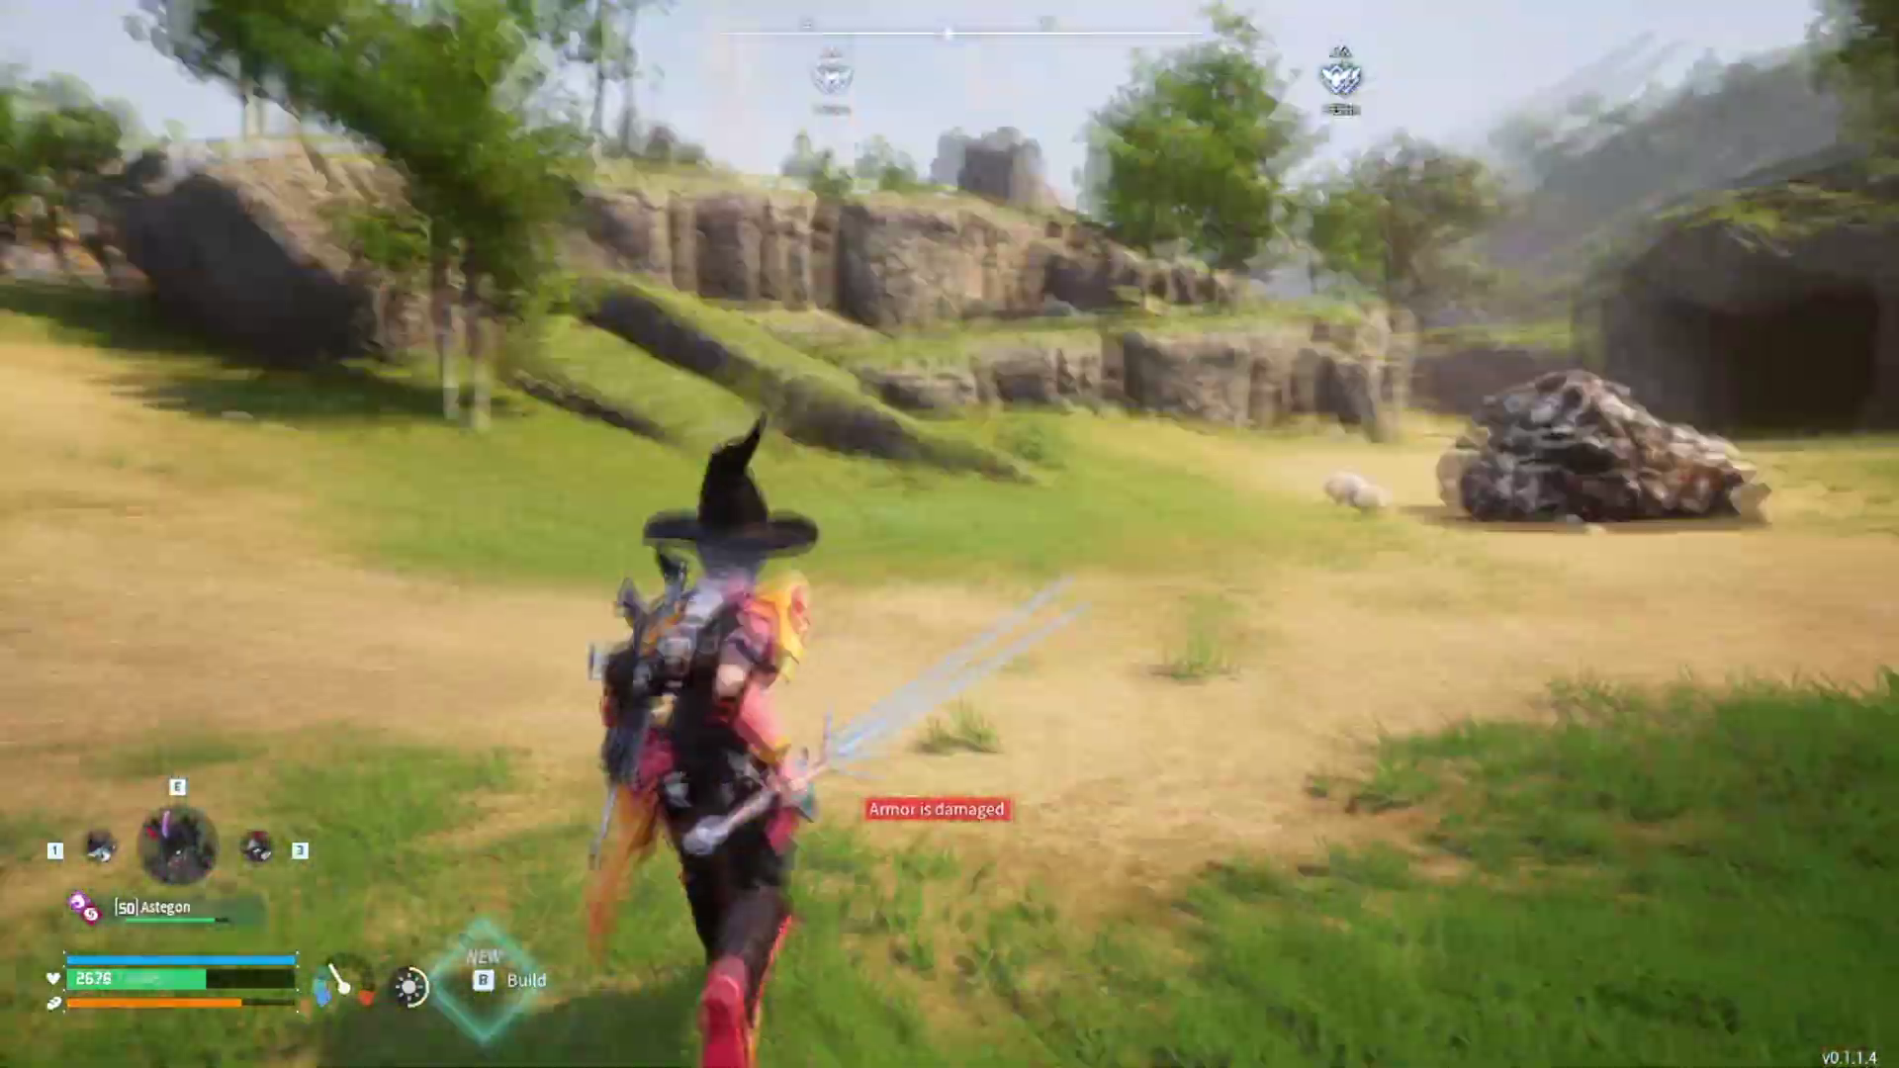
{"action": "key", "text": "s"}
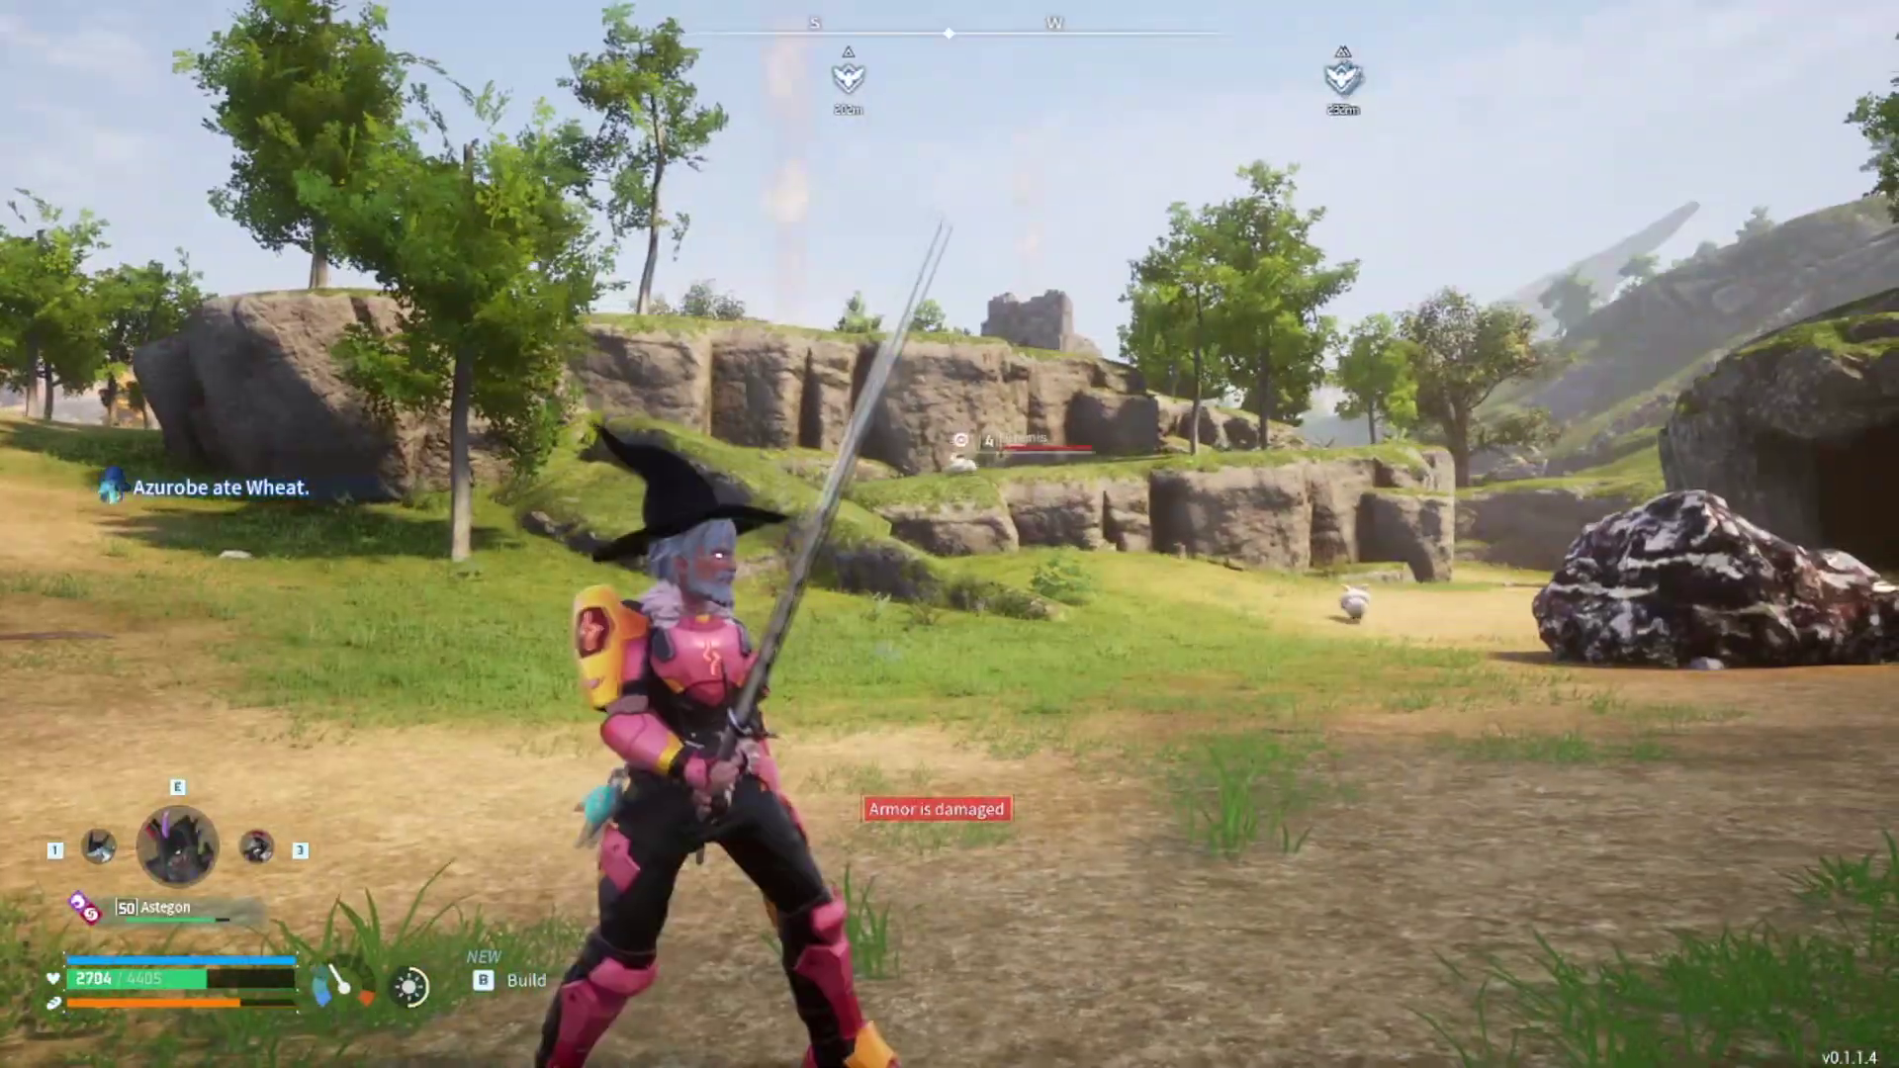